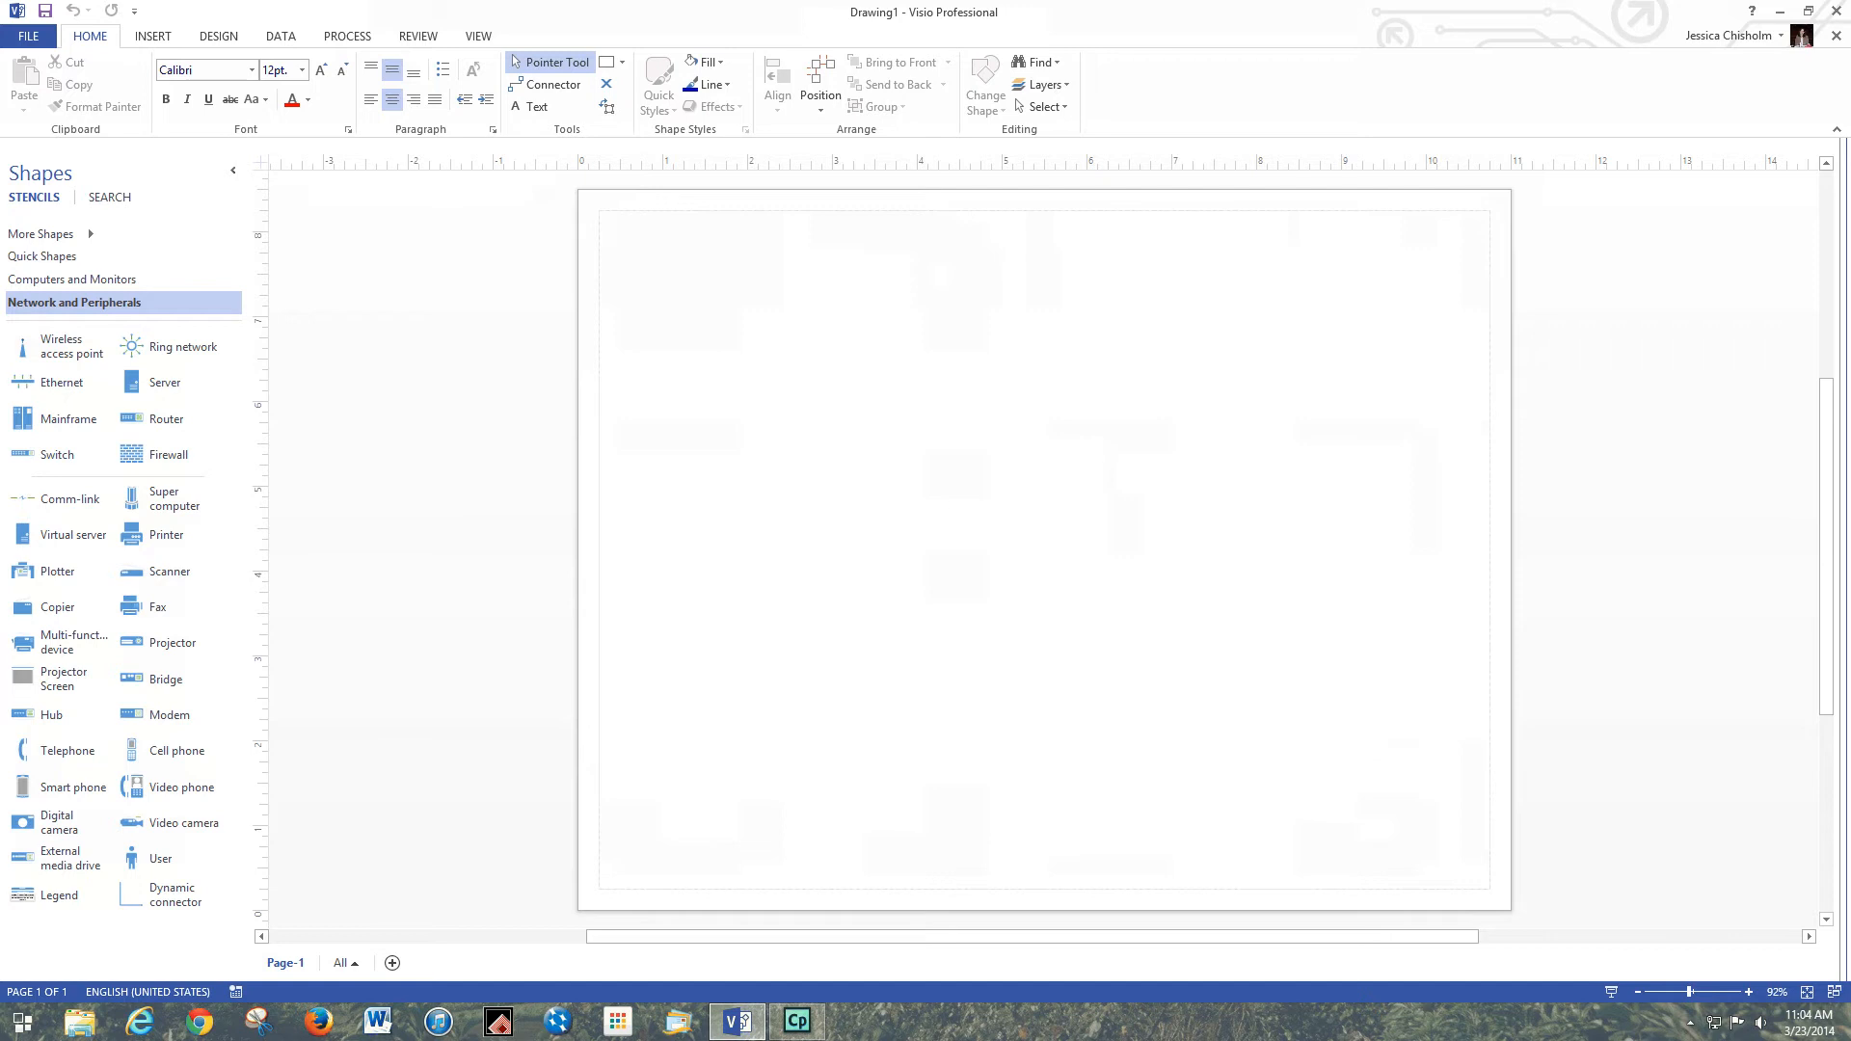
Step: Load the Detailed Network Diagram, Network Locations and Network Symbols stencils from the Network shape category
left_click(74, 279)
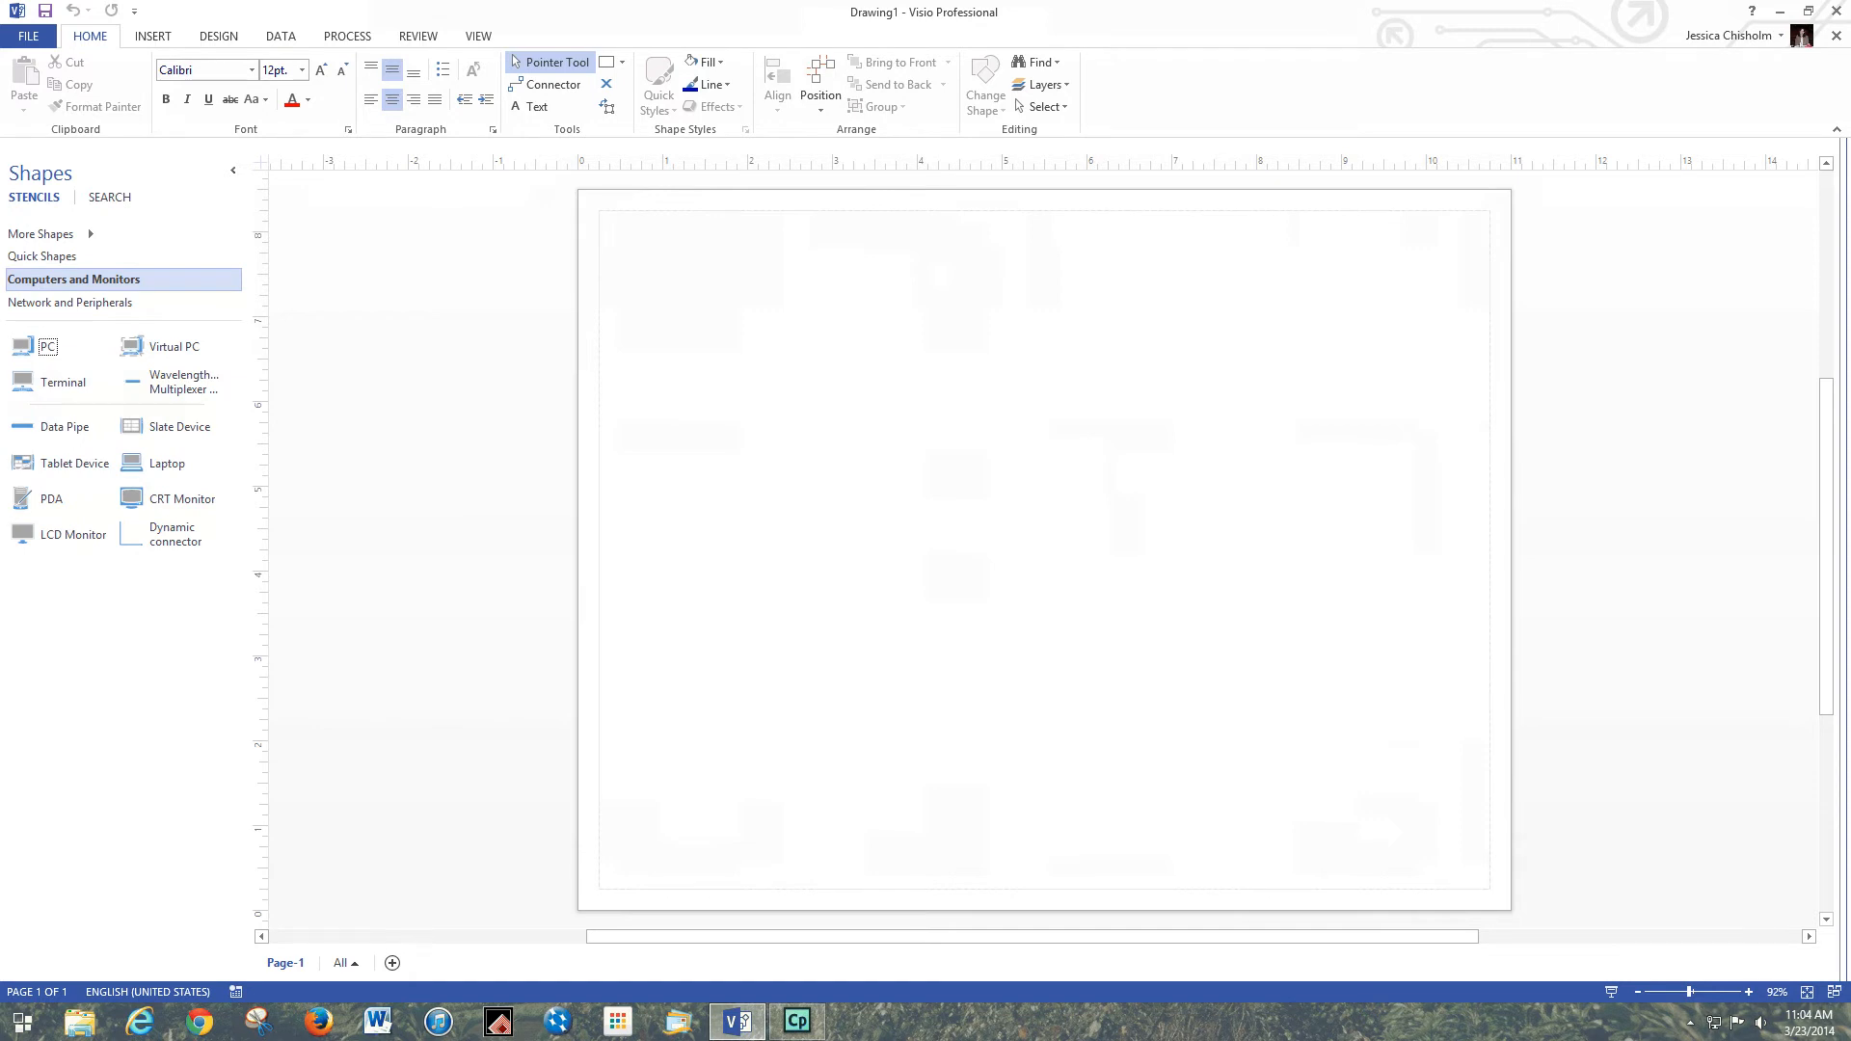
left_click(41, 235)
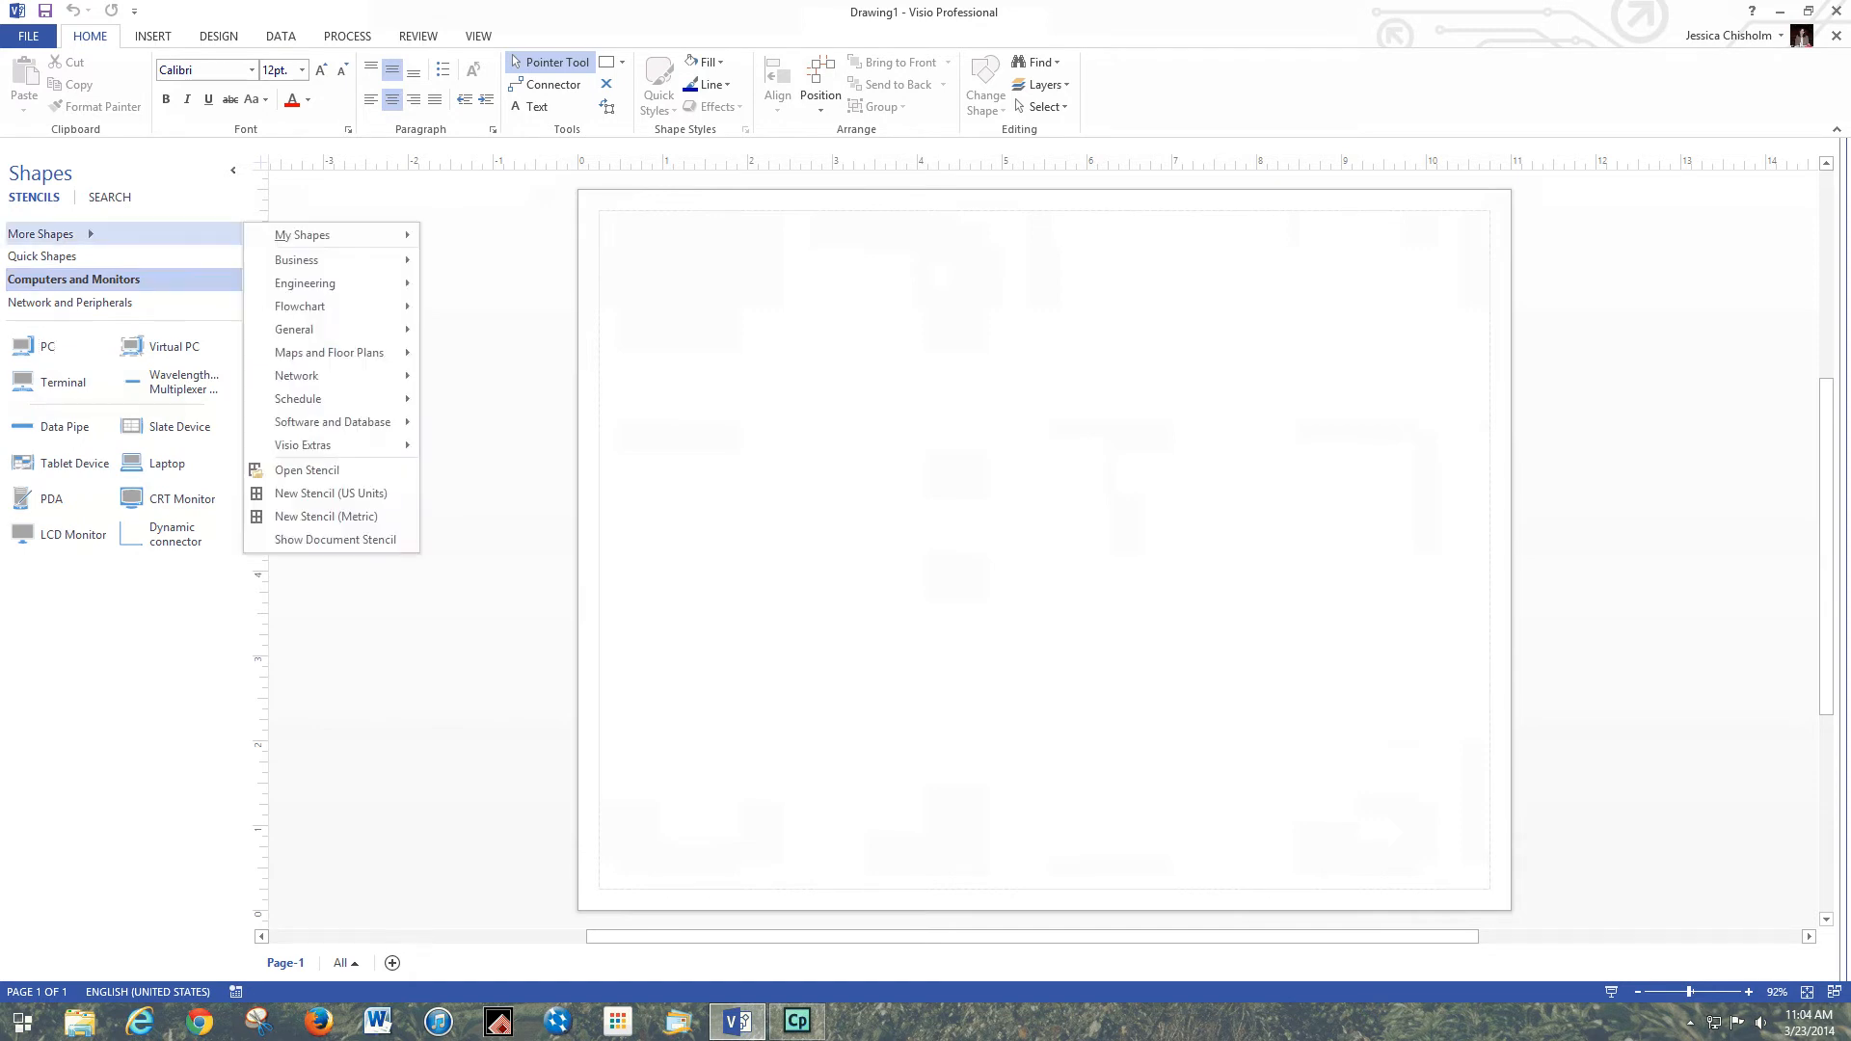
mouse_move(309, 376)
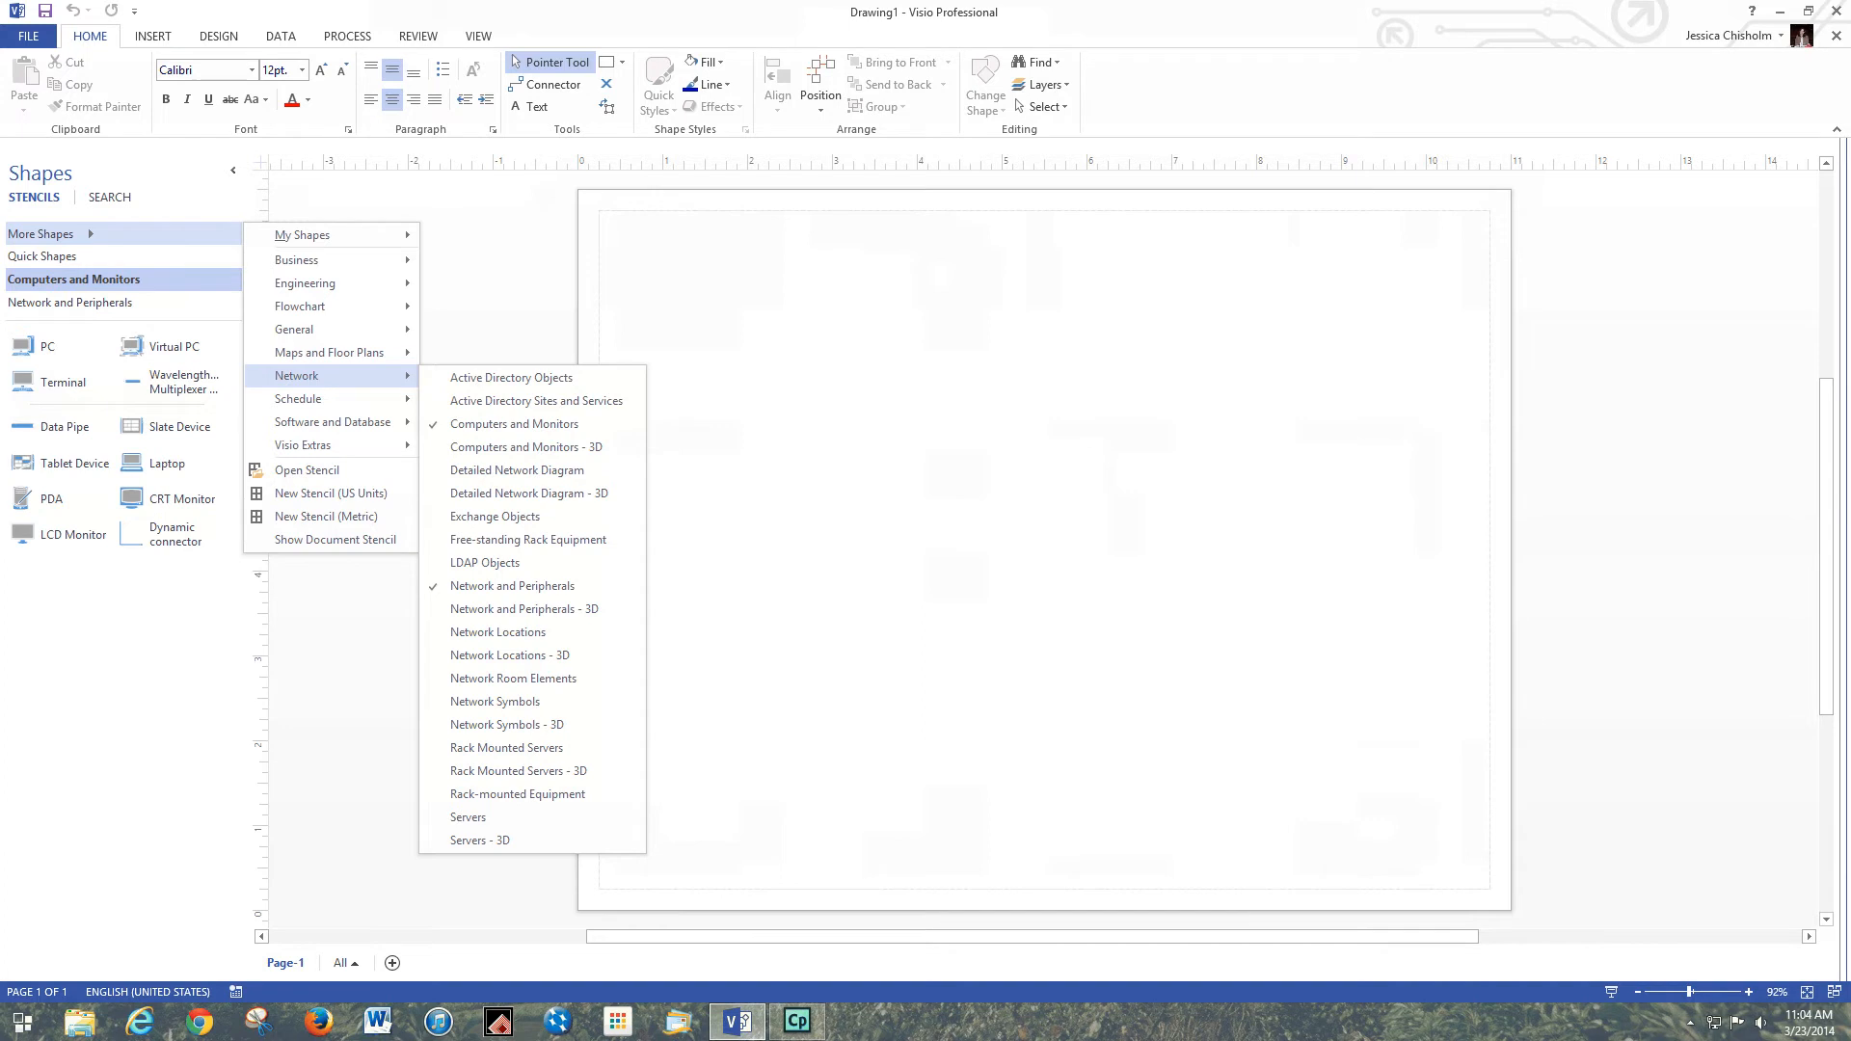
left_click(516, 471)
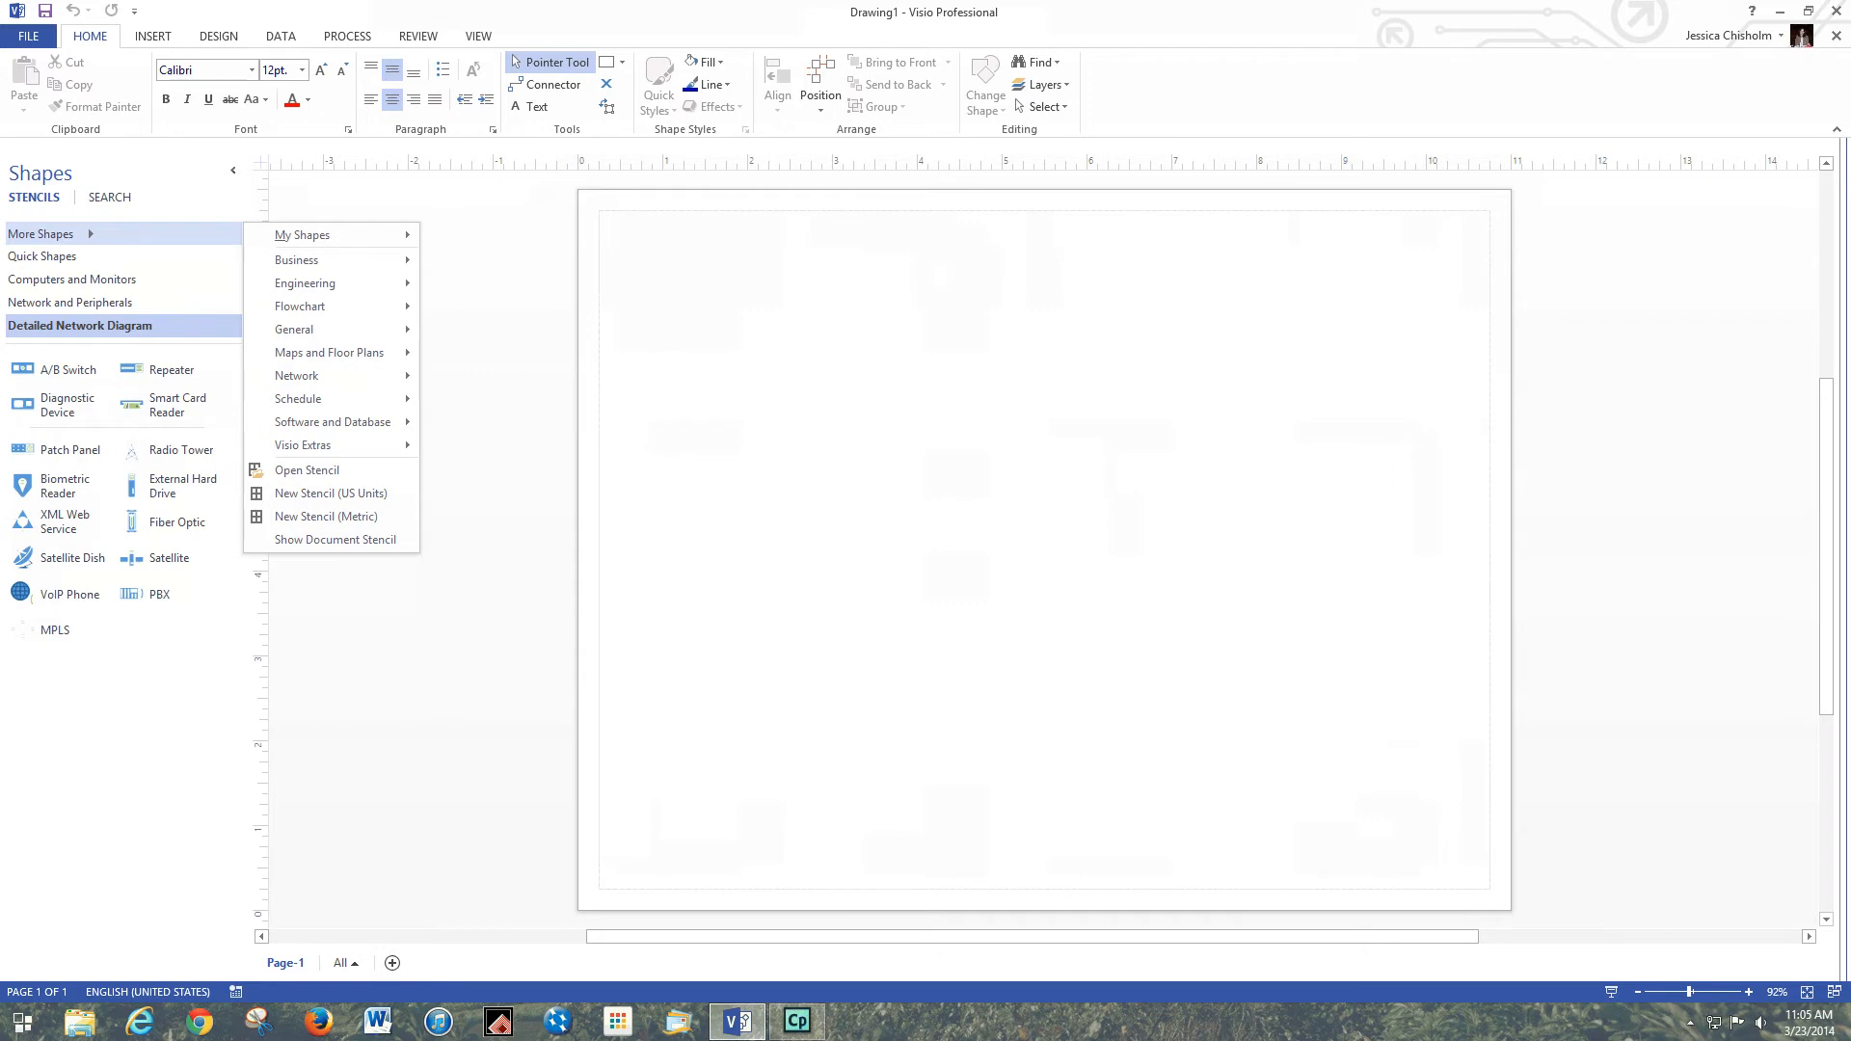
mouse_move(330, 376)
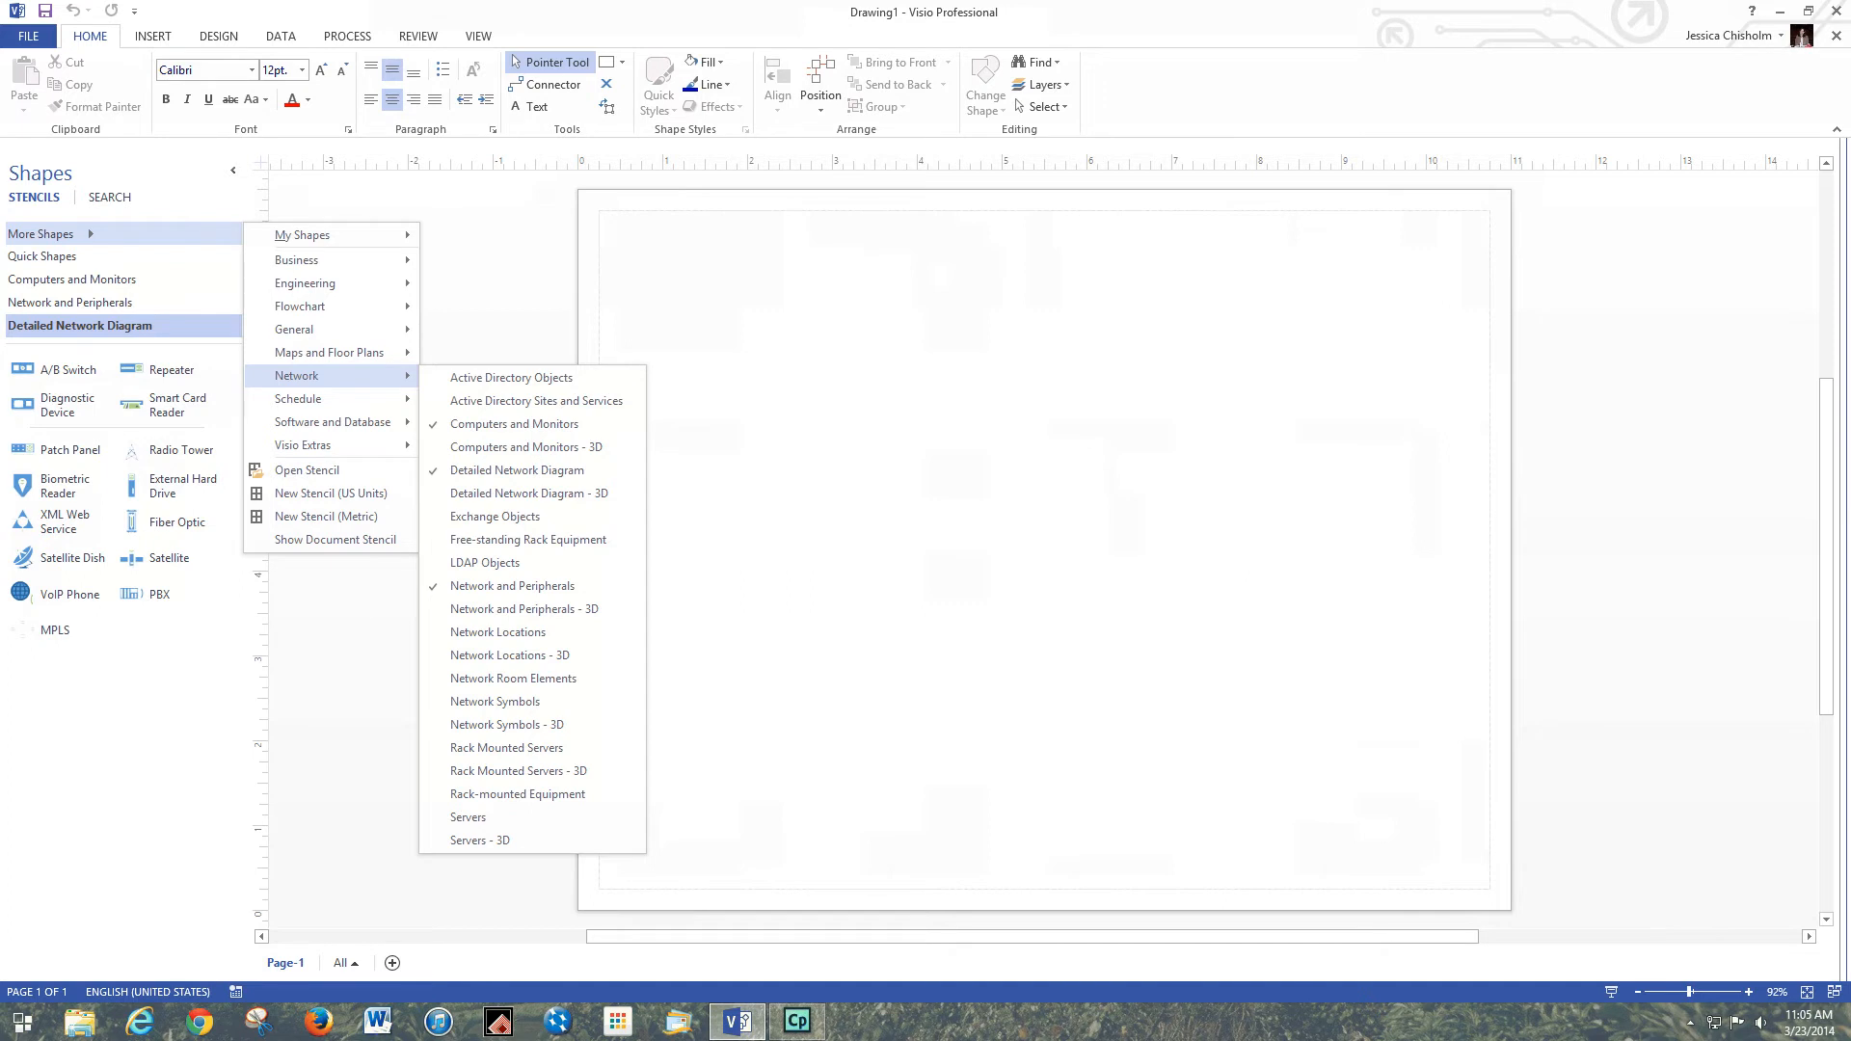
left_click(498, 633)
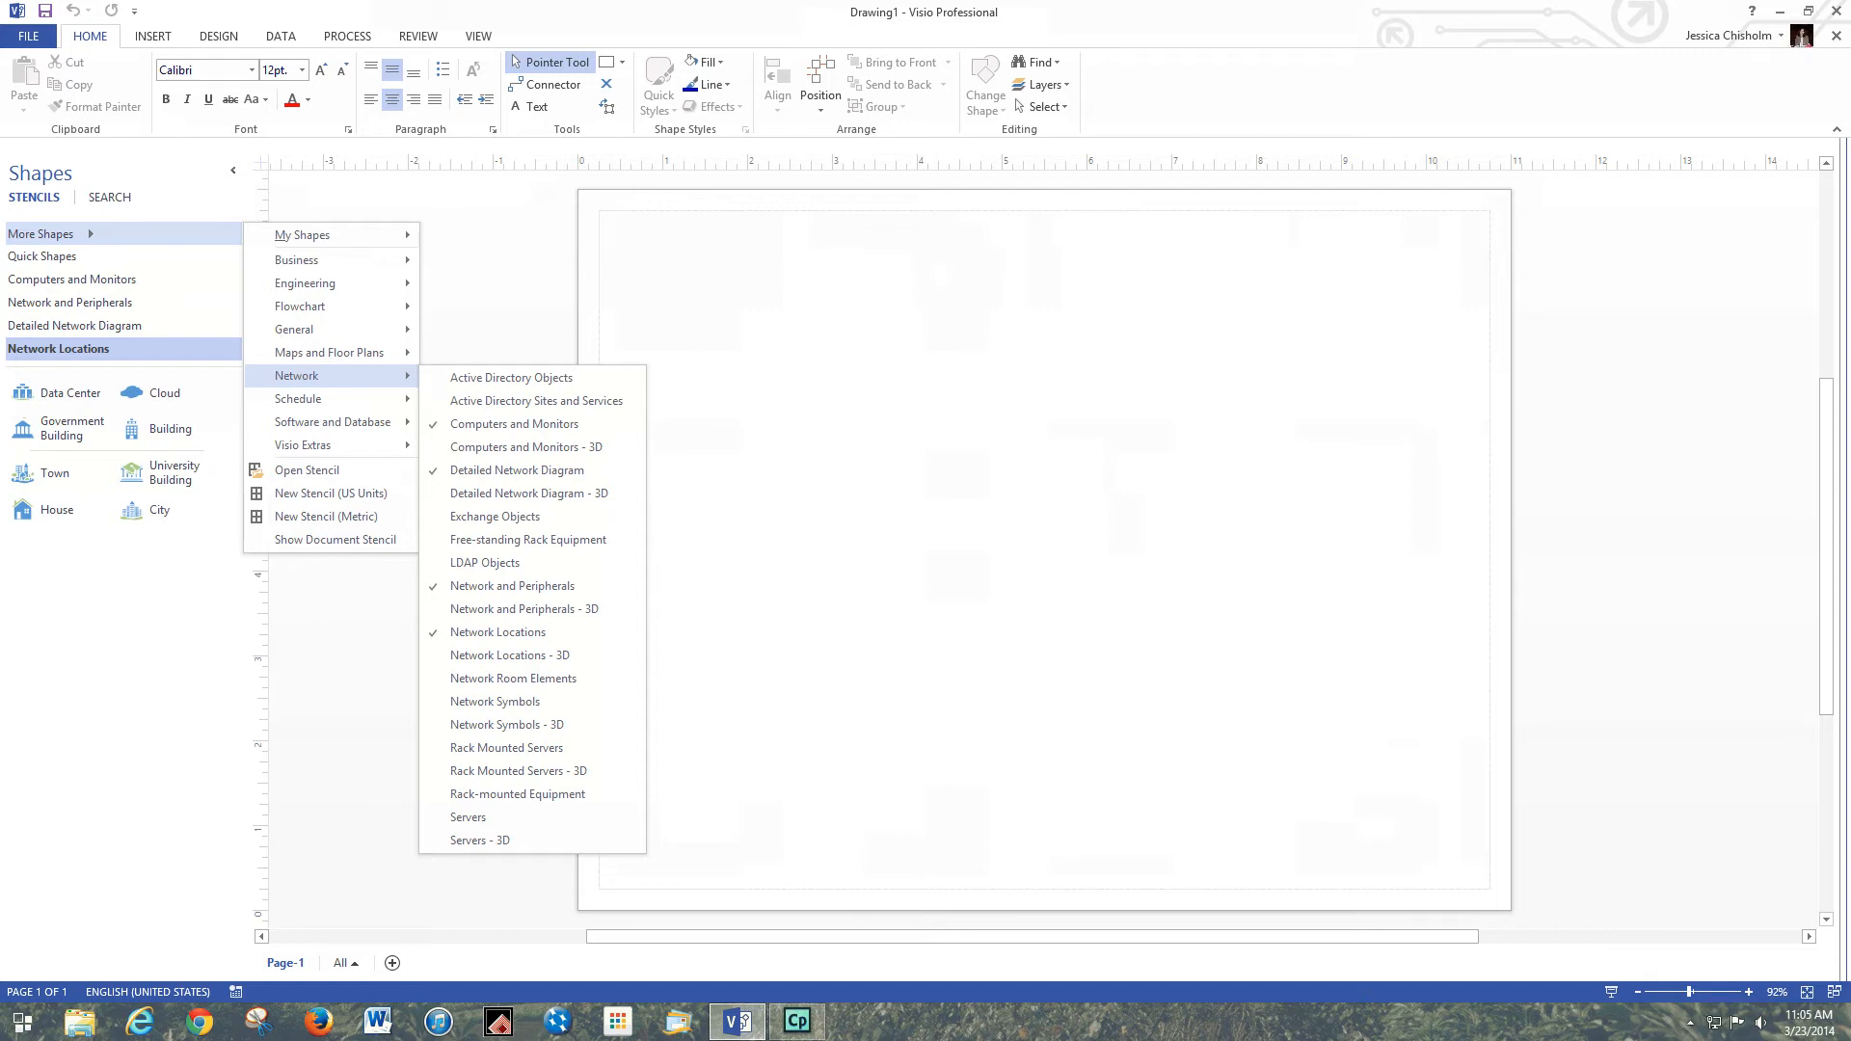
left_click(494, 702)
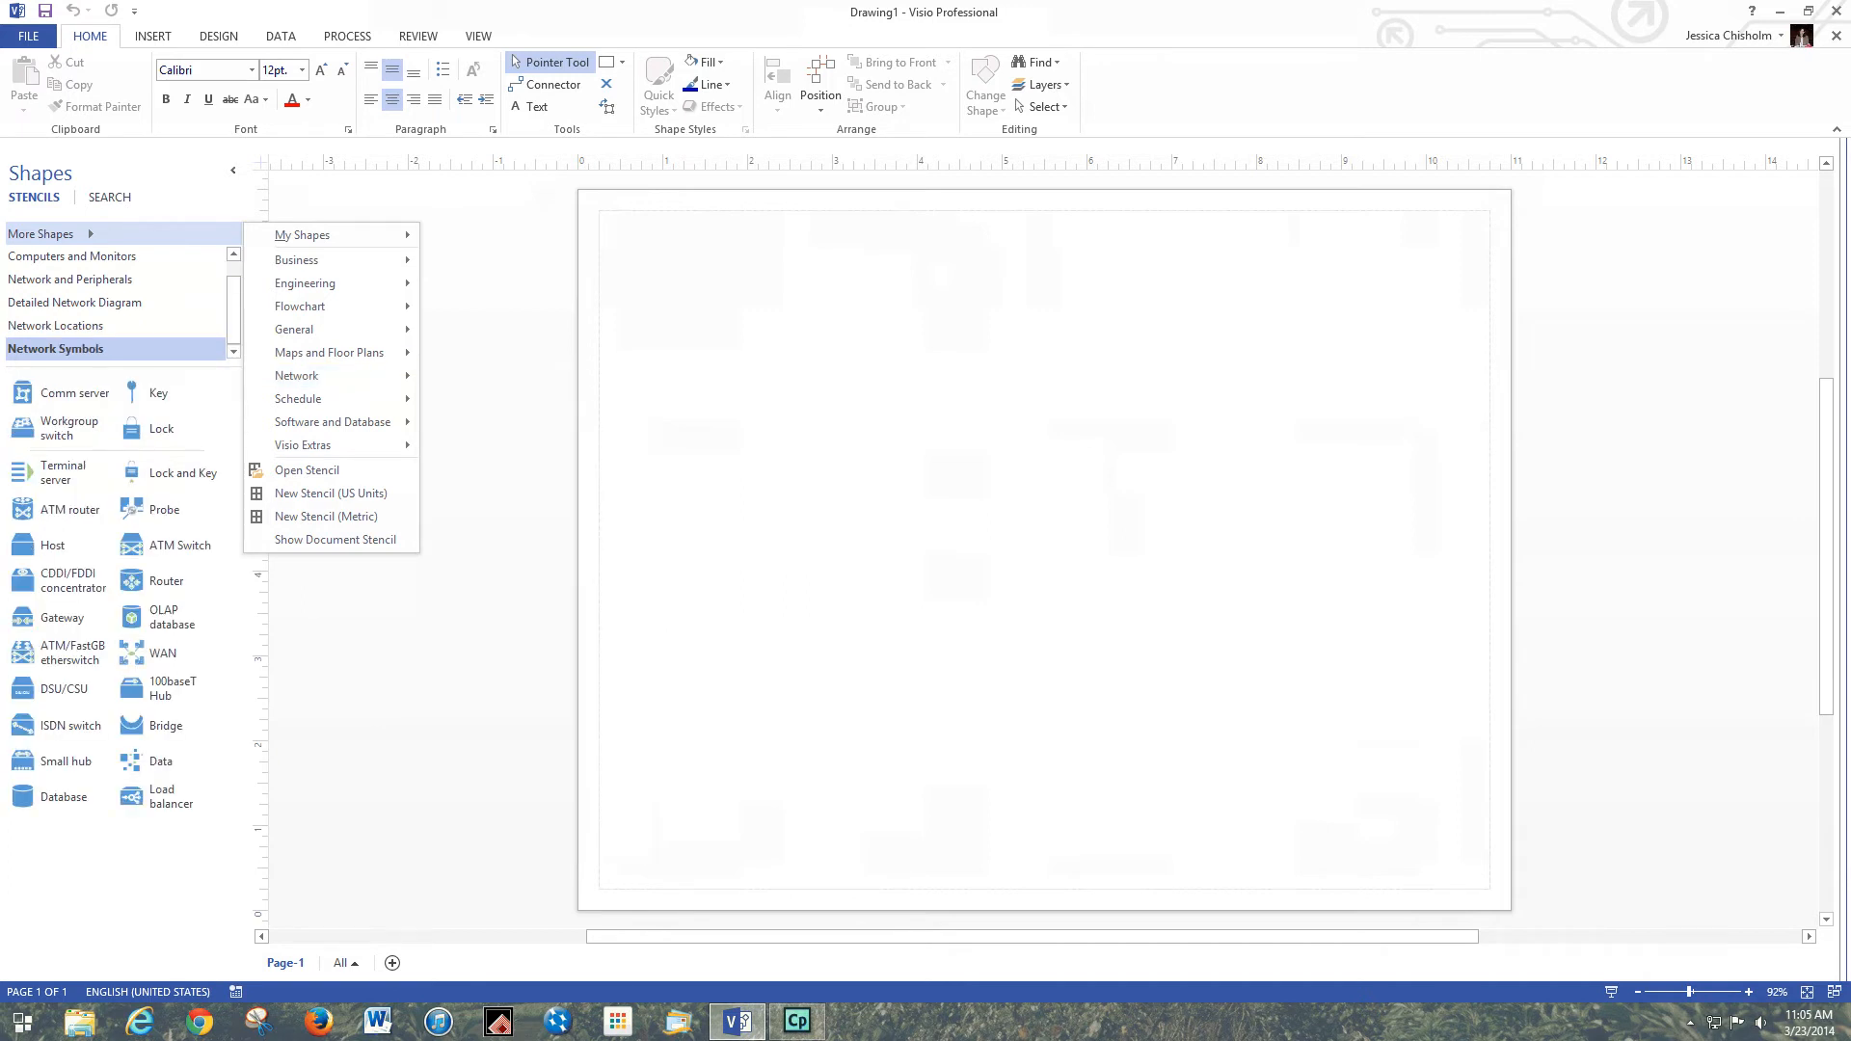
Step: Examine the shapes in the Computers and Monitors, Network and Peripherals, Detailed Network Diagram and Network Locations stencils
left_click(74, 256)
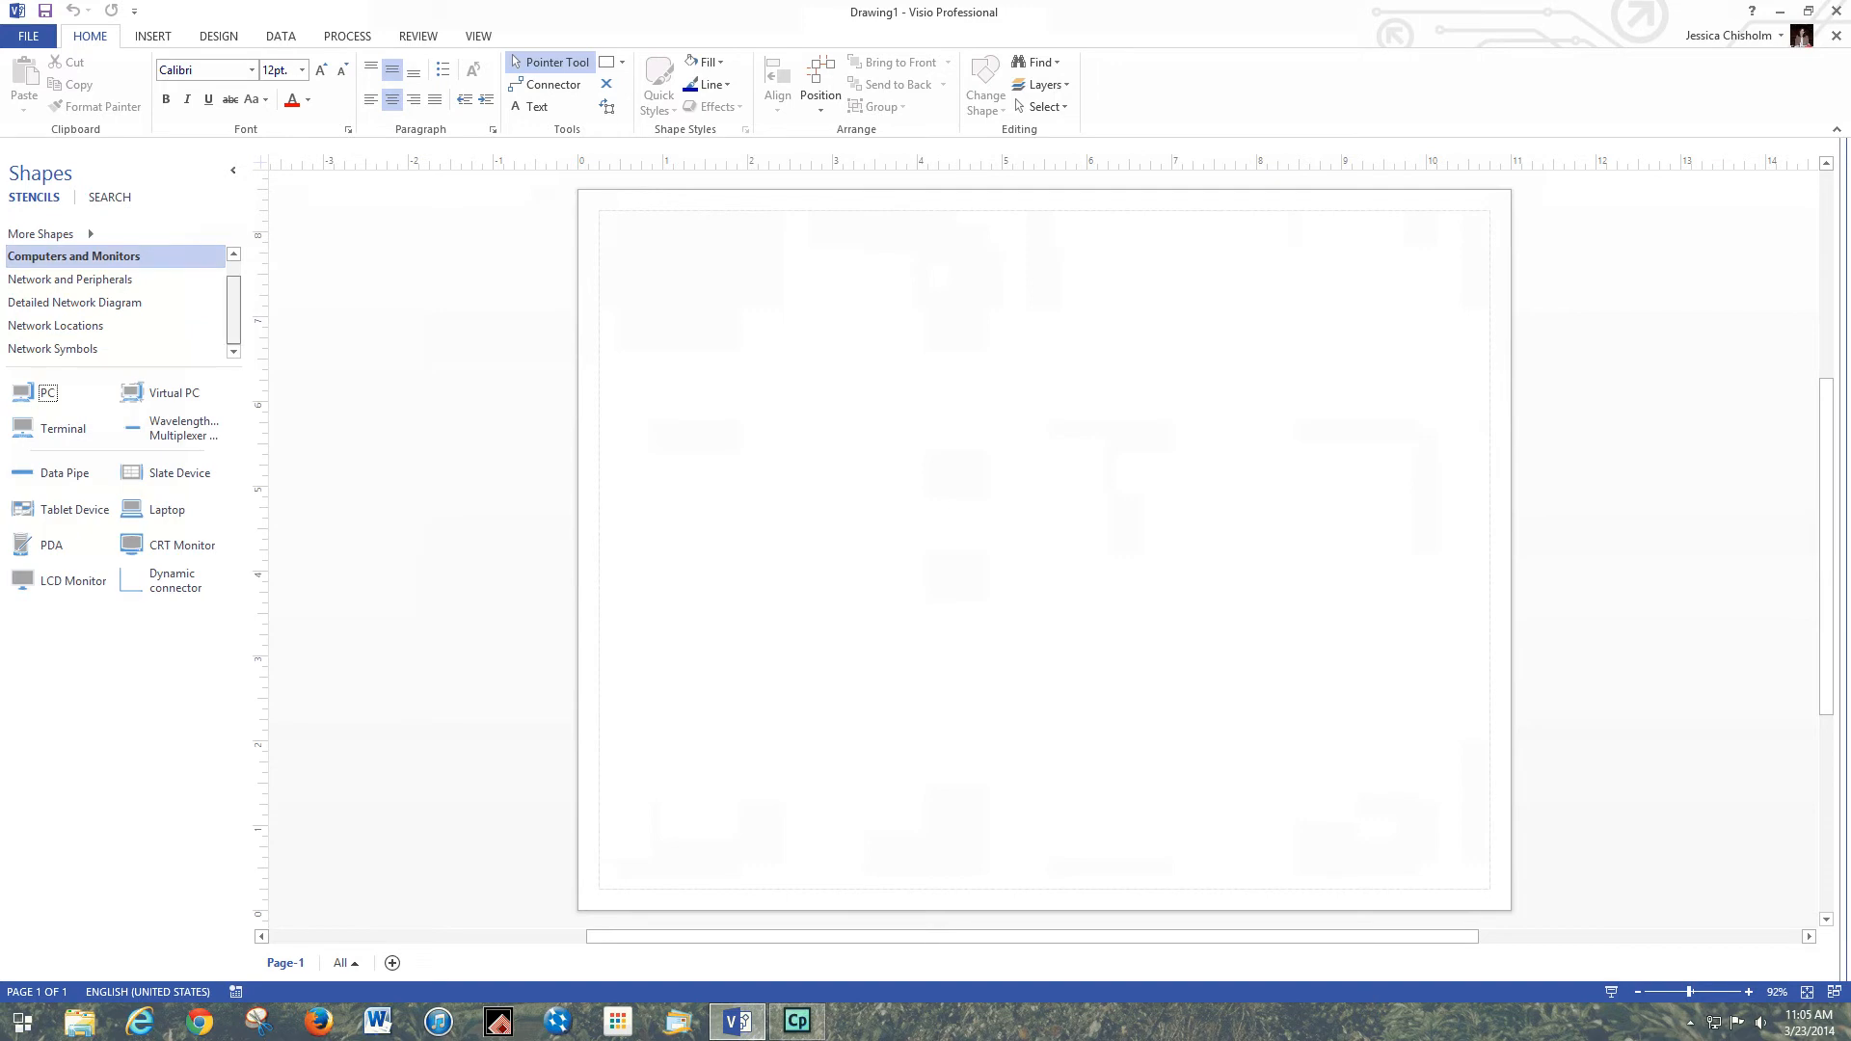
left_click(233, 255)
left_click(74, 302)
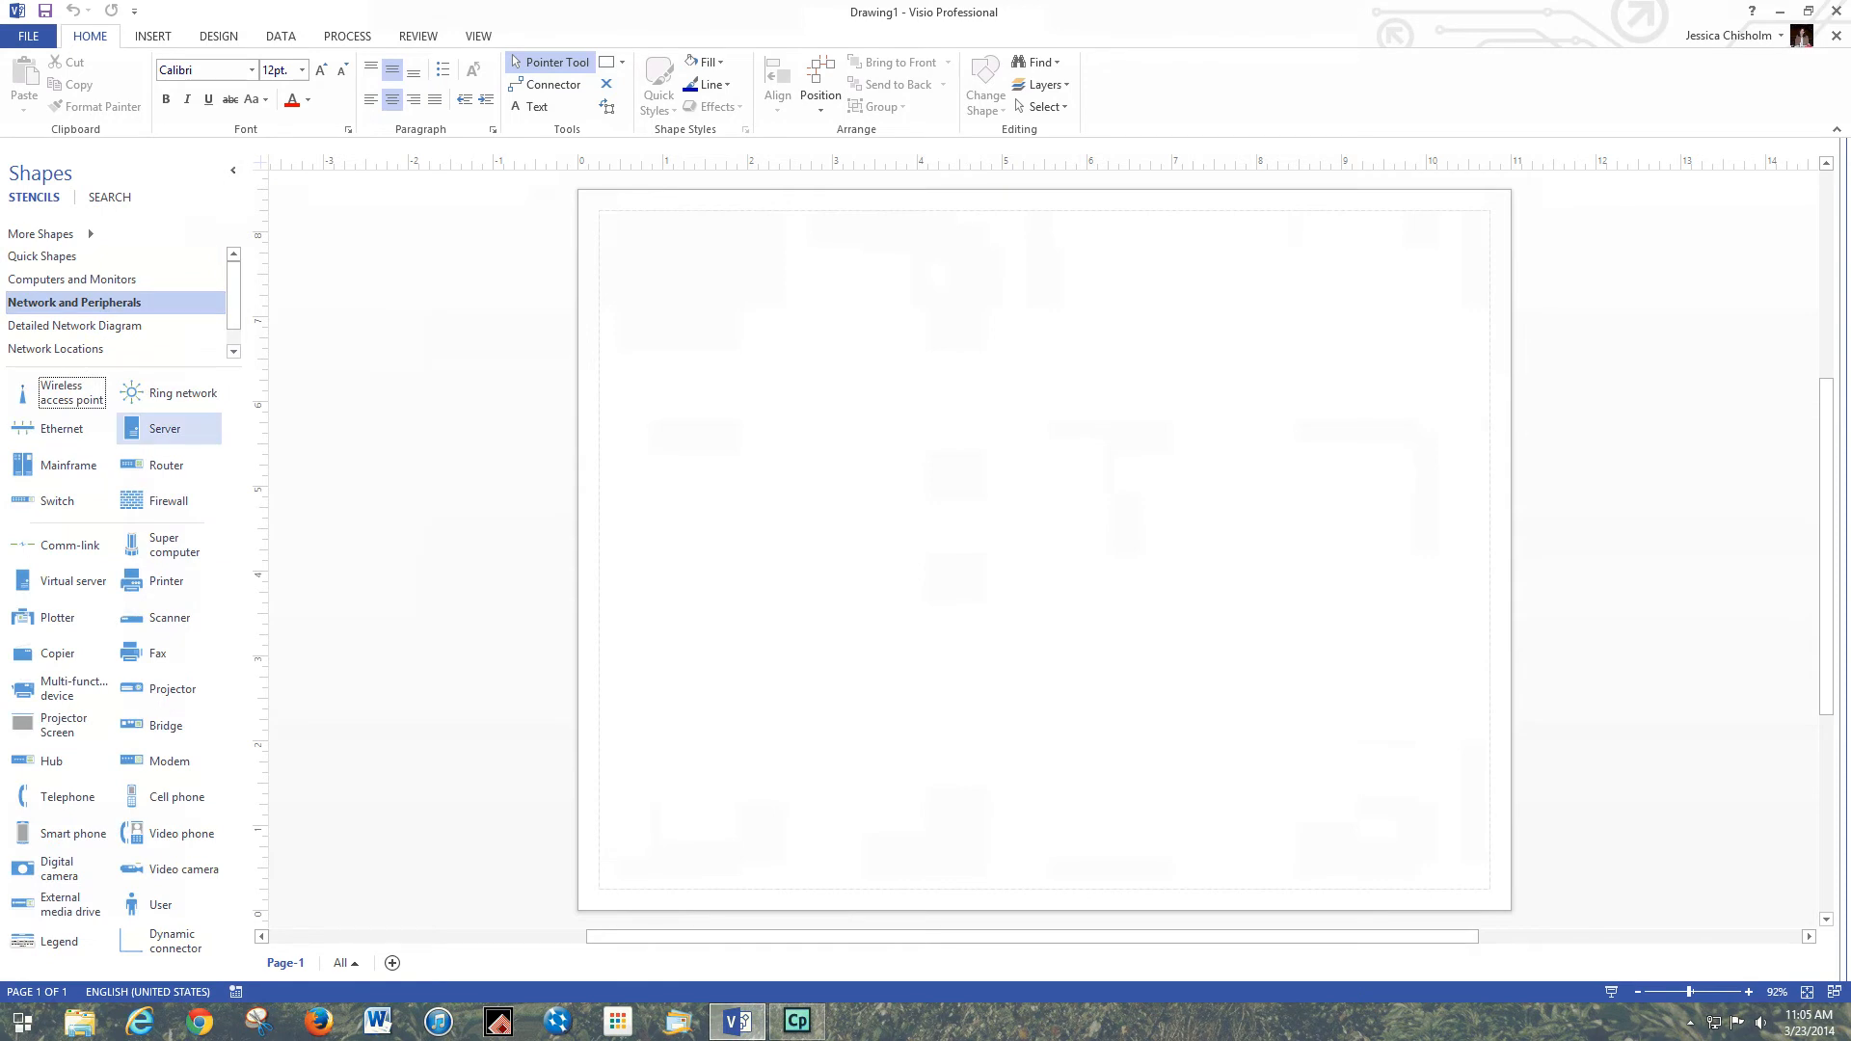
left_click(116, 326)
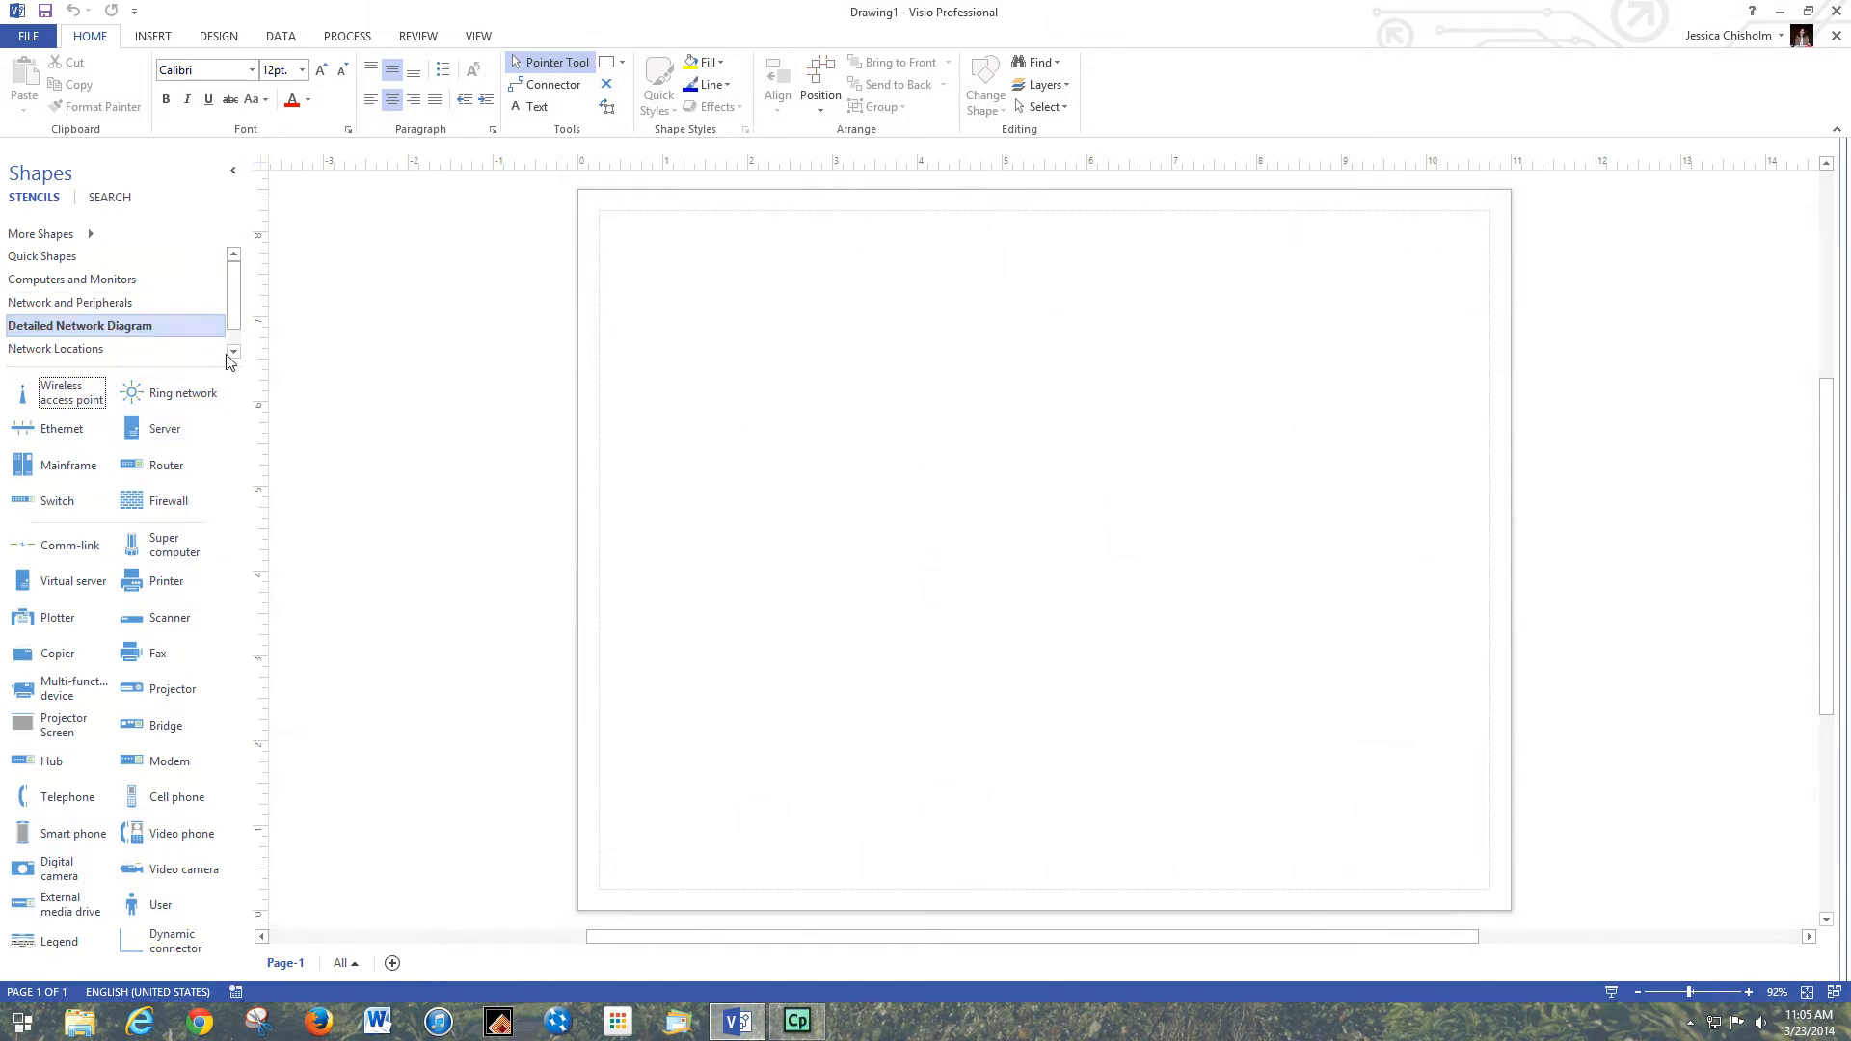
left_click(115, 349)
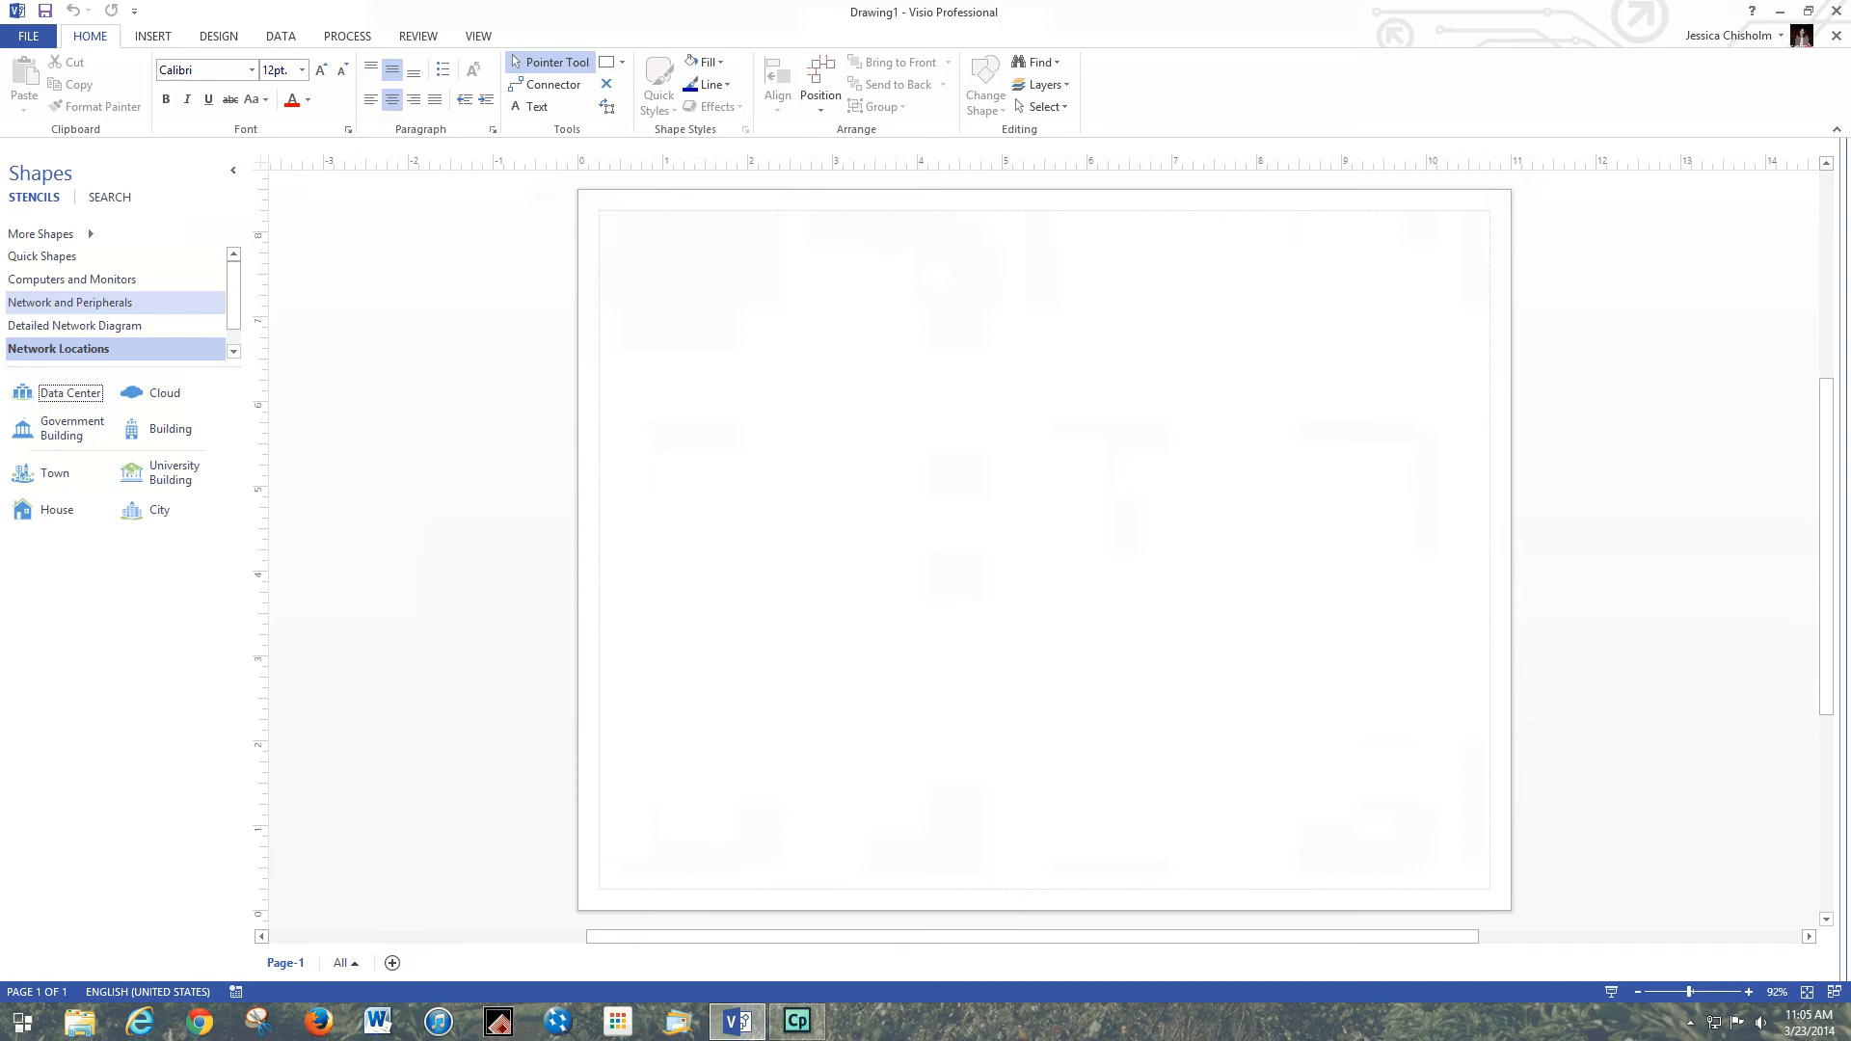
left_click(75, 280)
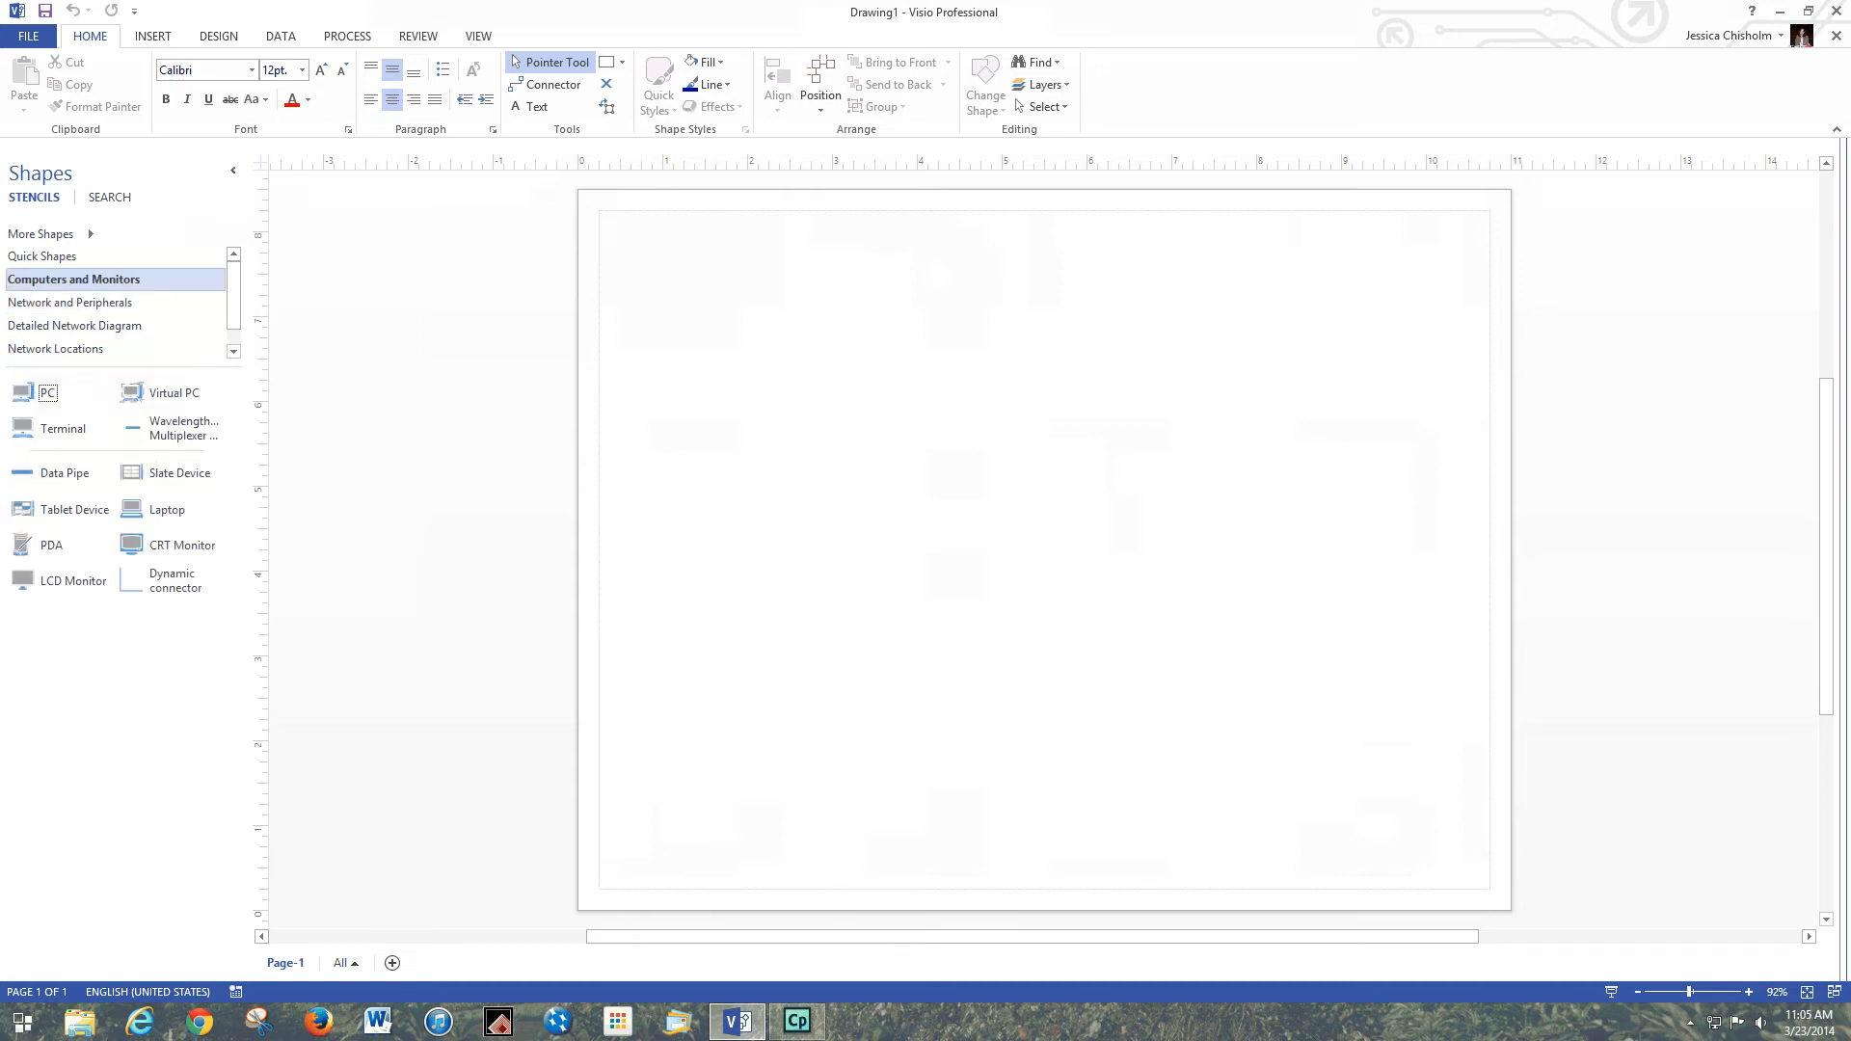
Step: Place two Server shapes from Network and Peripherals at the same height, one near each side of the page
left_click(75, 303)
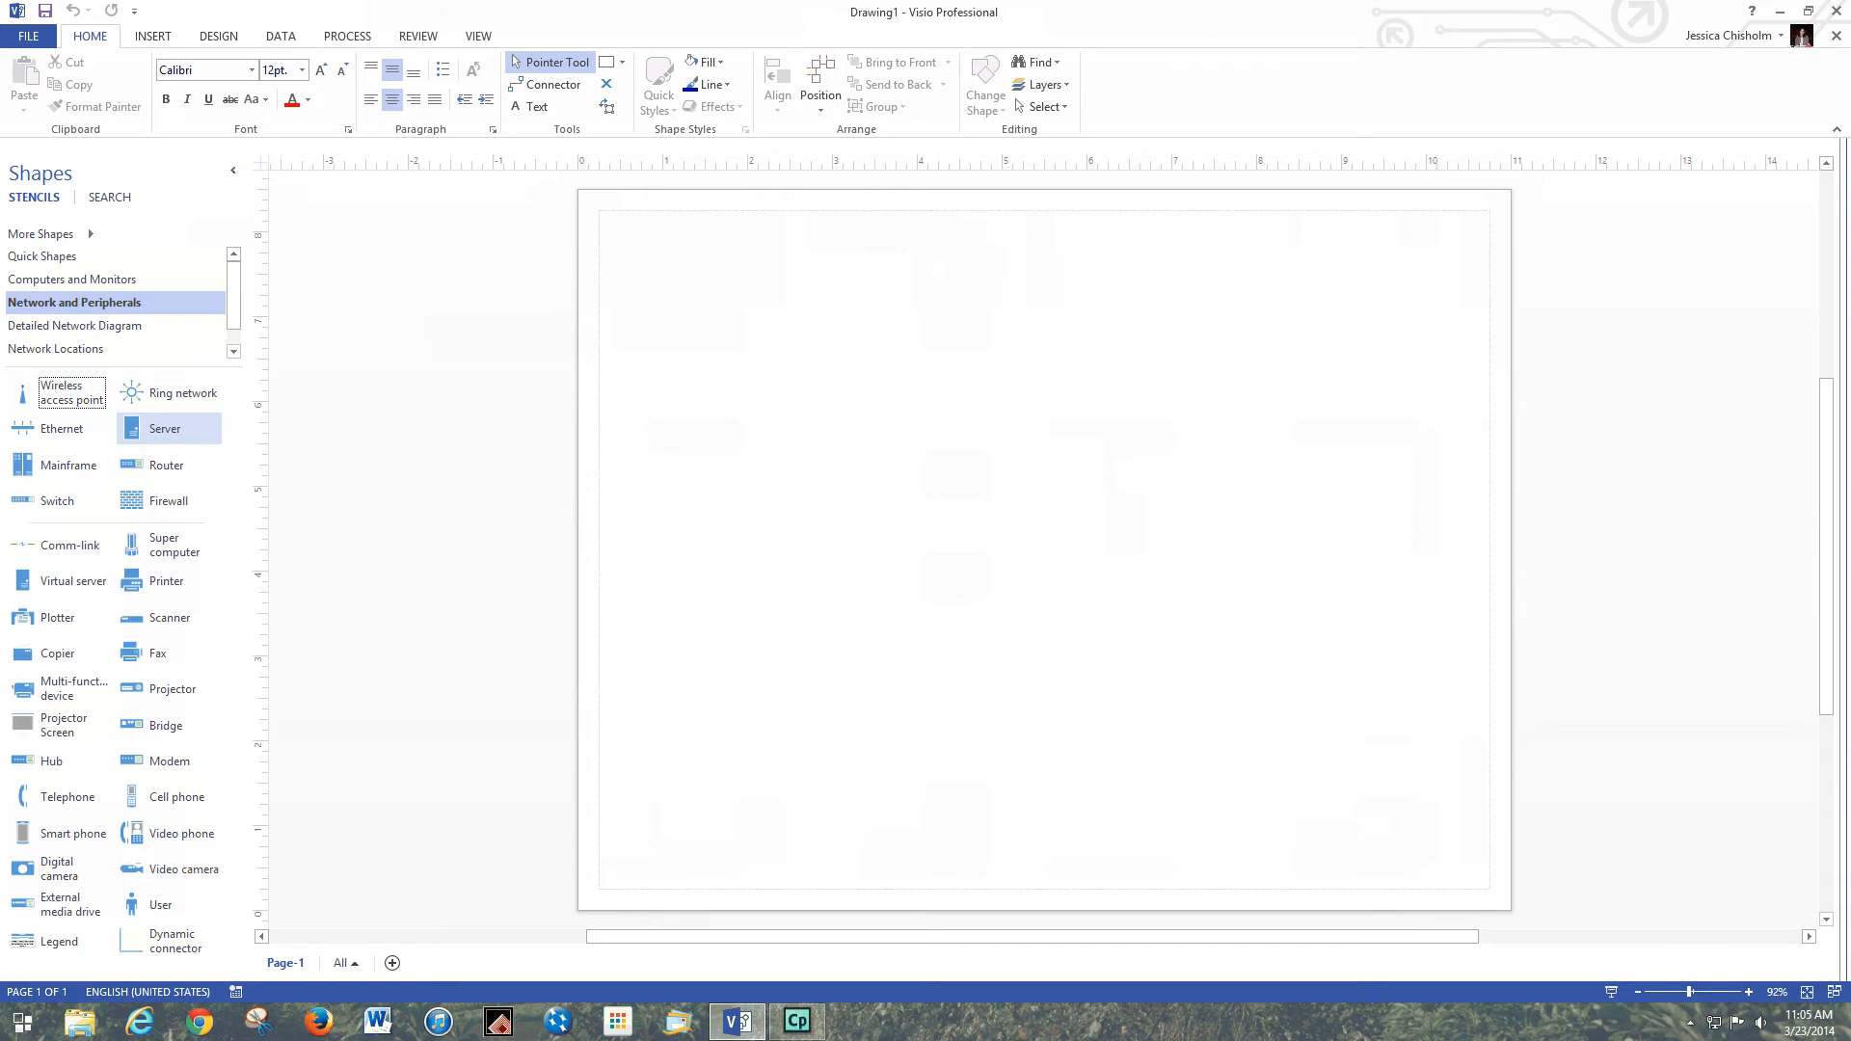
left_click_drag(163, 428, 766, 459)
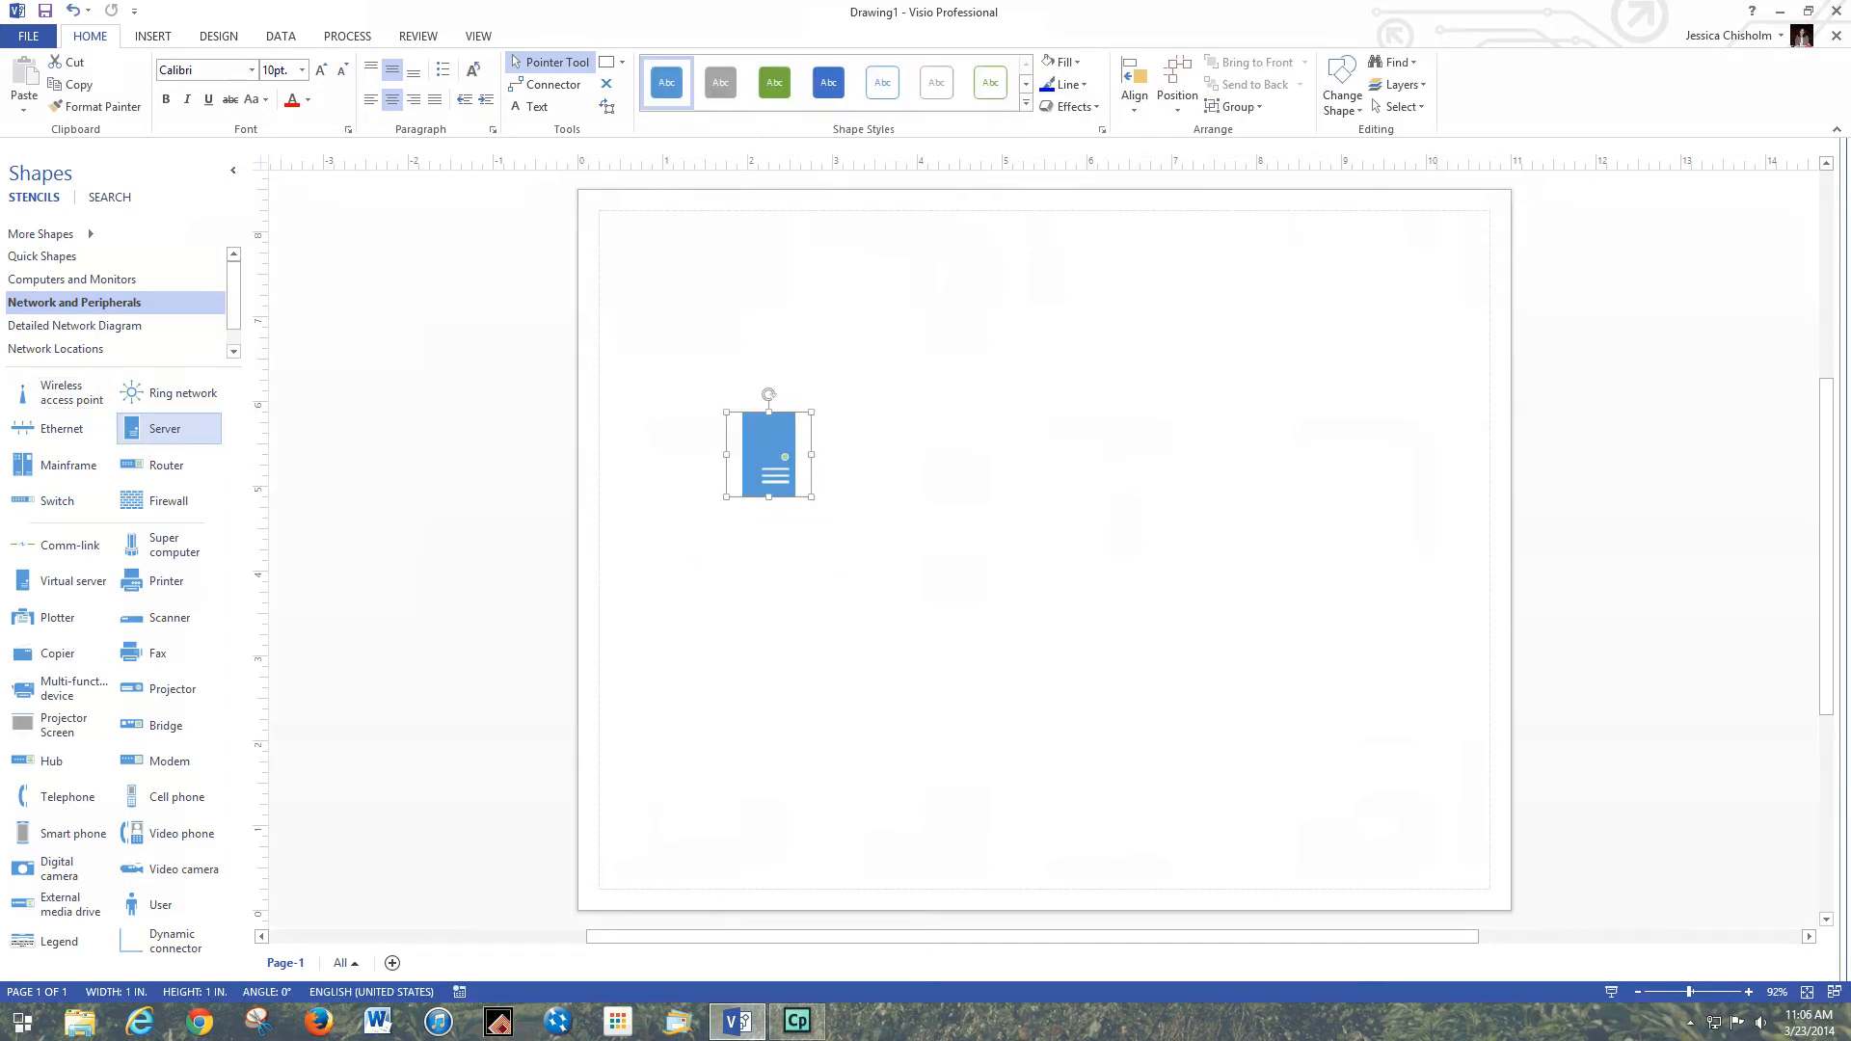
left_click_drag(165, 429, 1337, 459)
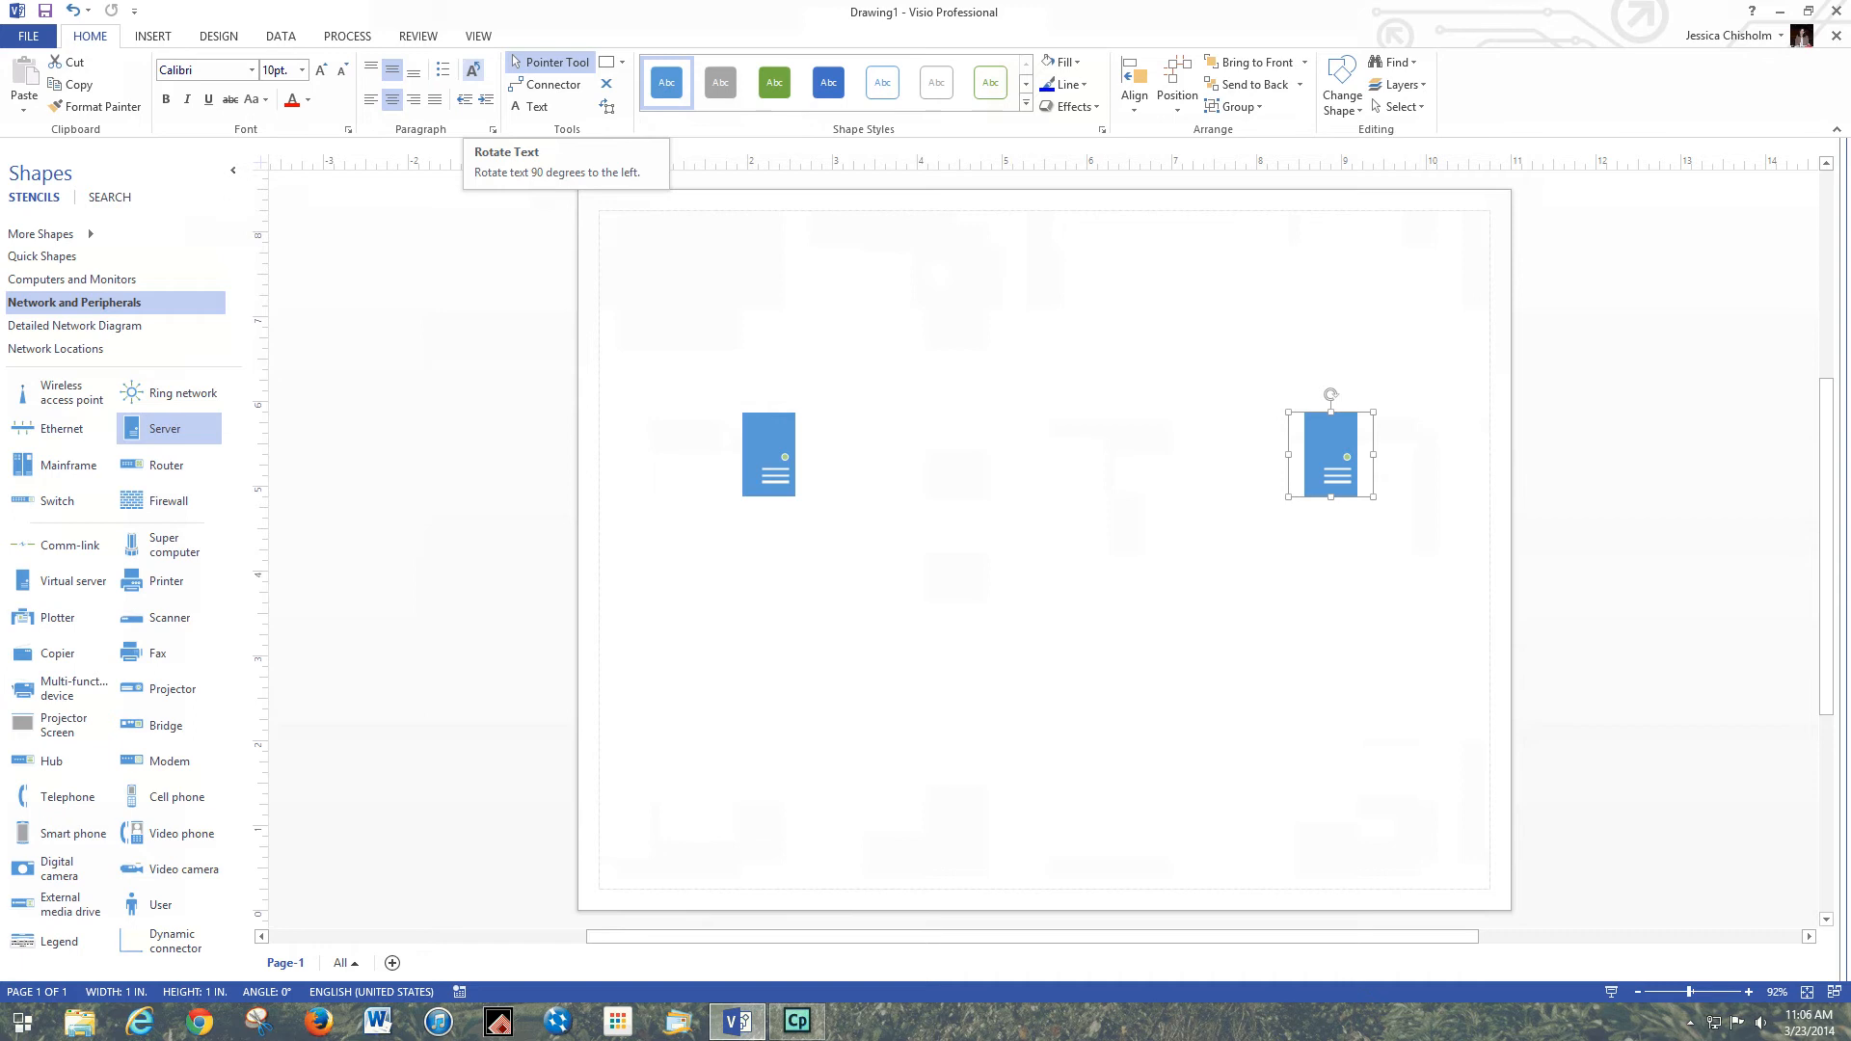
Step: Add a text box about 2.875 in wide and 1 in high above the left server, reading "Asenguard.com"
left_click(530, 106)
left_click_drag(694, 240, 938, 328)
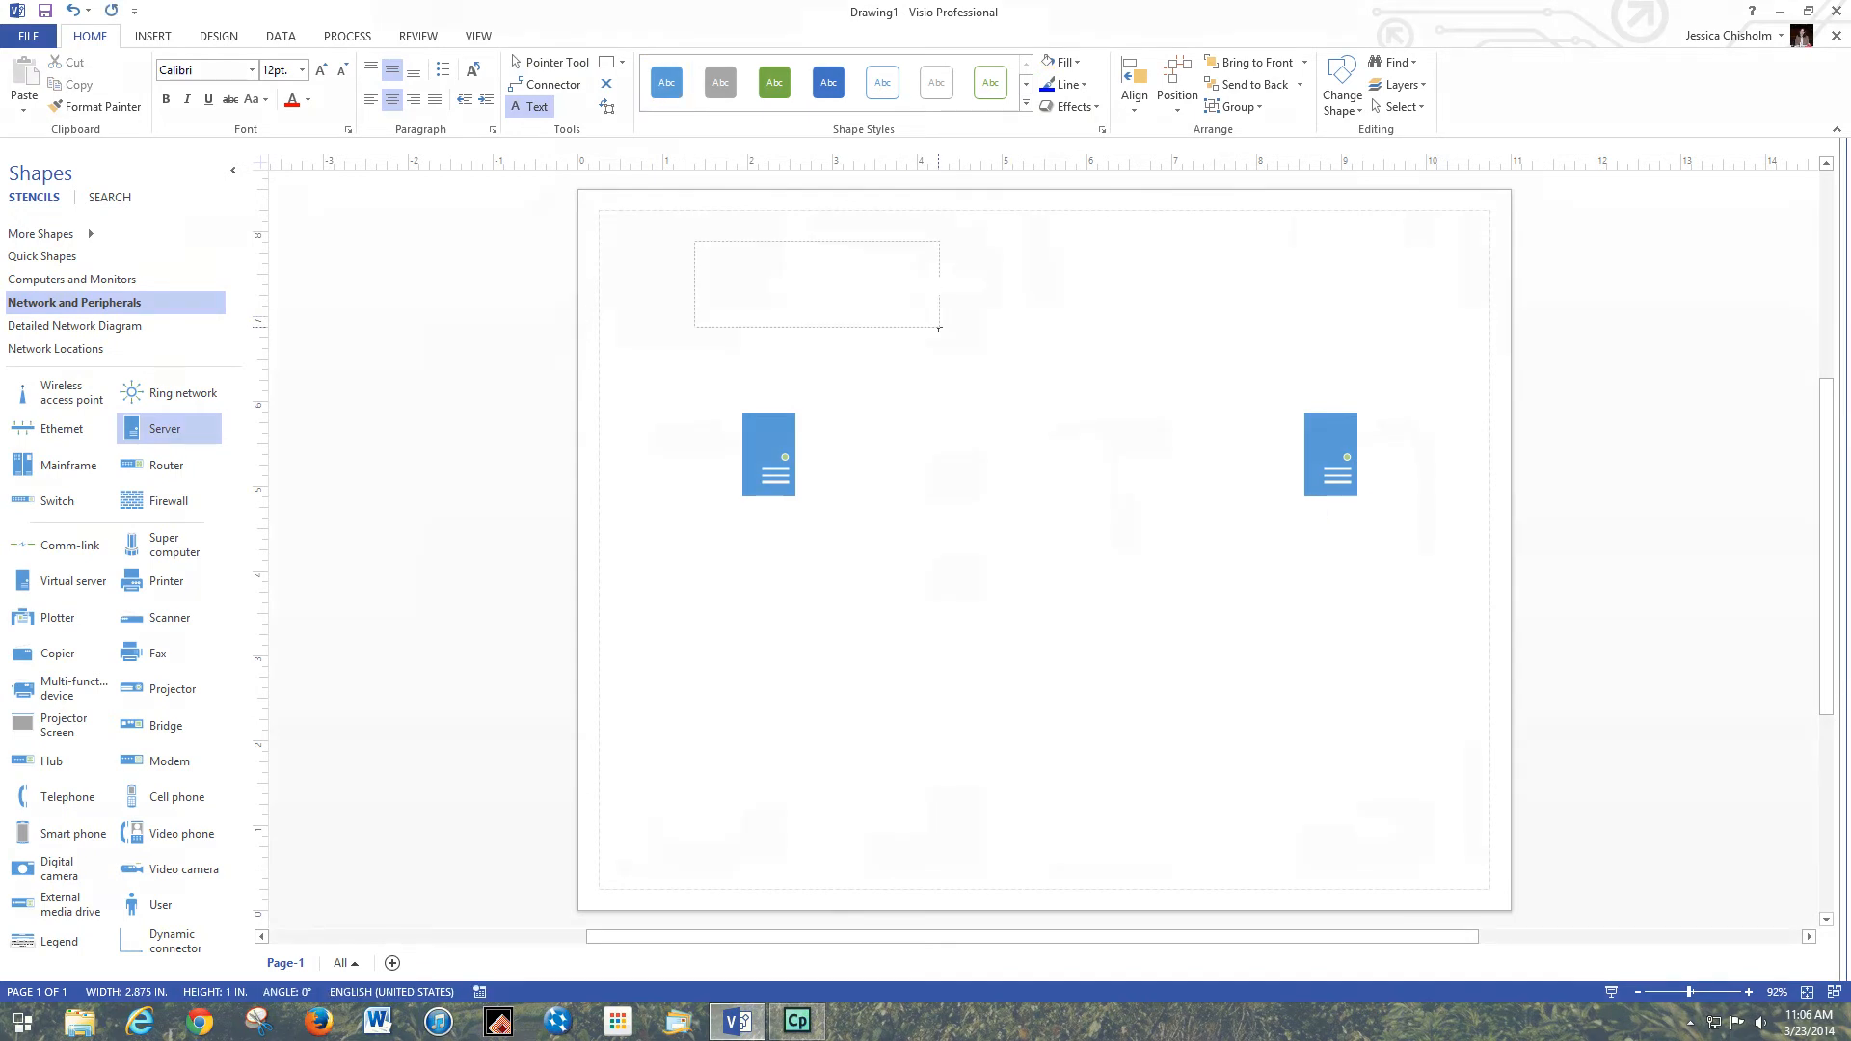
type("Asenguard.com")
right_click(779, 286)
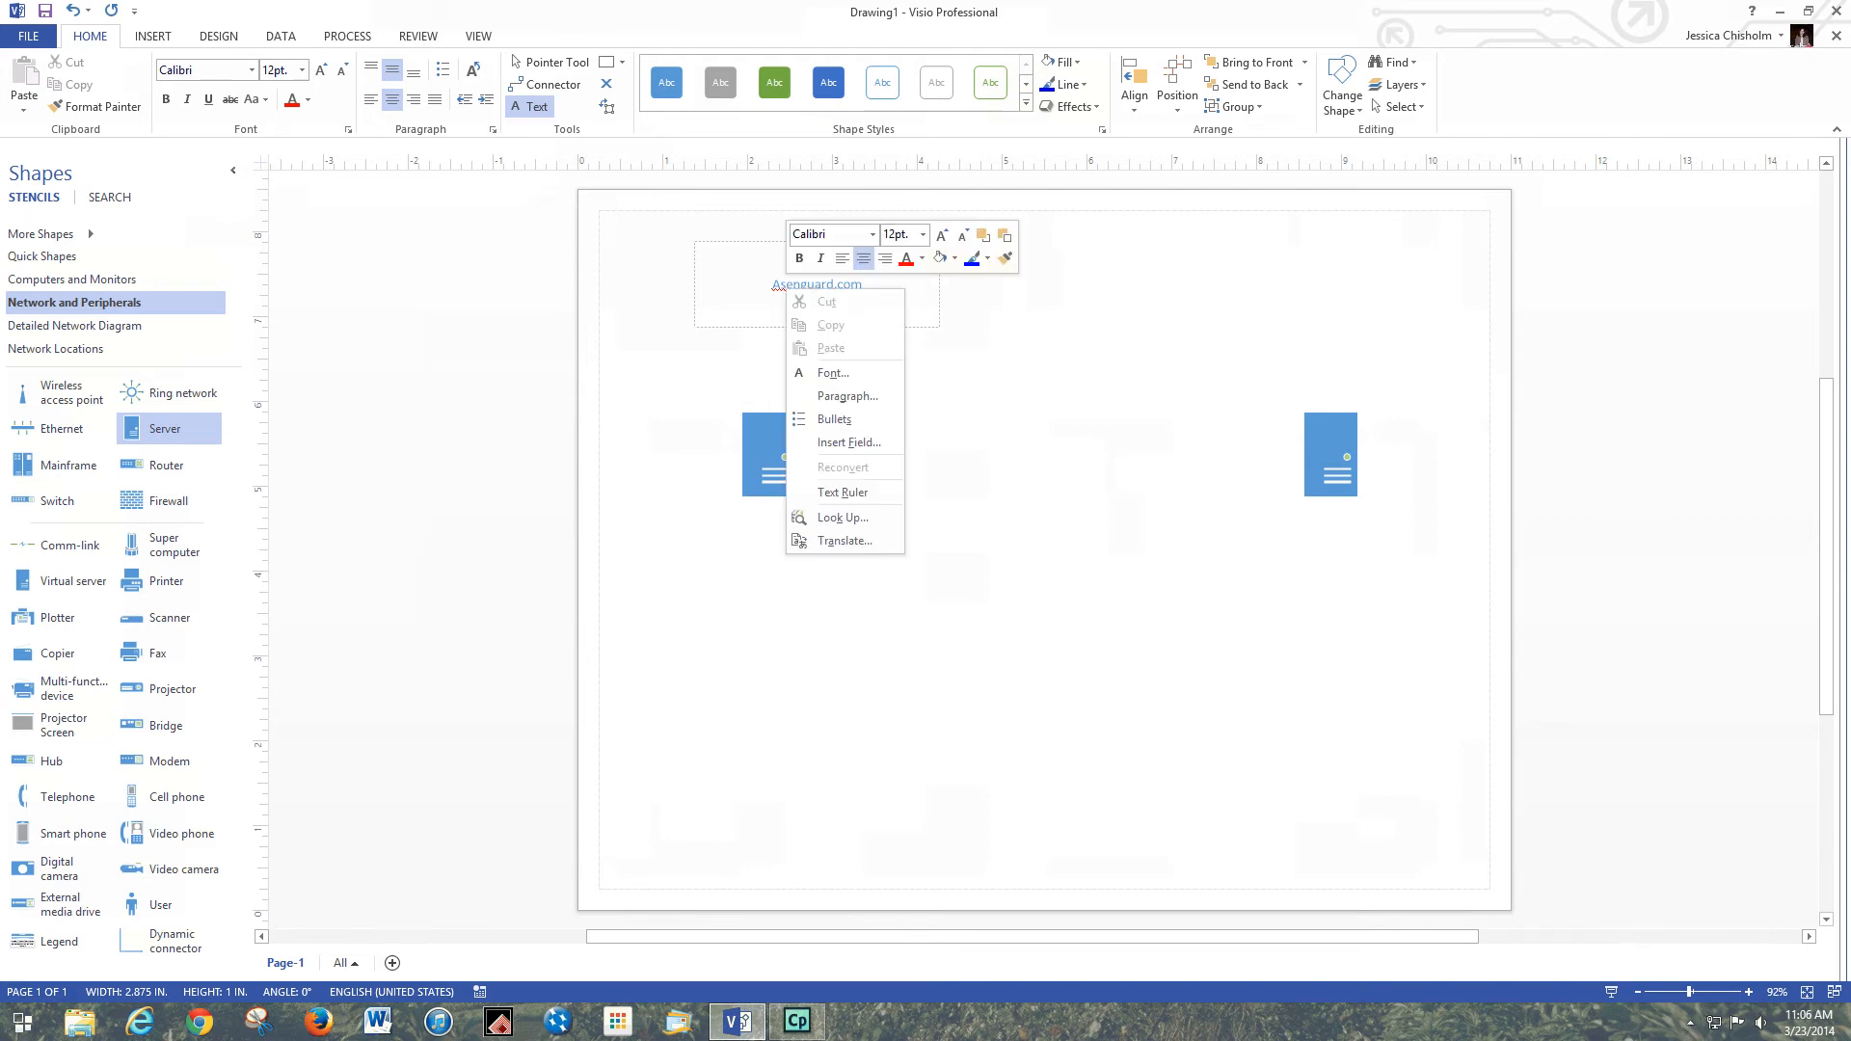
left_click(787, 285)
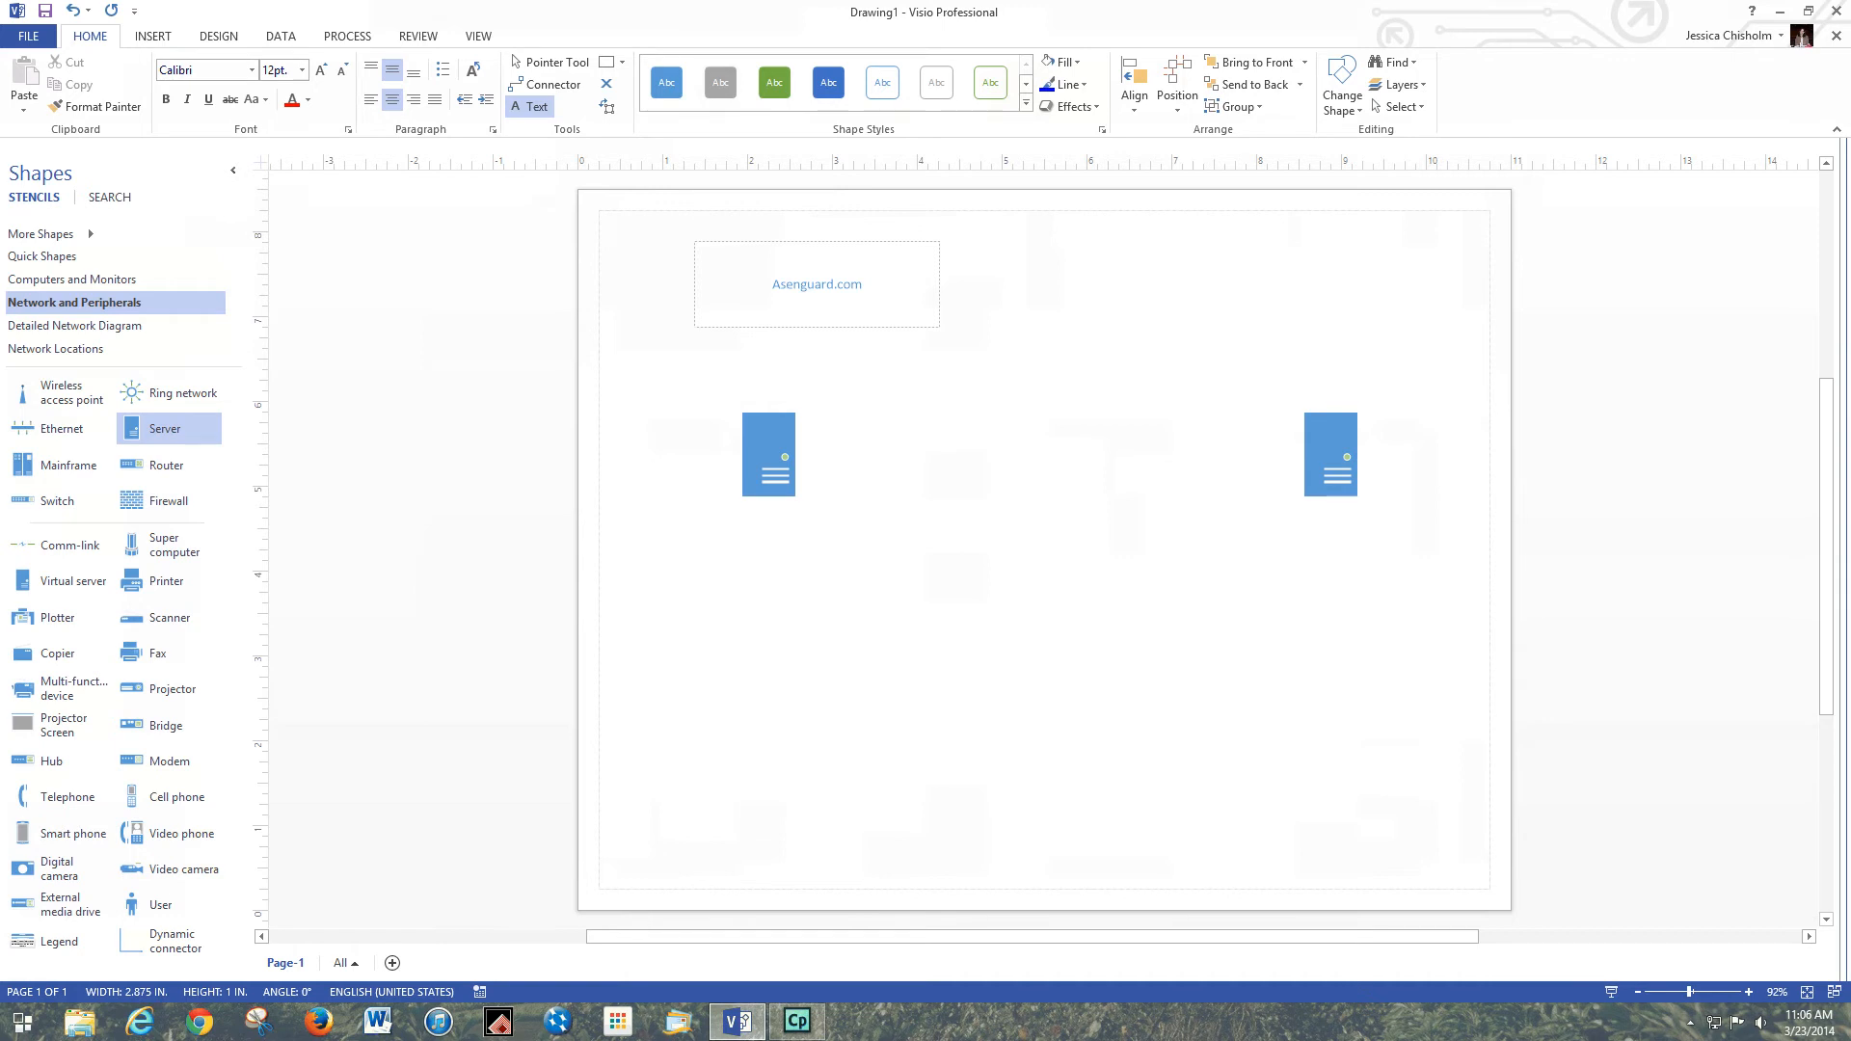
Step: Set the font size of the "Asenguard.com" title to 18 pt
key("ctrl+a")
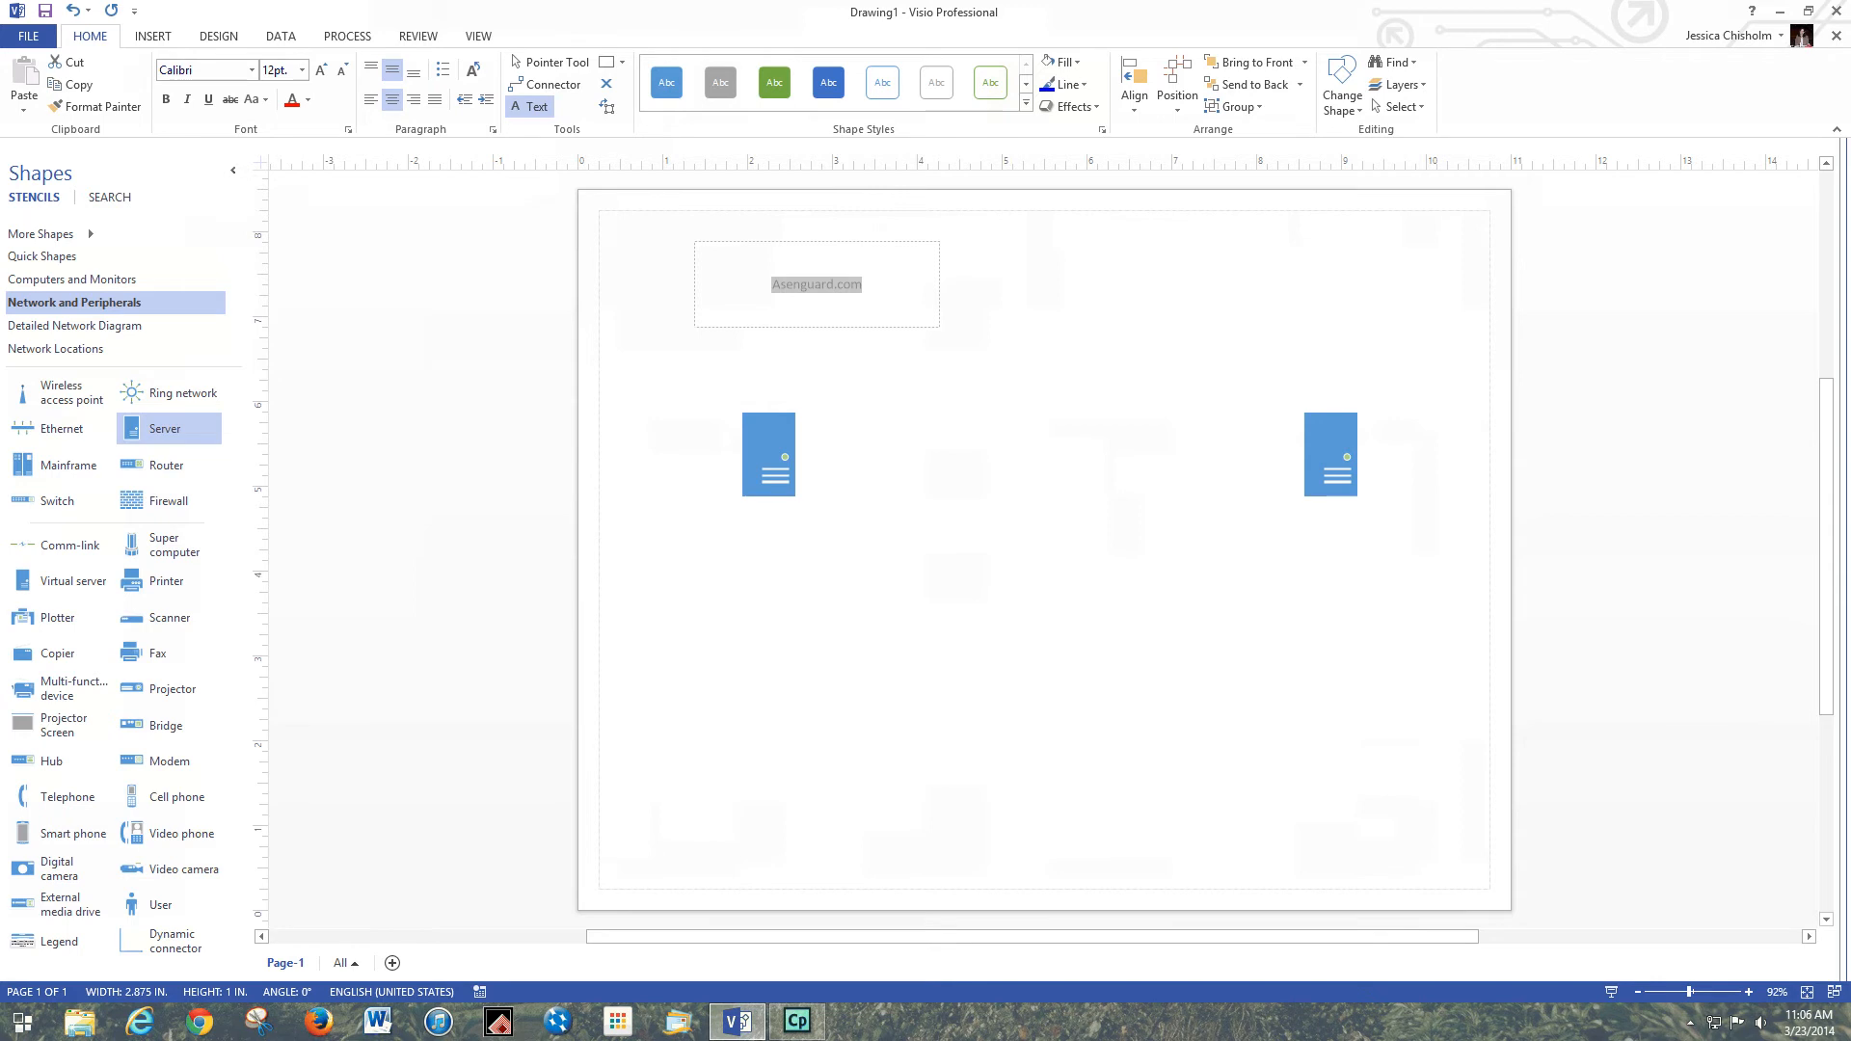
left_click(302, 69)
left_click(278, 238)
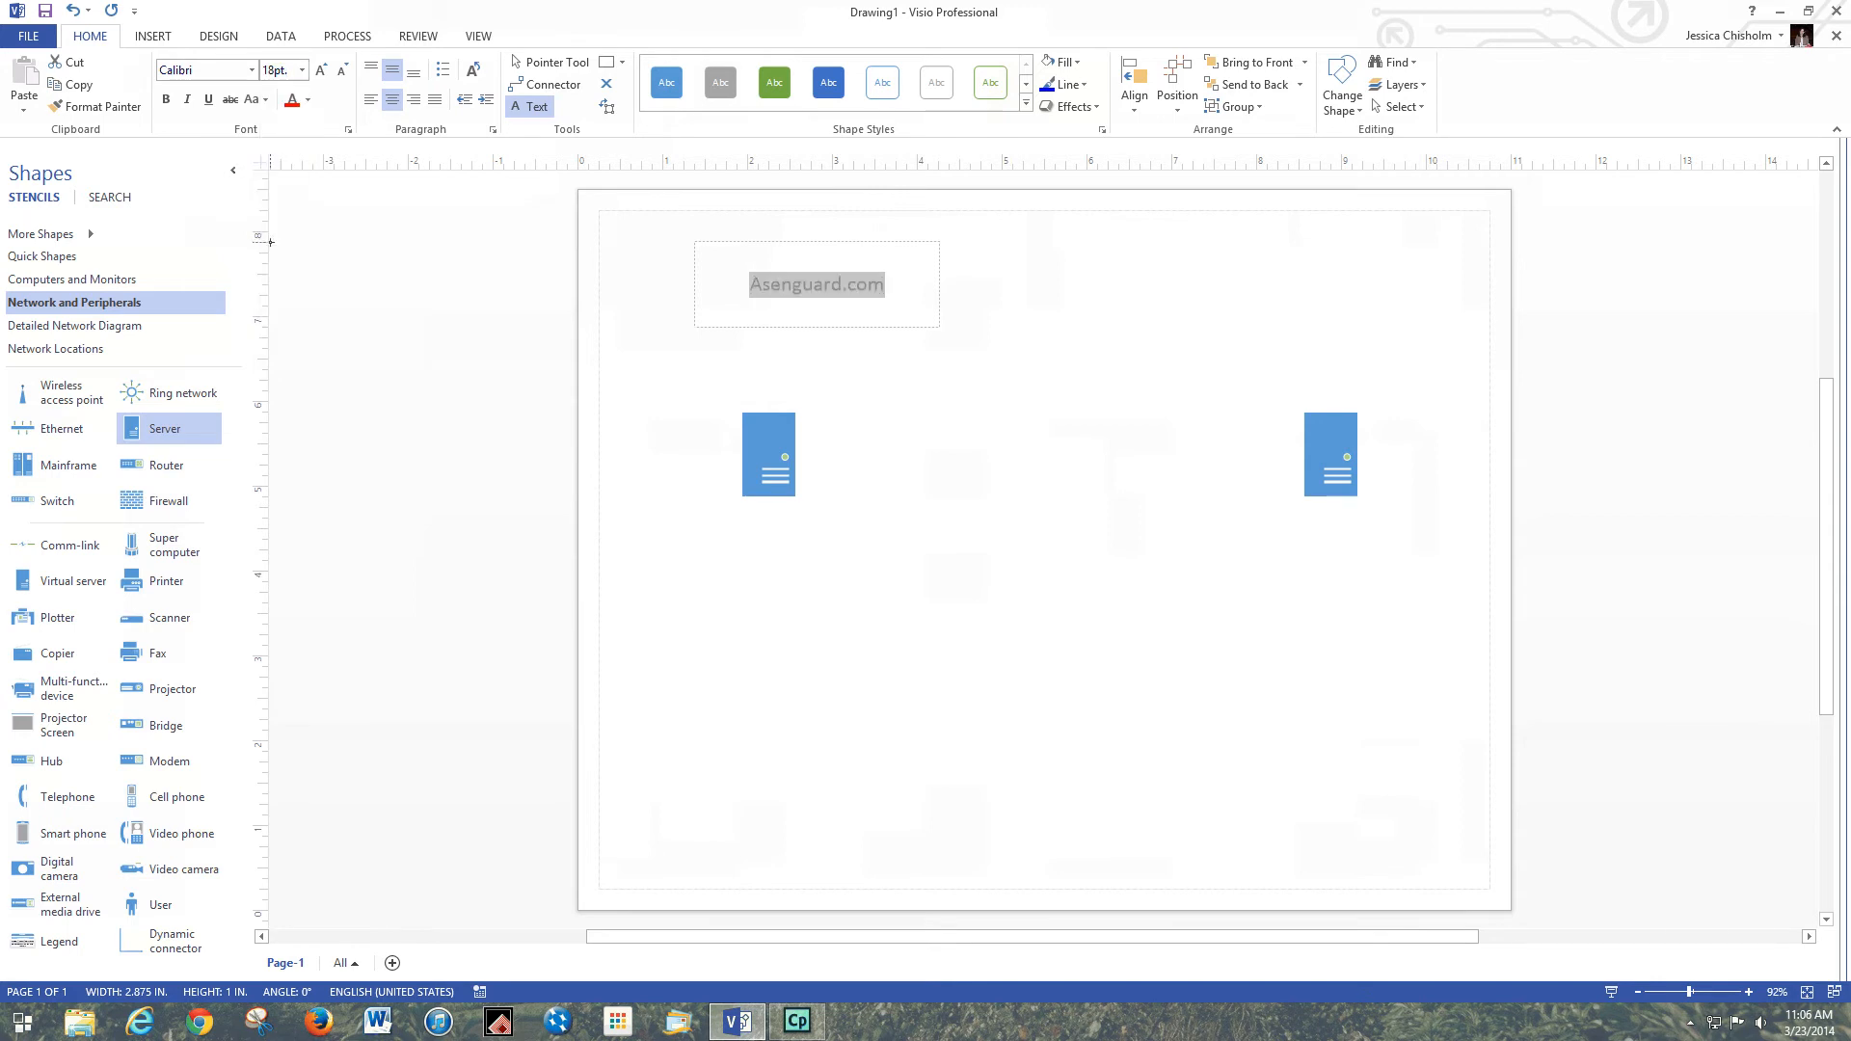
left_click(1013, 285)
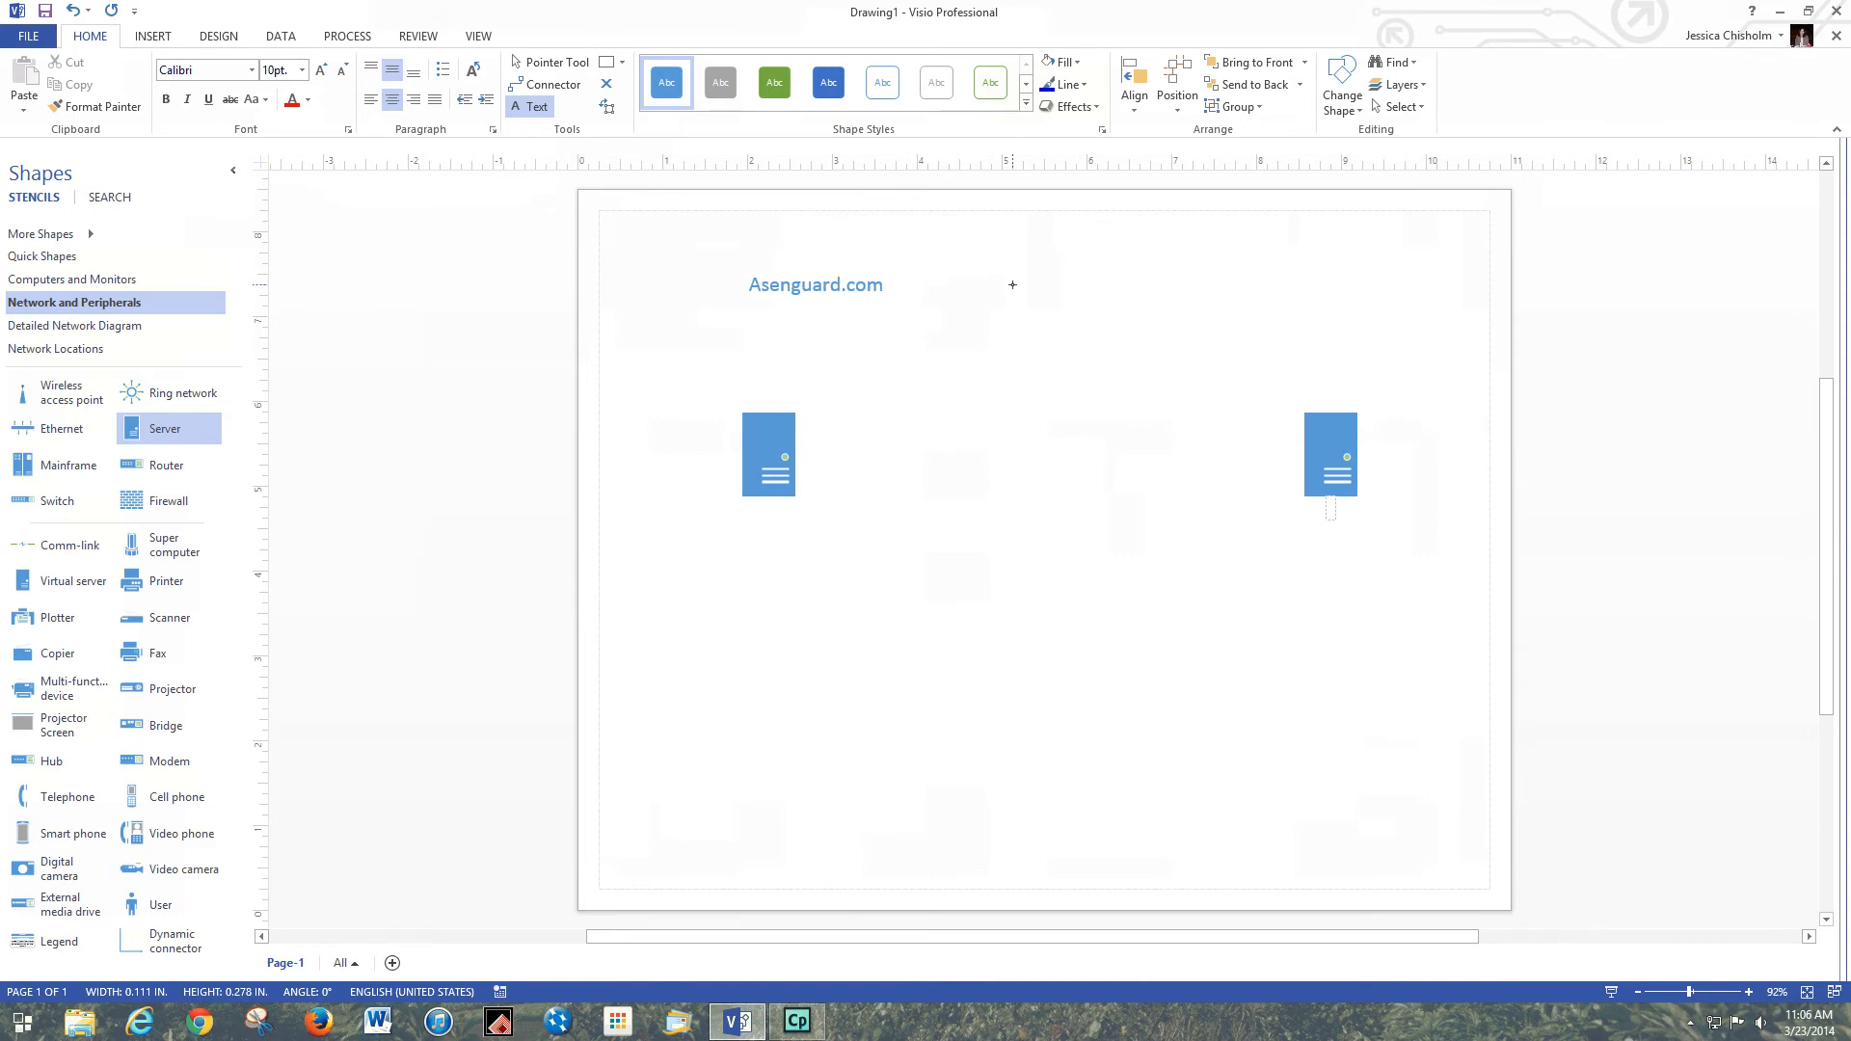
Step: Place a Cloud shape from the Network Locations stencil midway between the two servers and slightly above them
left_click(60, 349)
left_click_drag(135, 392, 1051, 367)
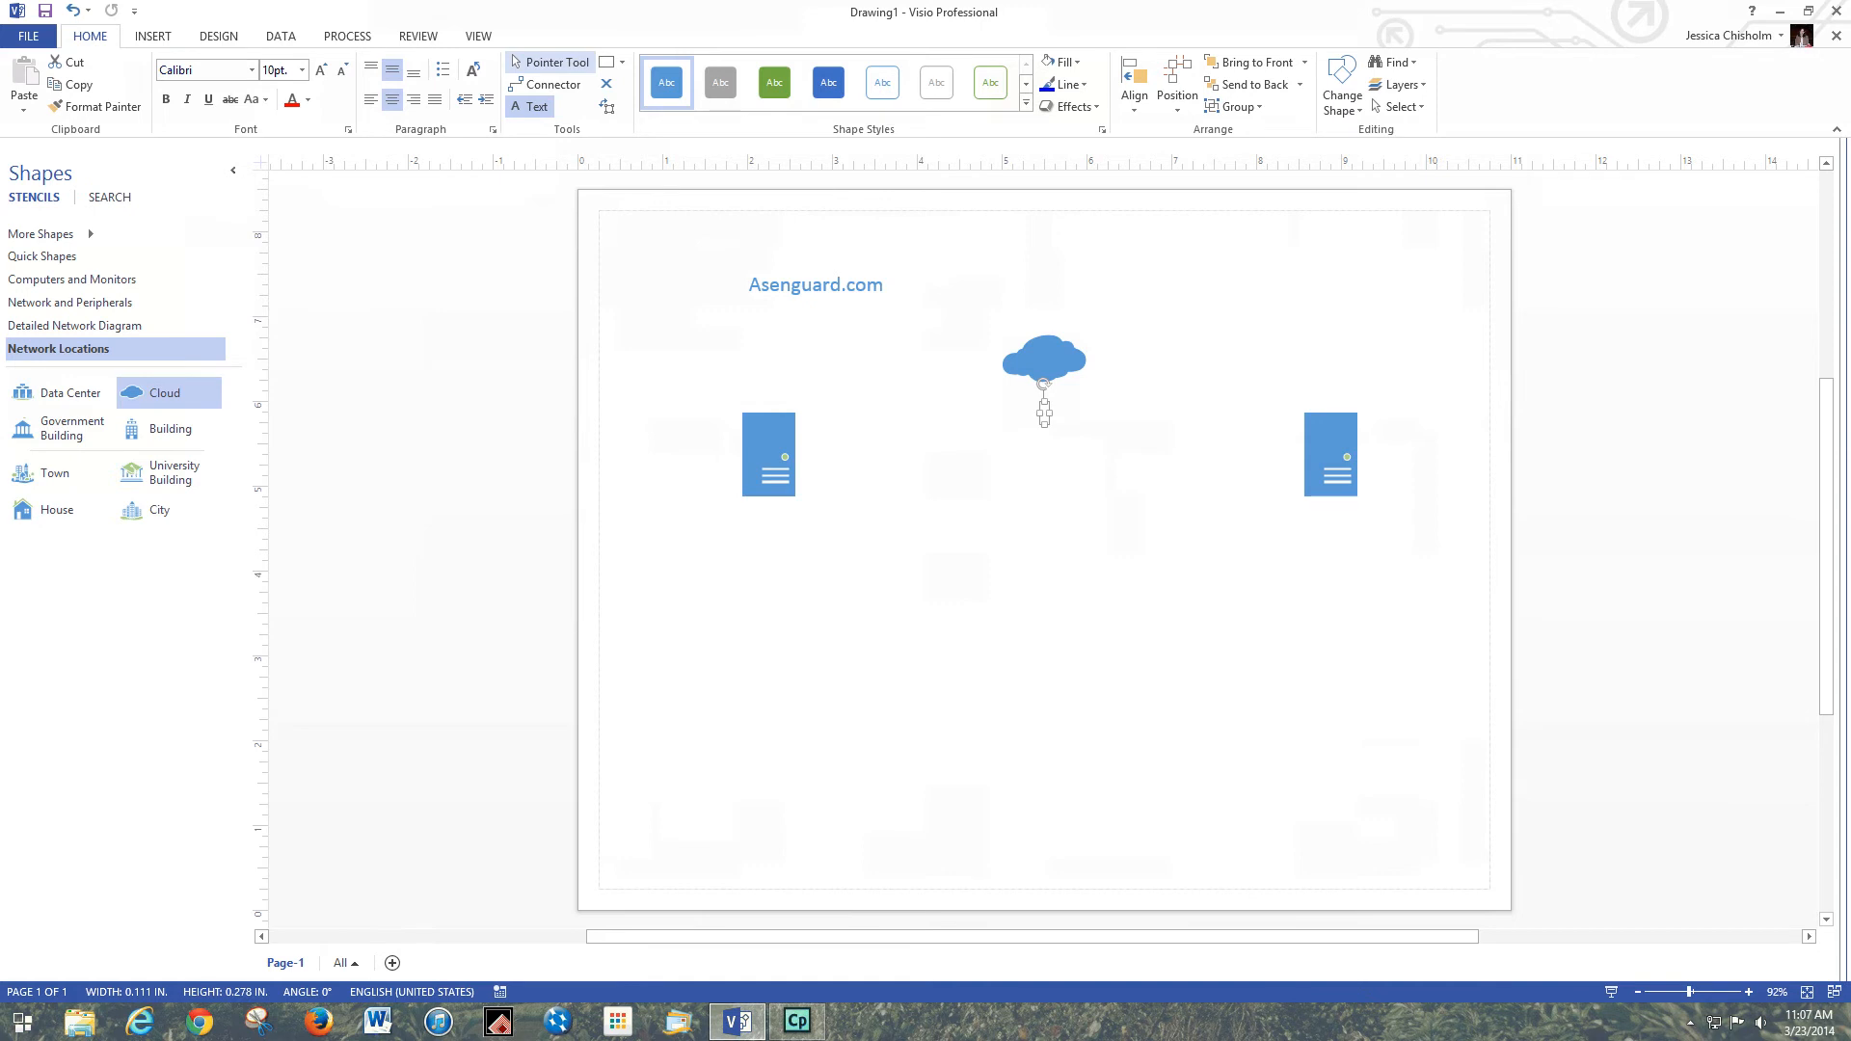
left_click(548, 62)
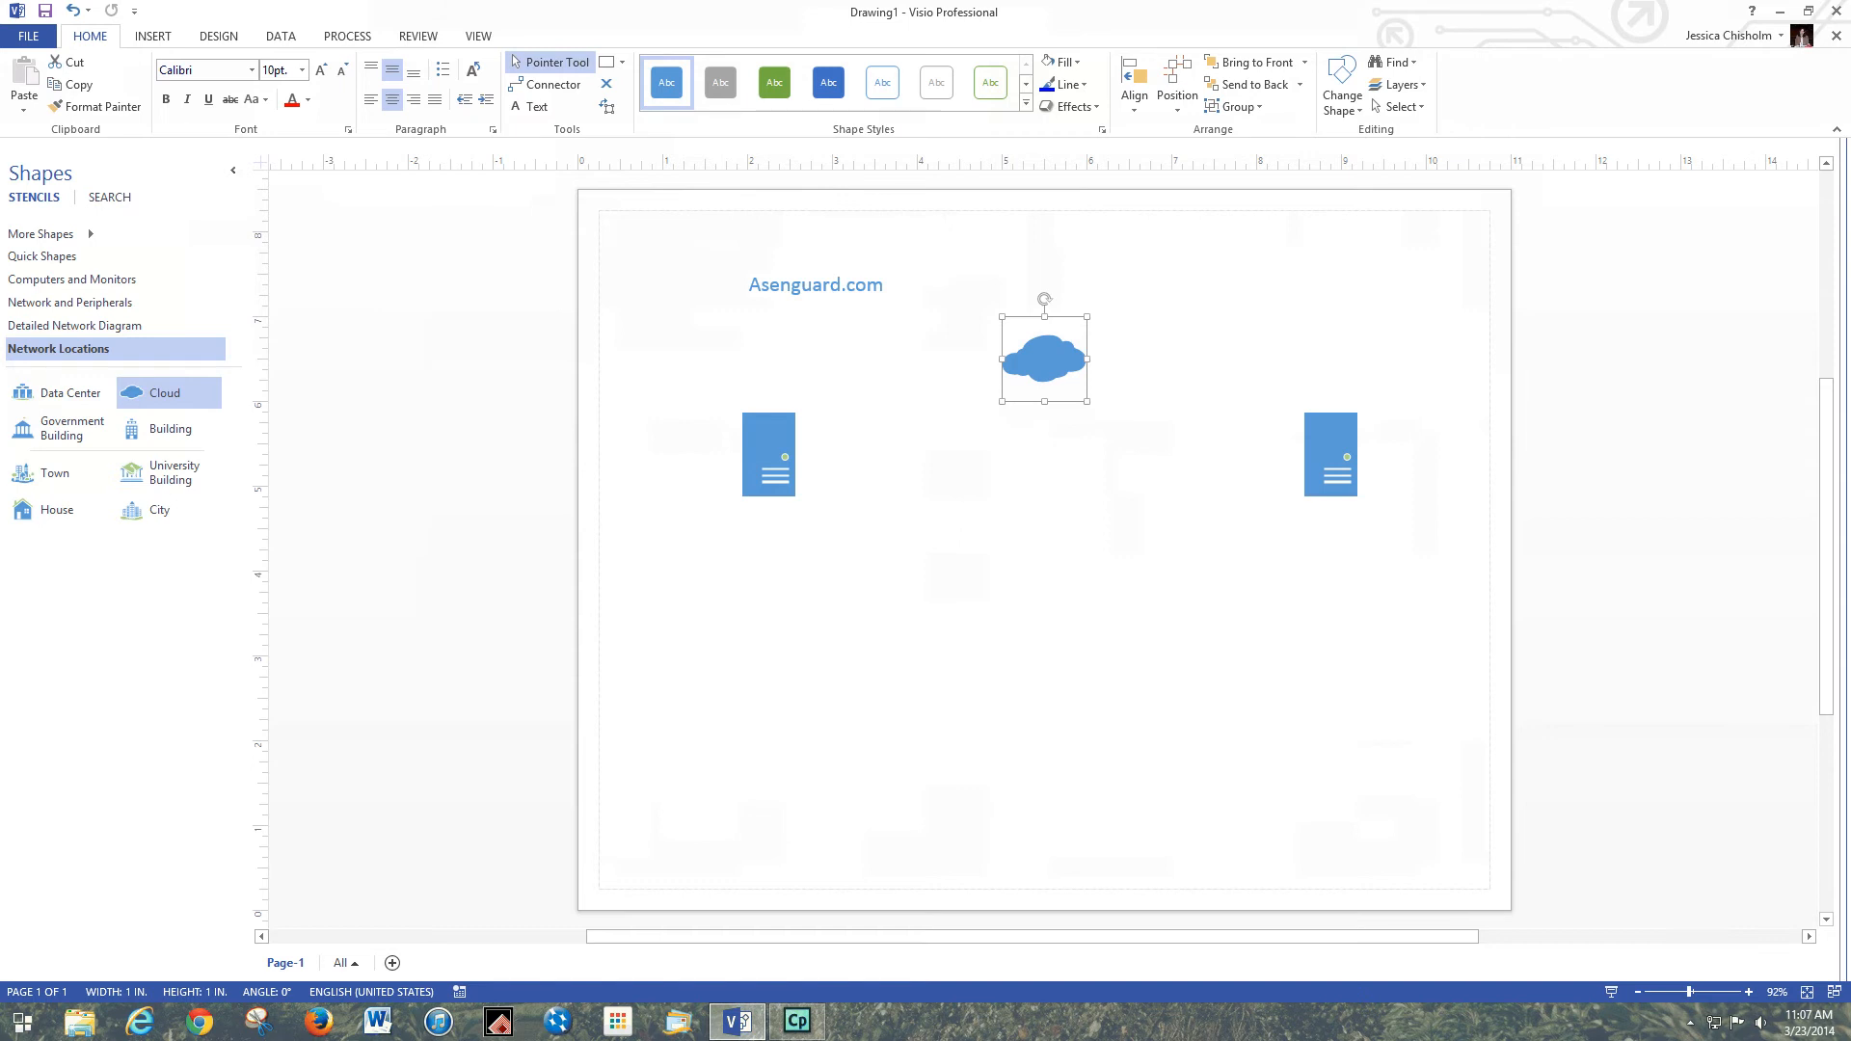
Step: Add a text box about 1.25 by 0.75 in beside the left server with the lines "Thor" and "IP: 192.168.3.10"
left_click(532, 106)
left_click_drag(631, 422, 737, 487)
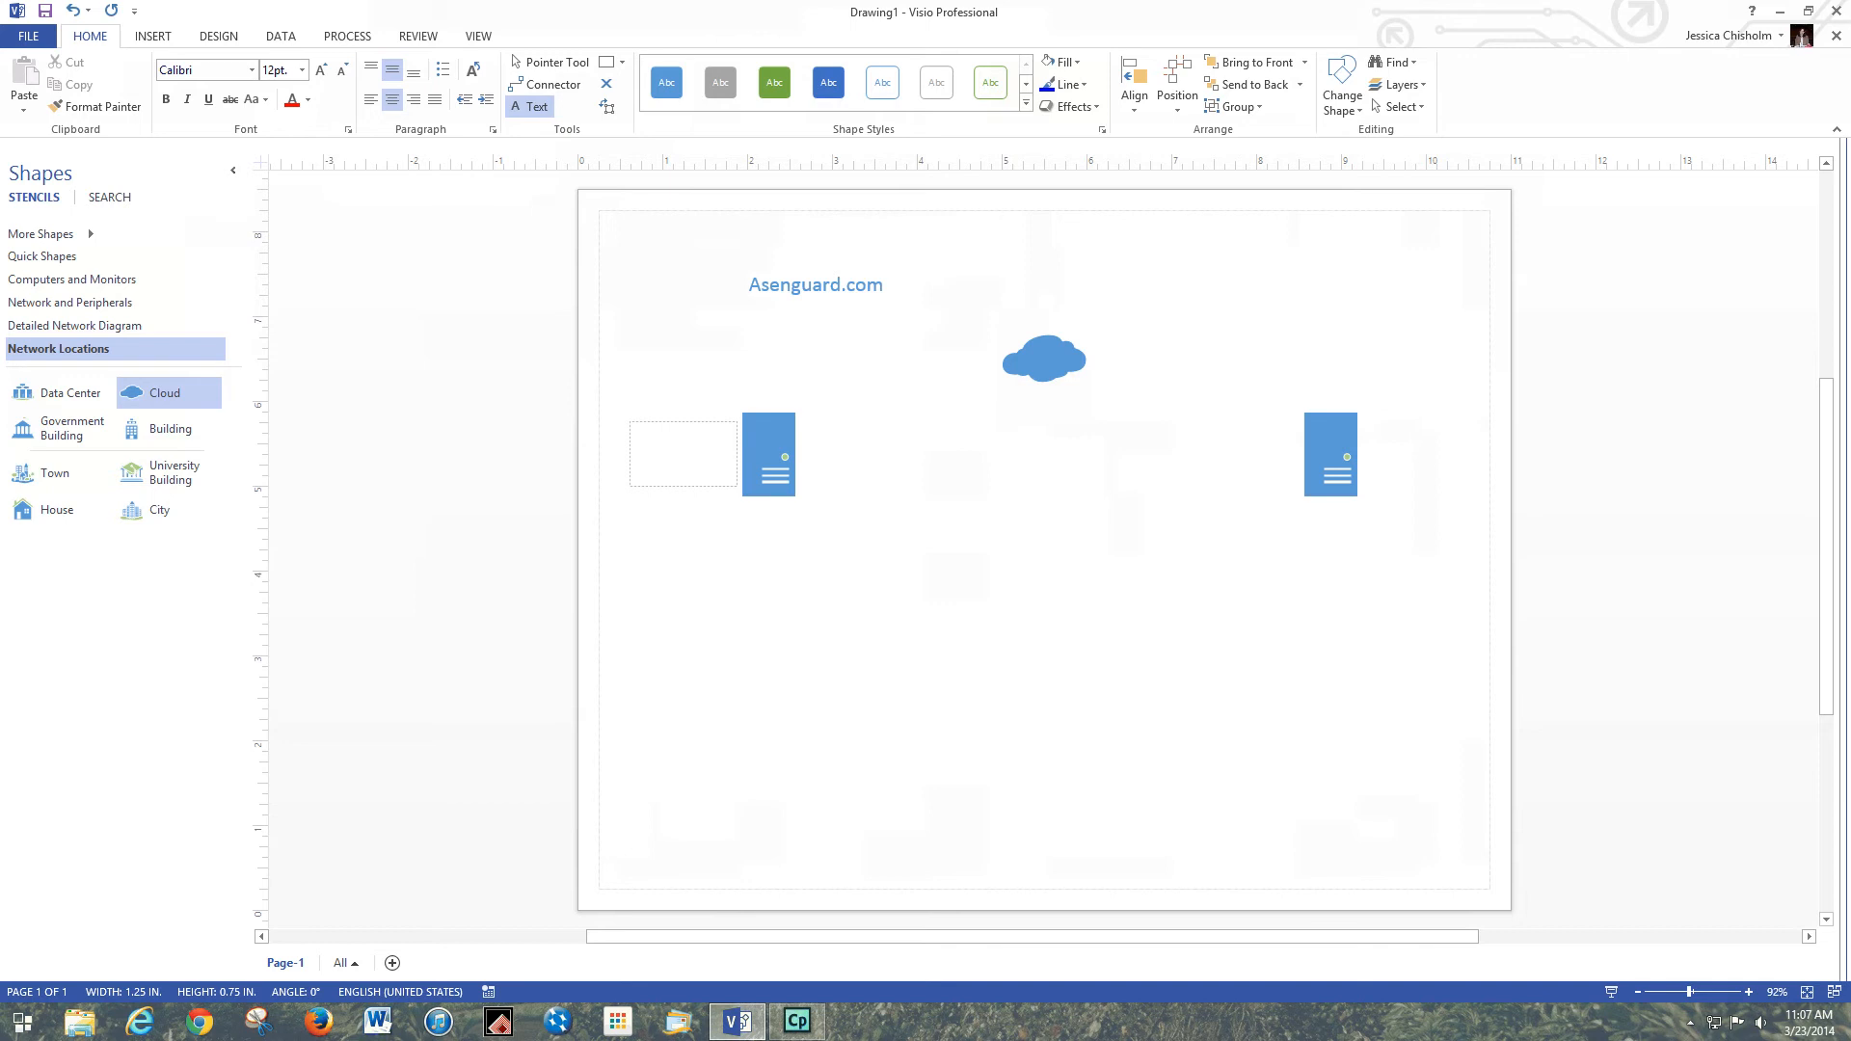
type("Thor")
key("Return")
type("IP: 192.168.3.10")
Step: Add the lines "SM: 255.255.255.0" and "Active Directory DC" to the Thor server label
key("Return")
type("sM:")
key("BackSpace")
key("BackSpace")
key("BackSpace")
key("BackSpace")
type("S")
key("BackSpace")
key("Return")
type("SM: 255.255.255.0")
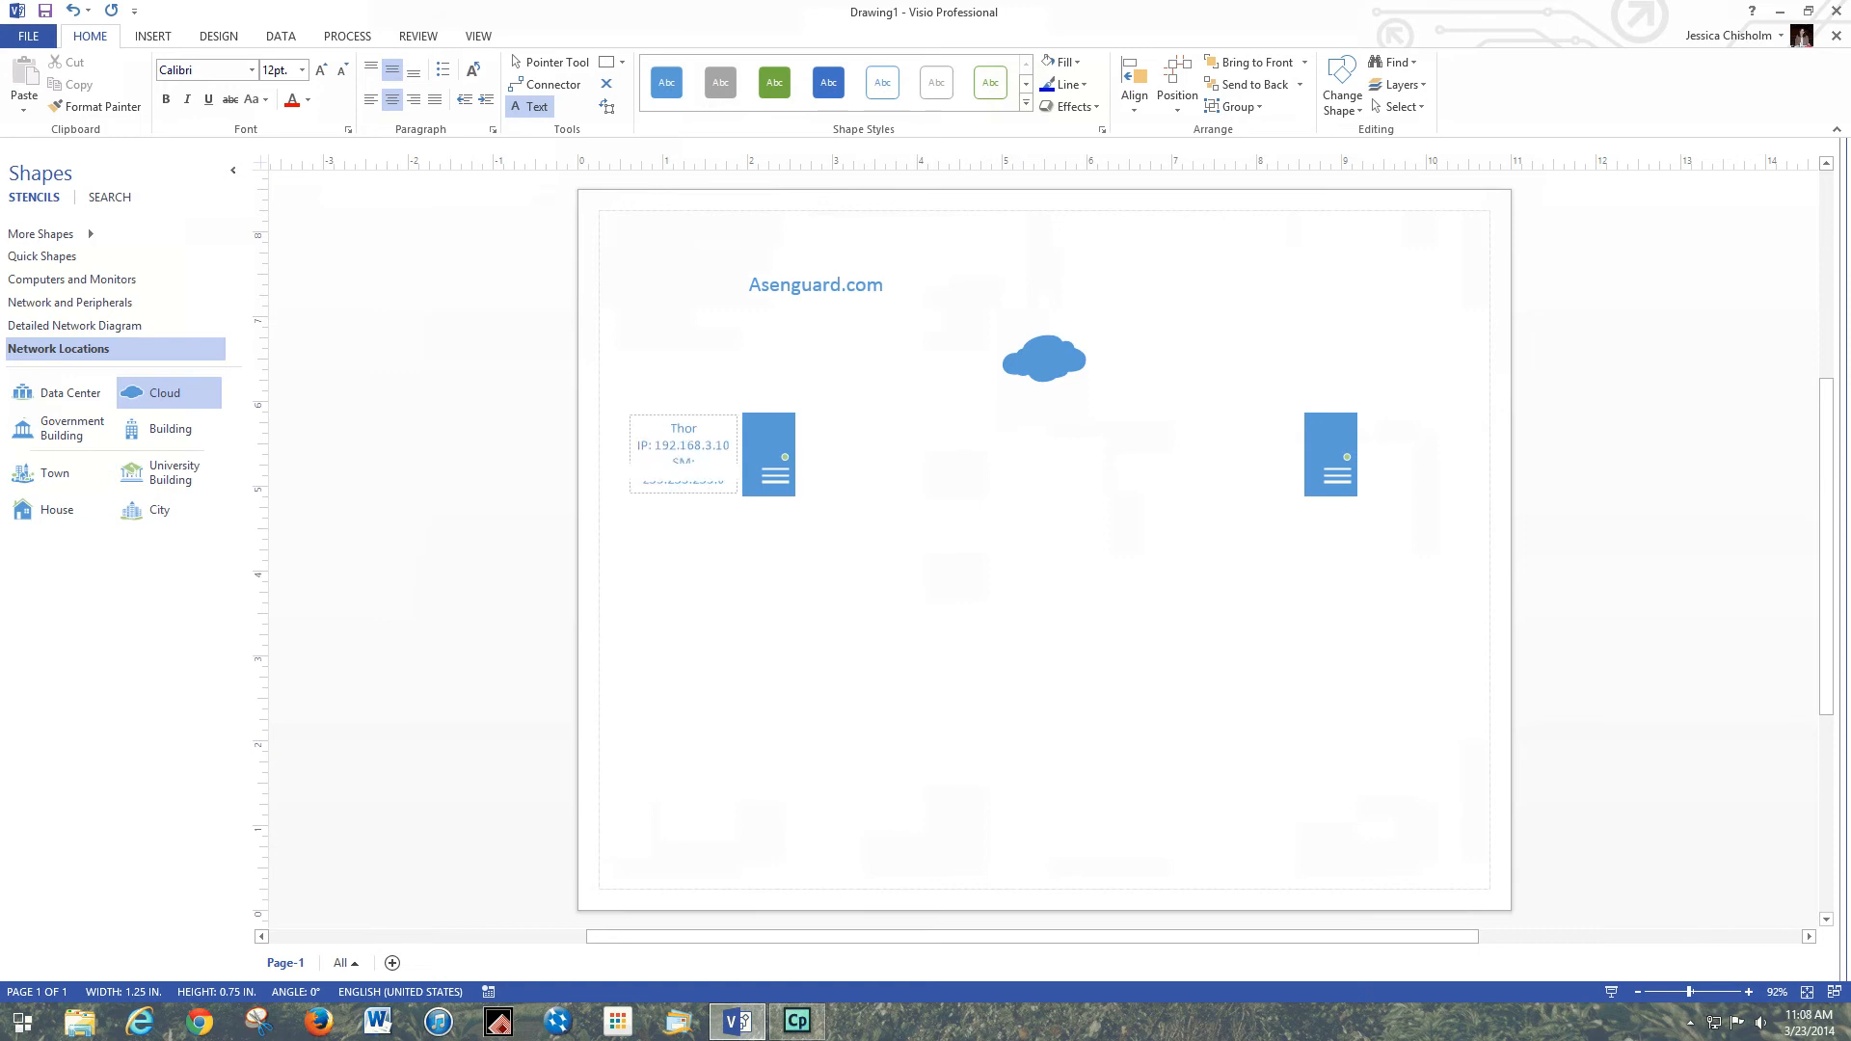
key("Return")
type("Active Directory DC")
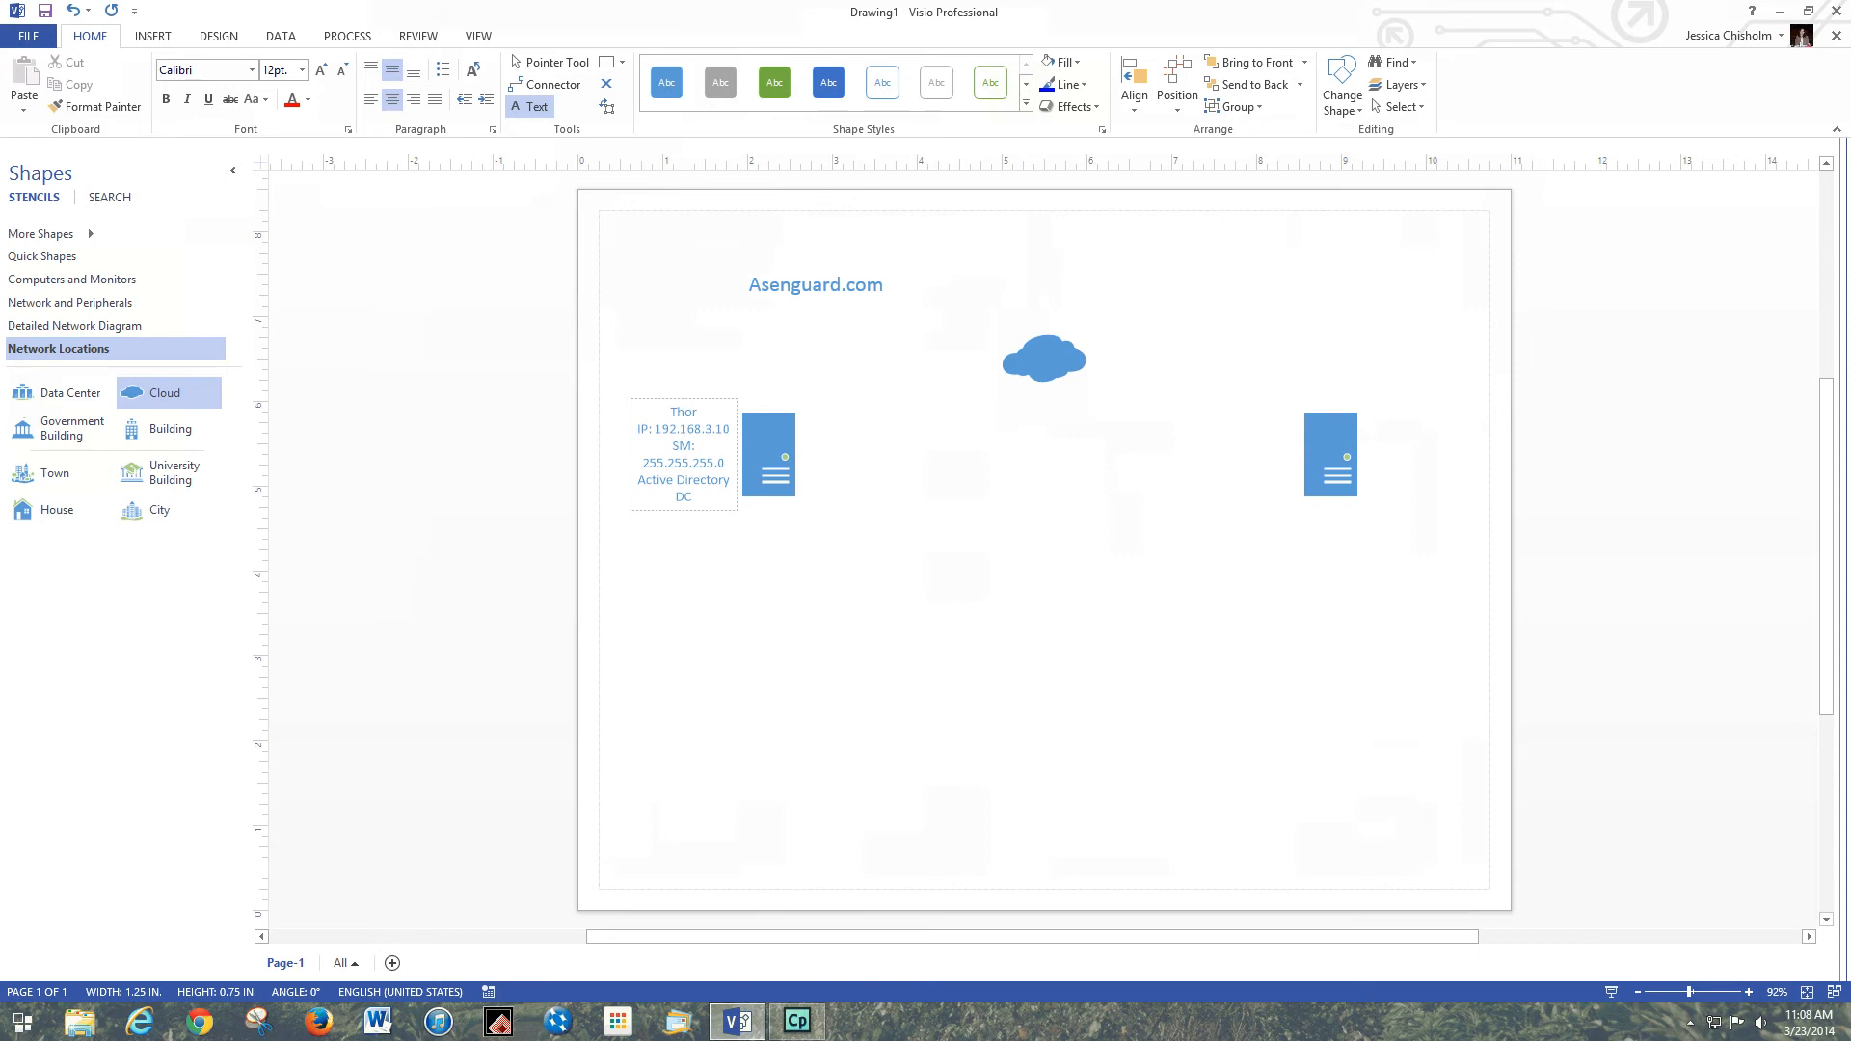
Step: Widen the Thor label away from the server so that each entry fits on a single line
key("ctrl+1")
left_click_drag(600, 450, 597, 450)
key("Escape")
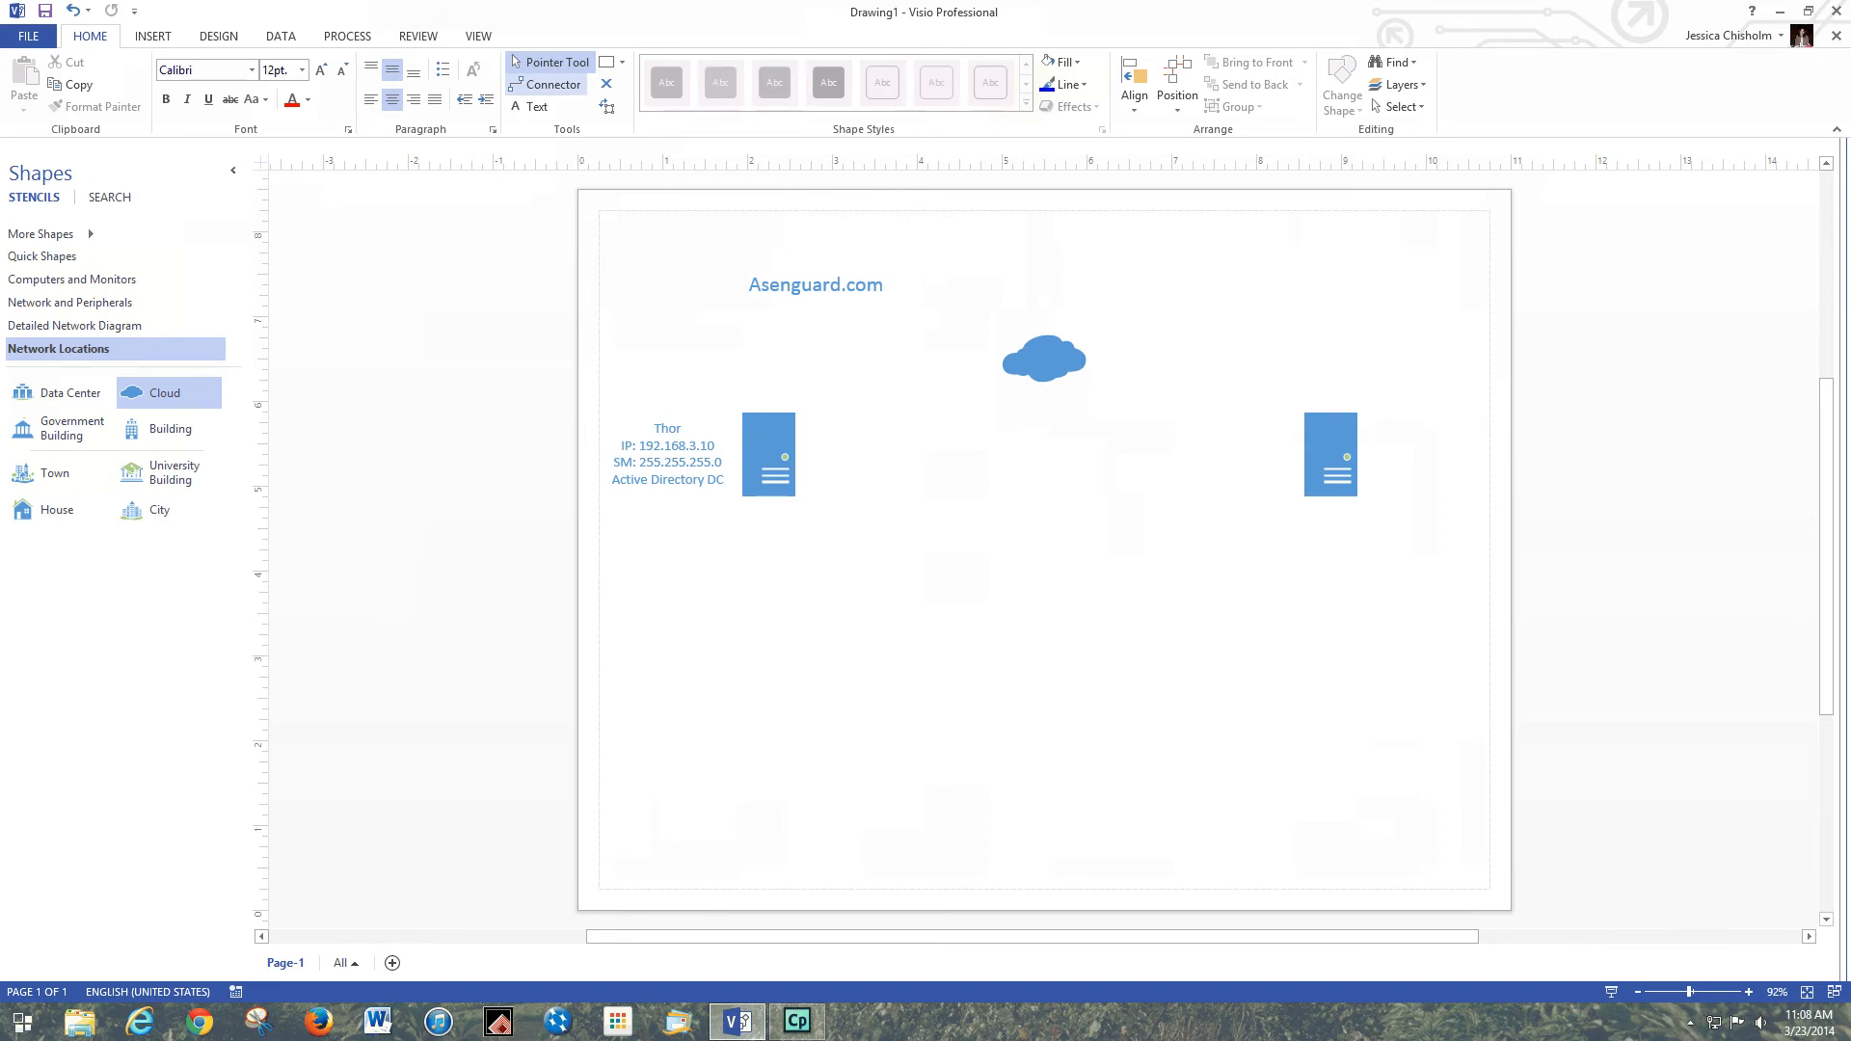
Step: Try to link both servers to the cloud with connectors, ending the right server's connector at the cloud's centre
key("ctrl+3")
left_click_drag(982, 349, 1010, 366)
left_click_drag(1164, 394, 1053, 373)
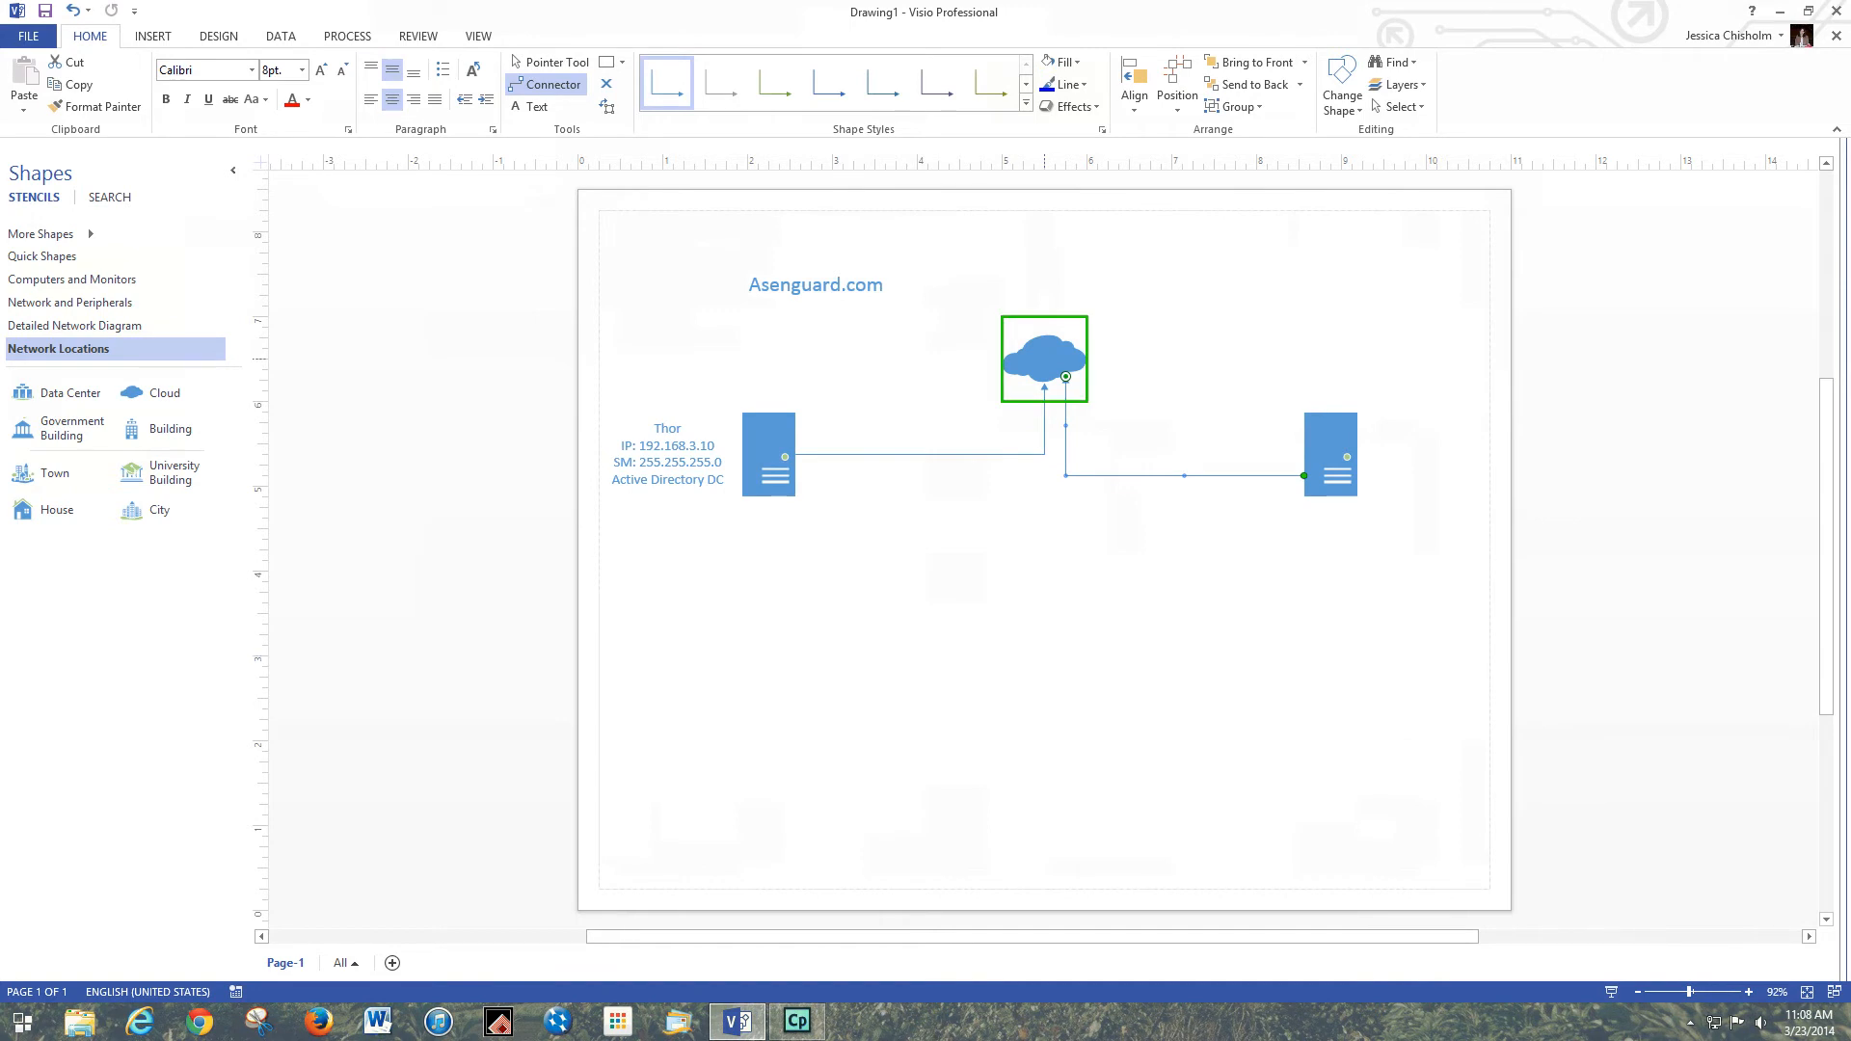
key("ctrl+1")
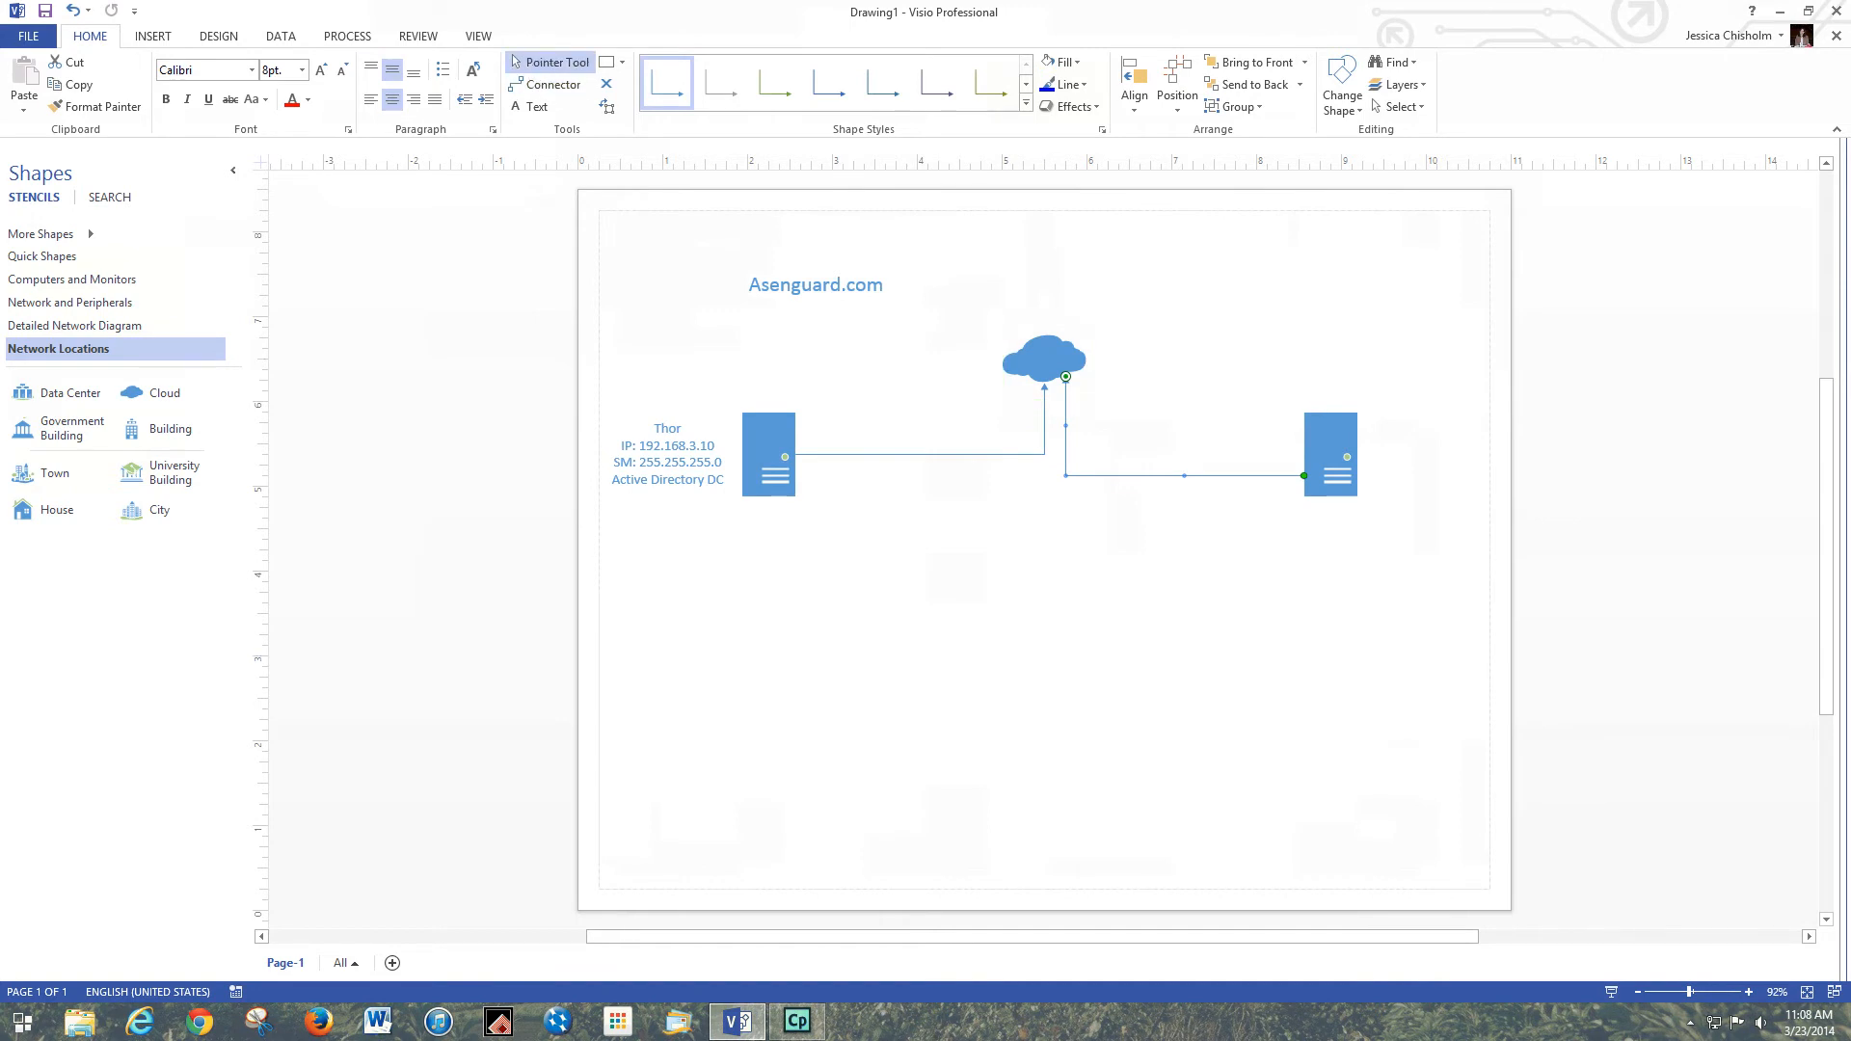
left_click_drag(1044, 359, 1044, 358)
left_click(1026, 103)
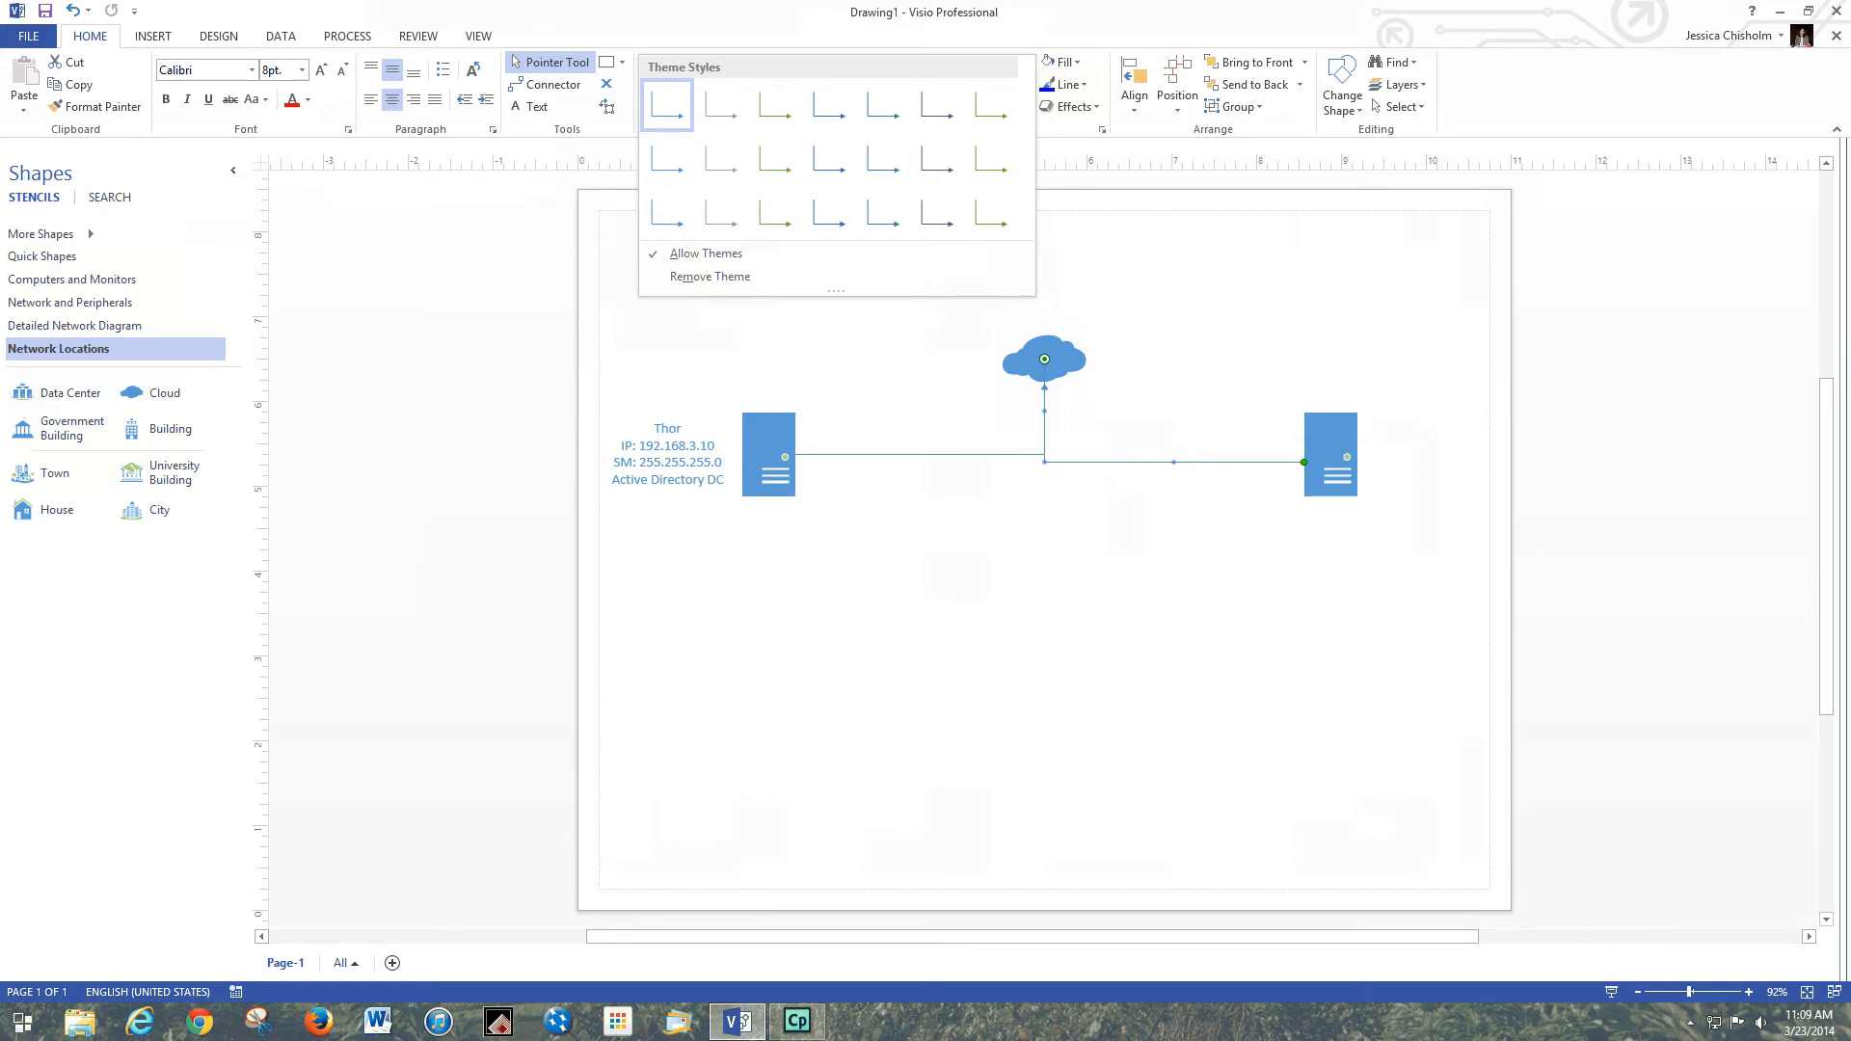
key("Escape")
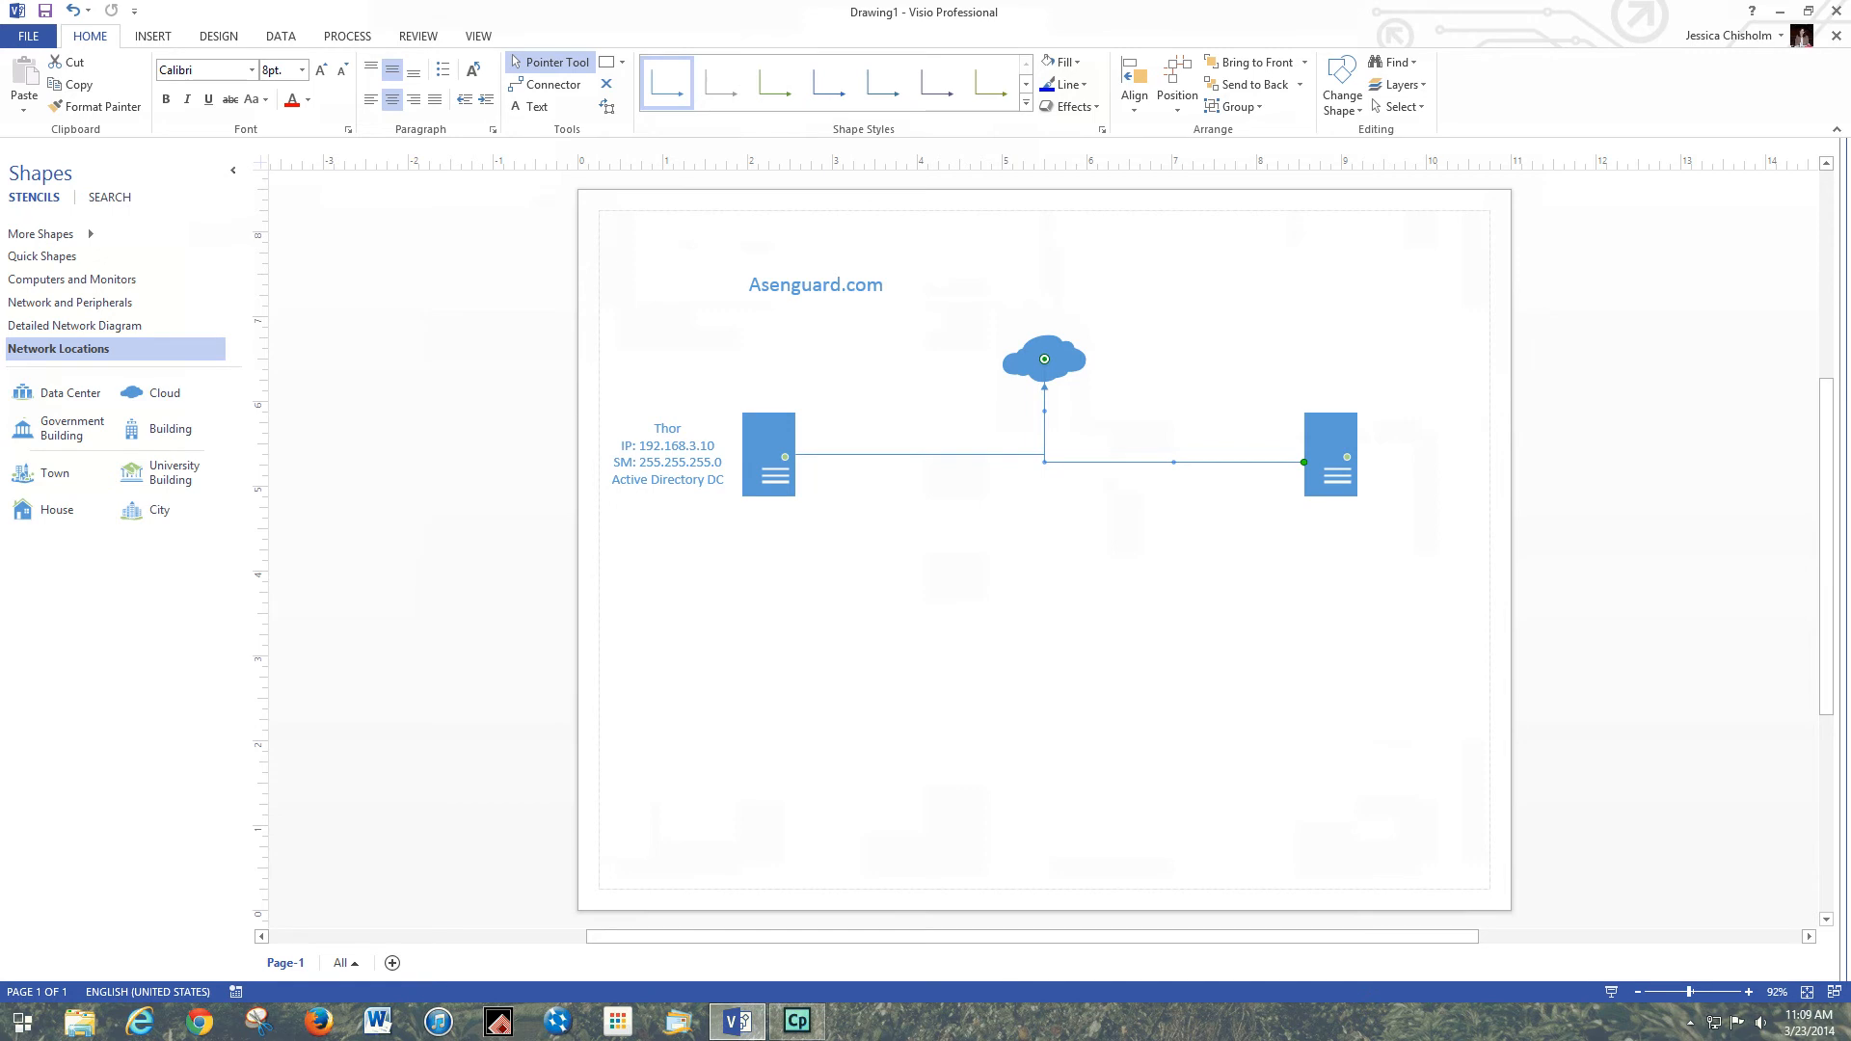
key("Escape")
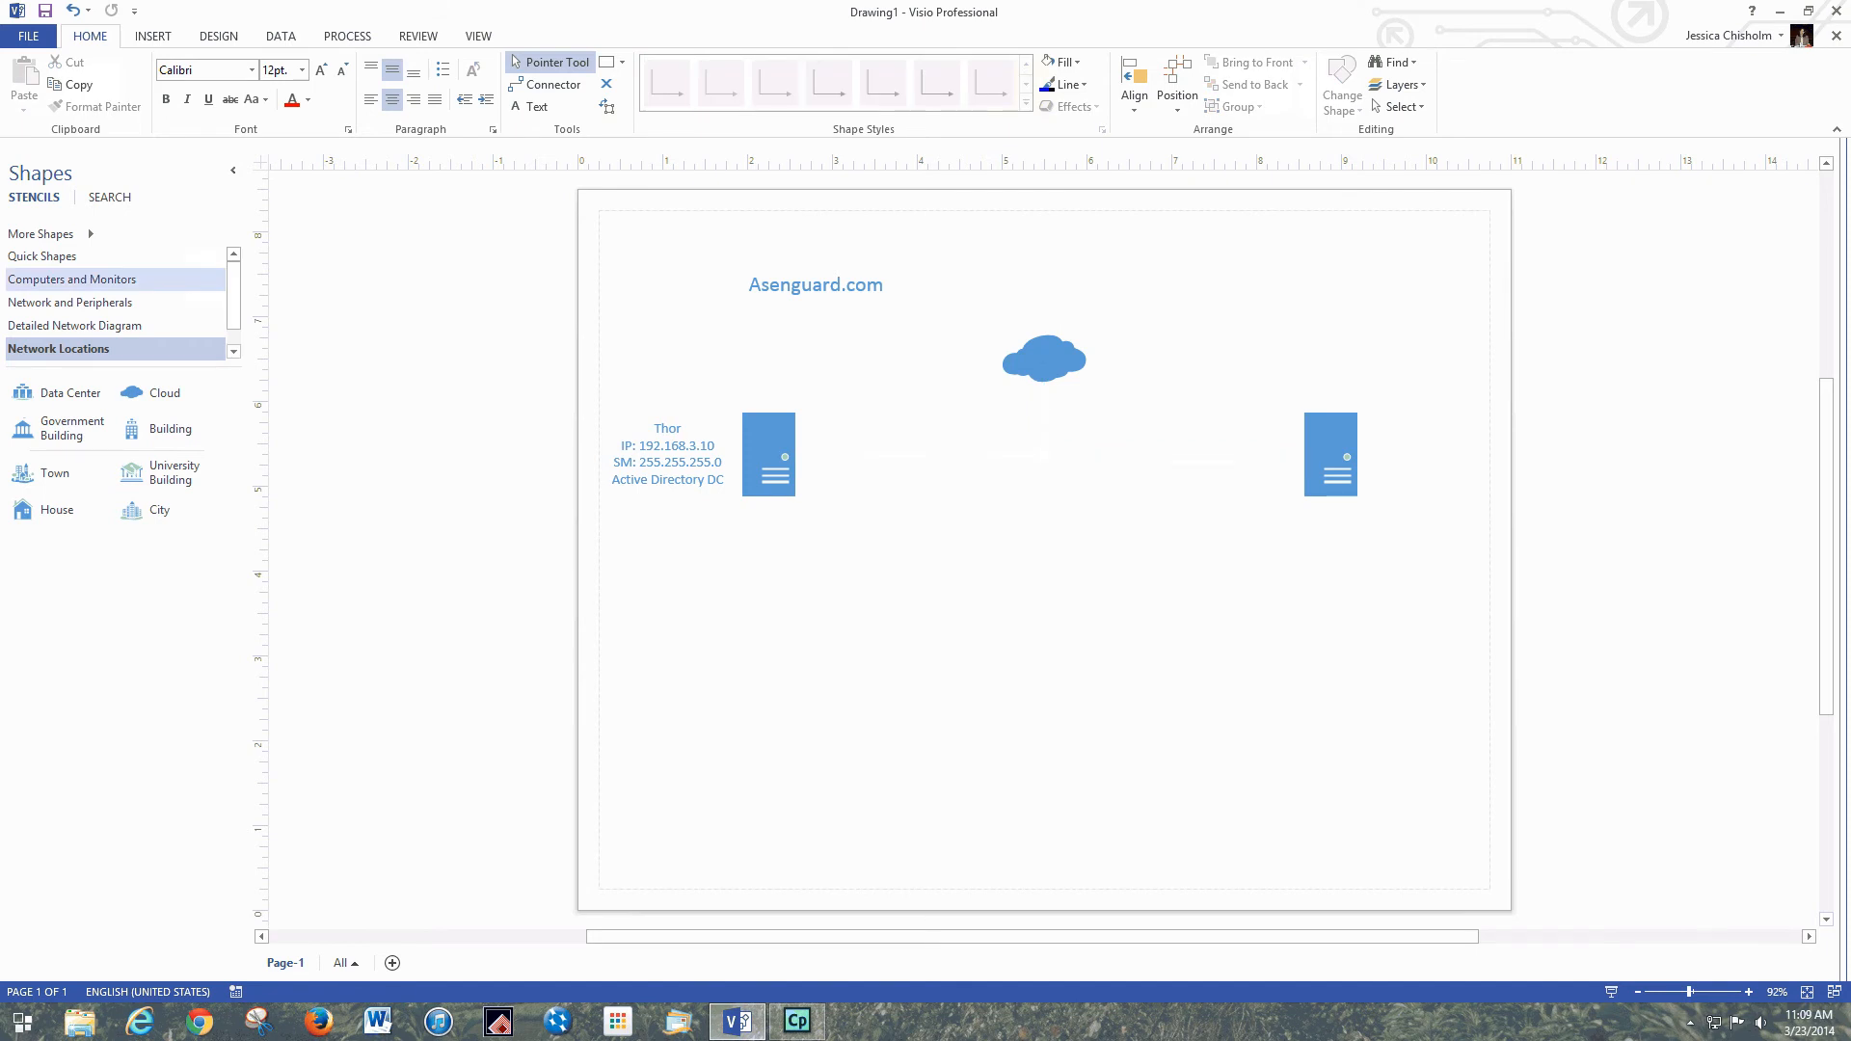
Step: Place a Router from the Network Symbols stencil directly below the cloud, between the two servers
left_click(73, 279)
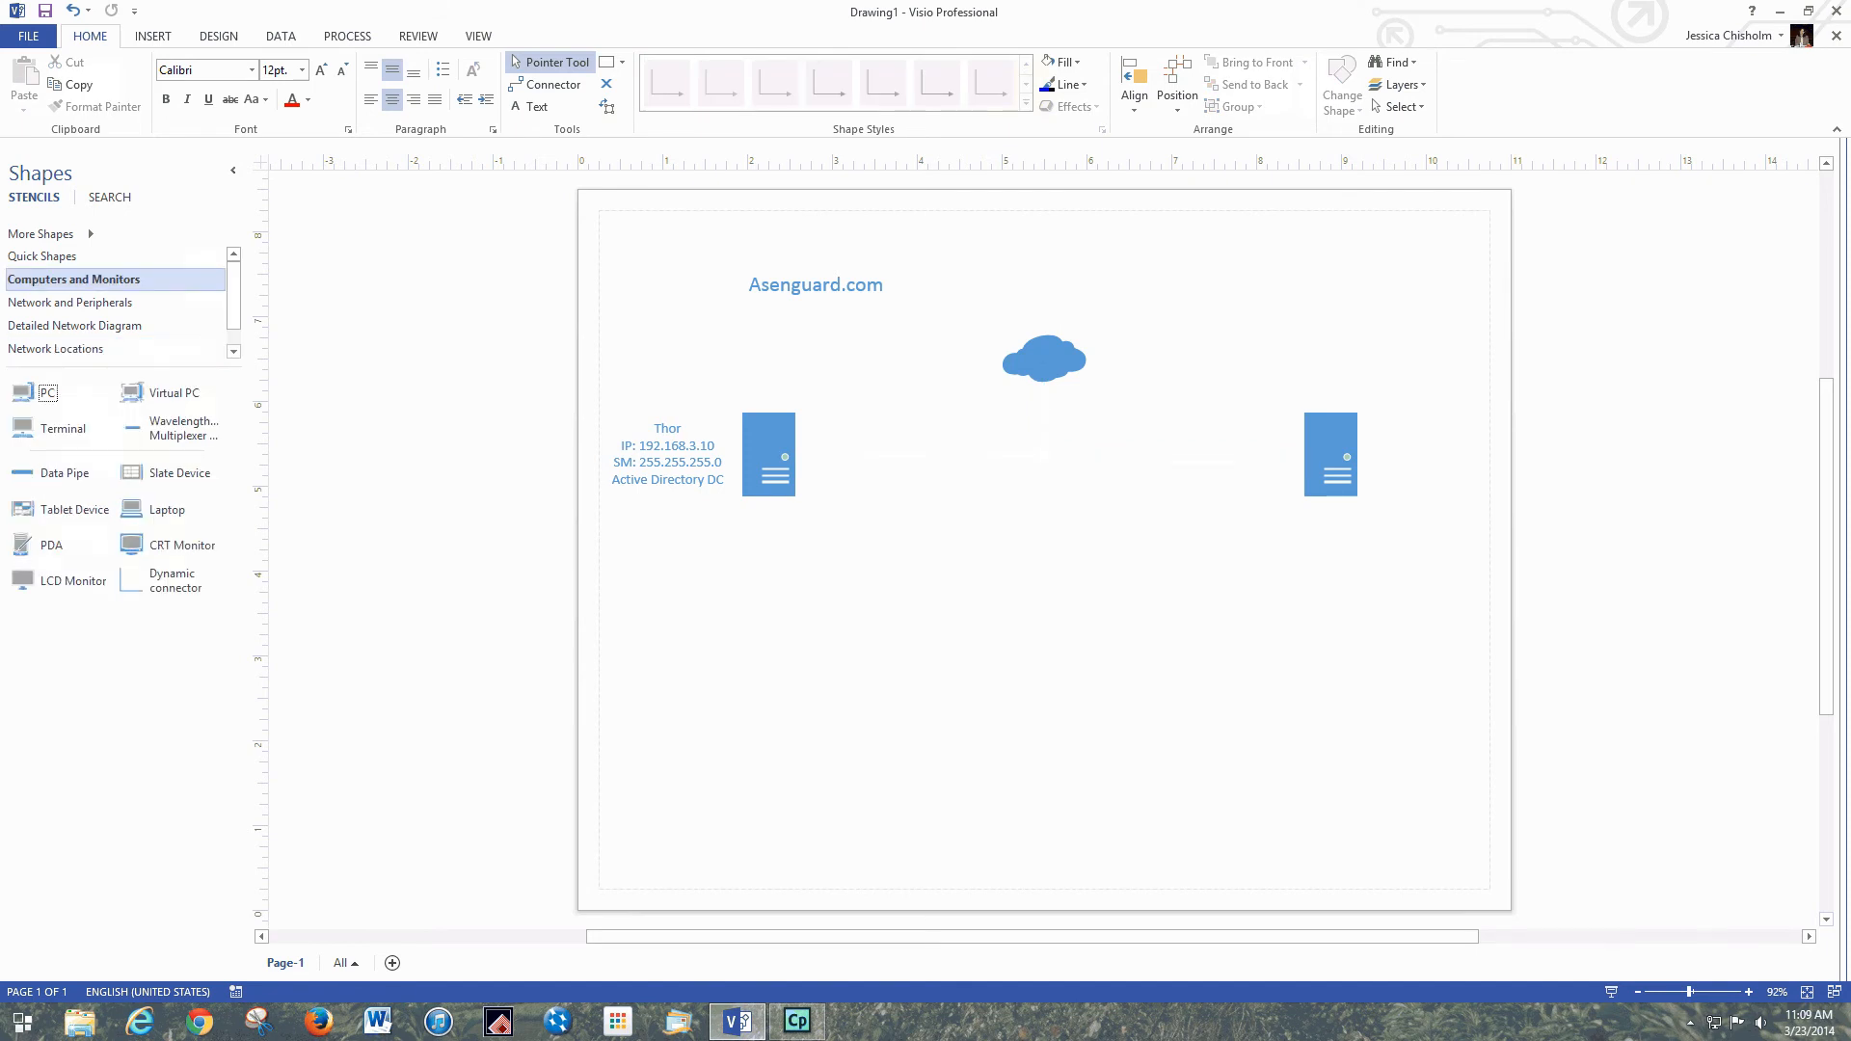
left_click(74, 303)
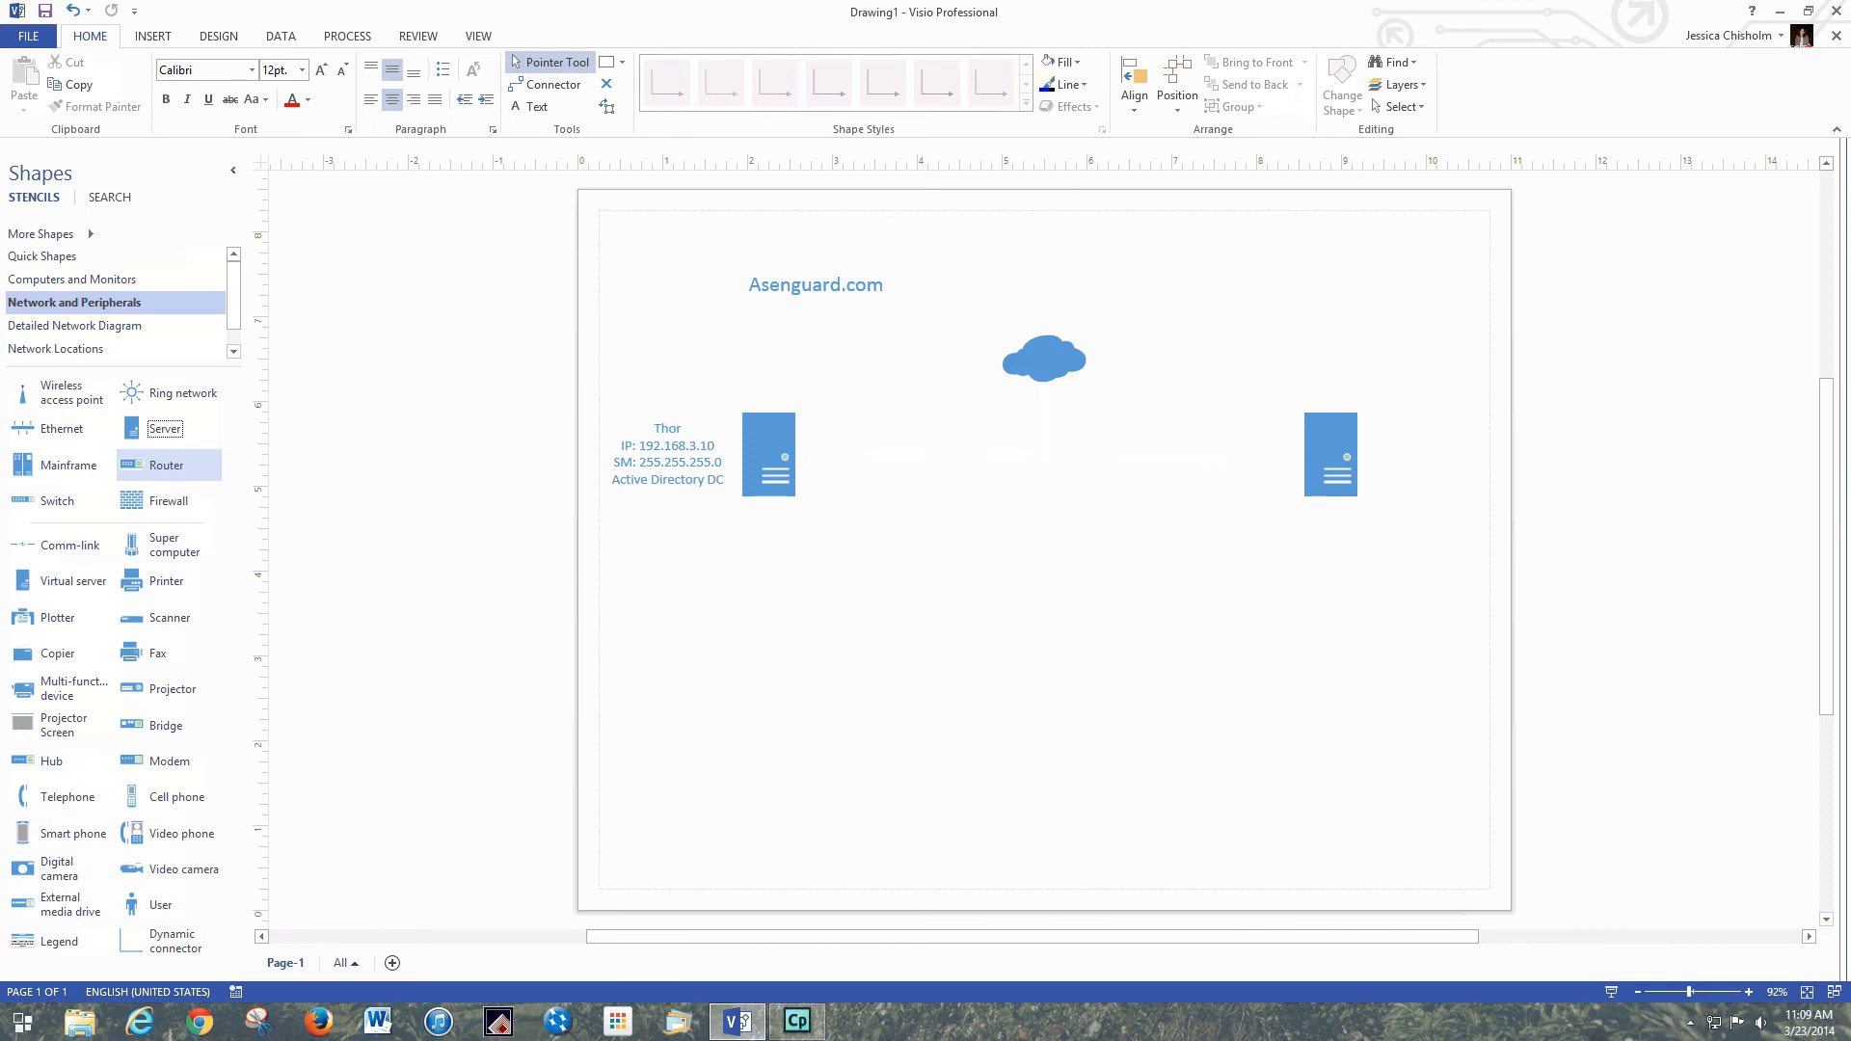
scroll(97, 348, "down", 1)
left_click(96, 348)
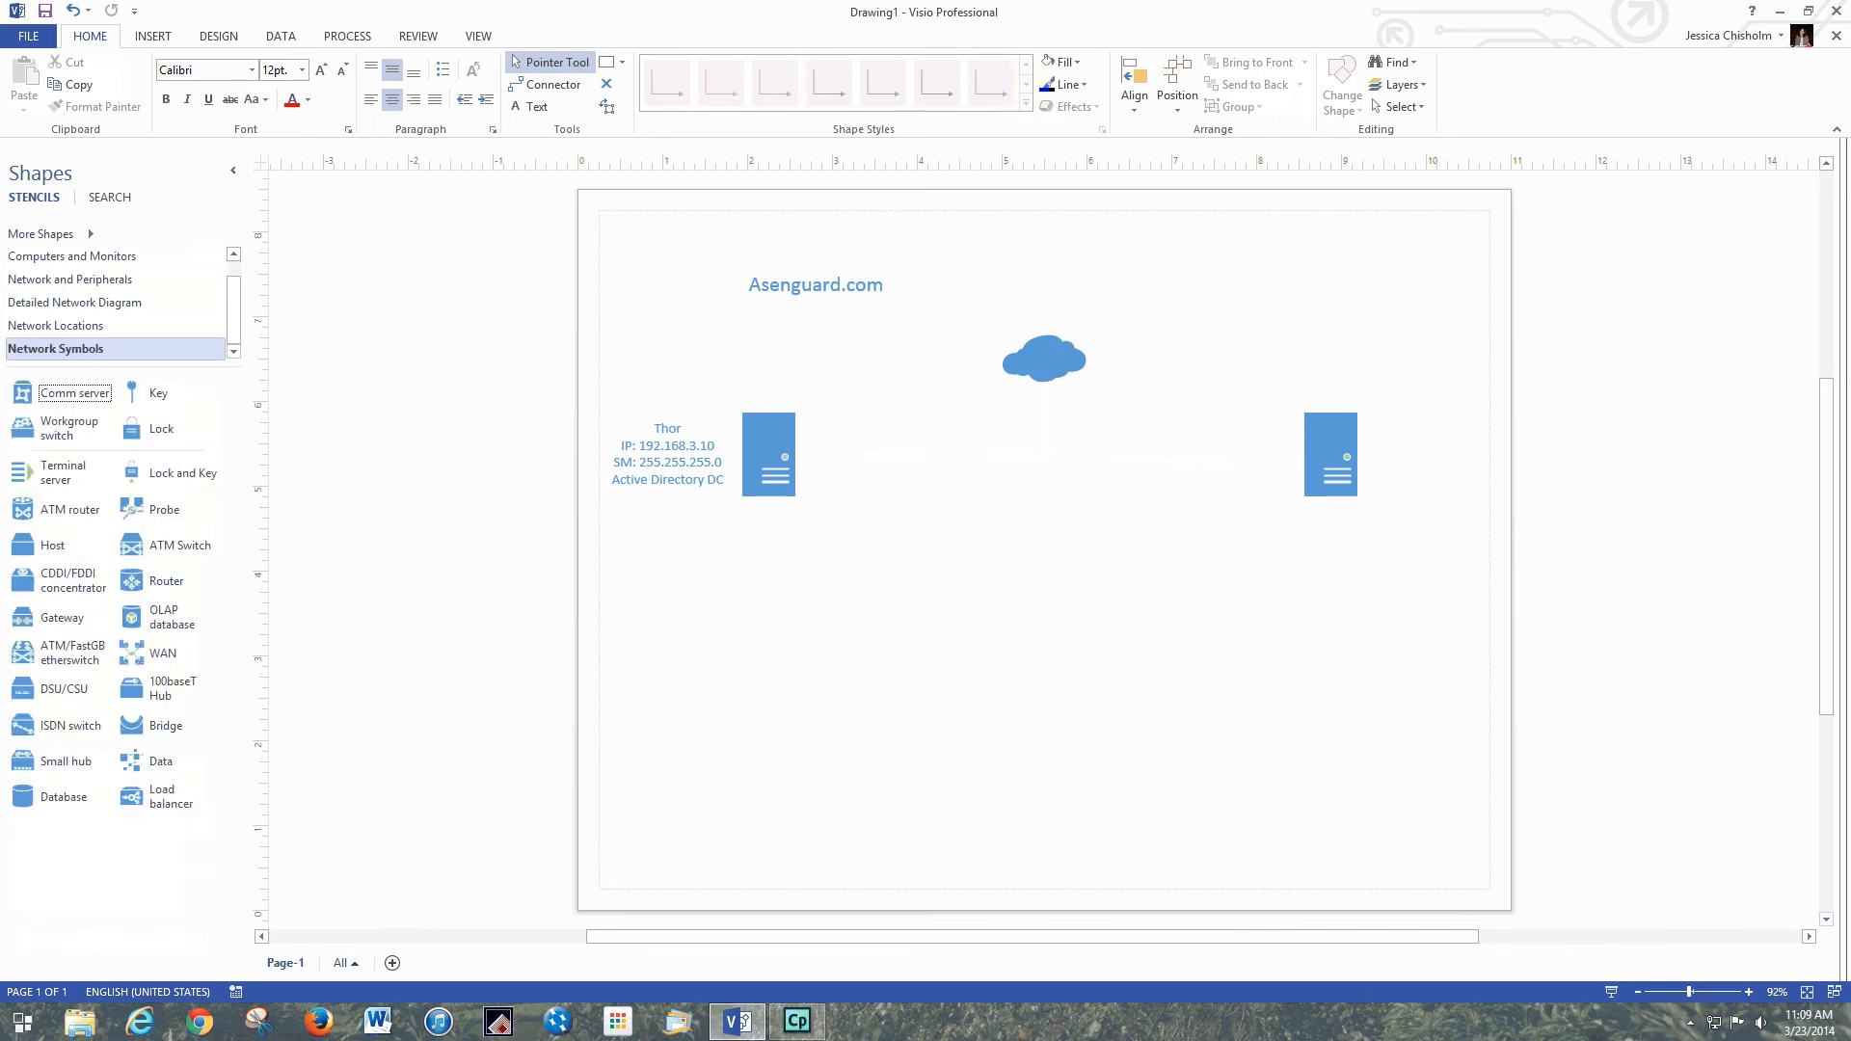
left_click_drag(132, 581, 1072, 428)
left_click(819, 611)
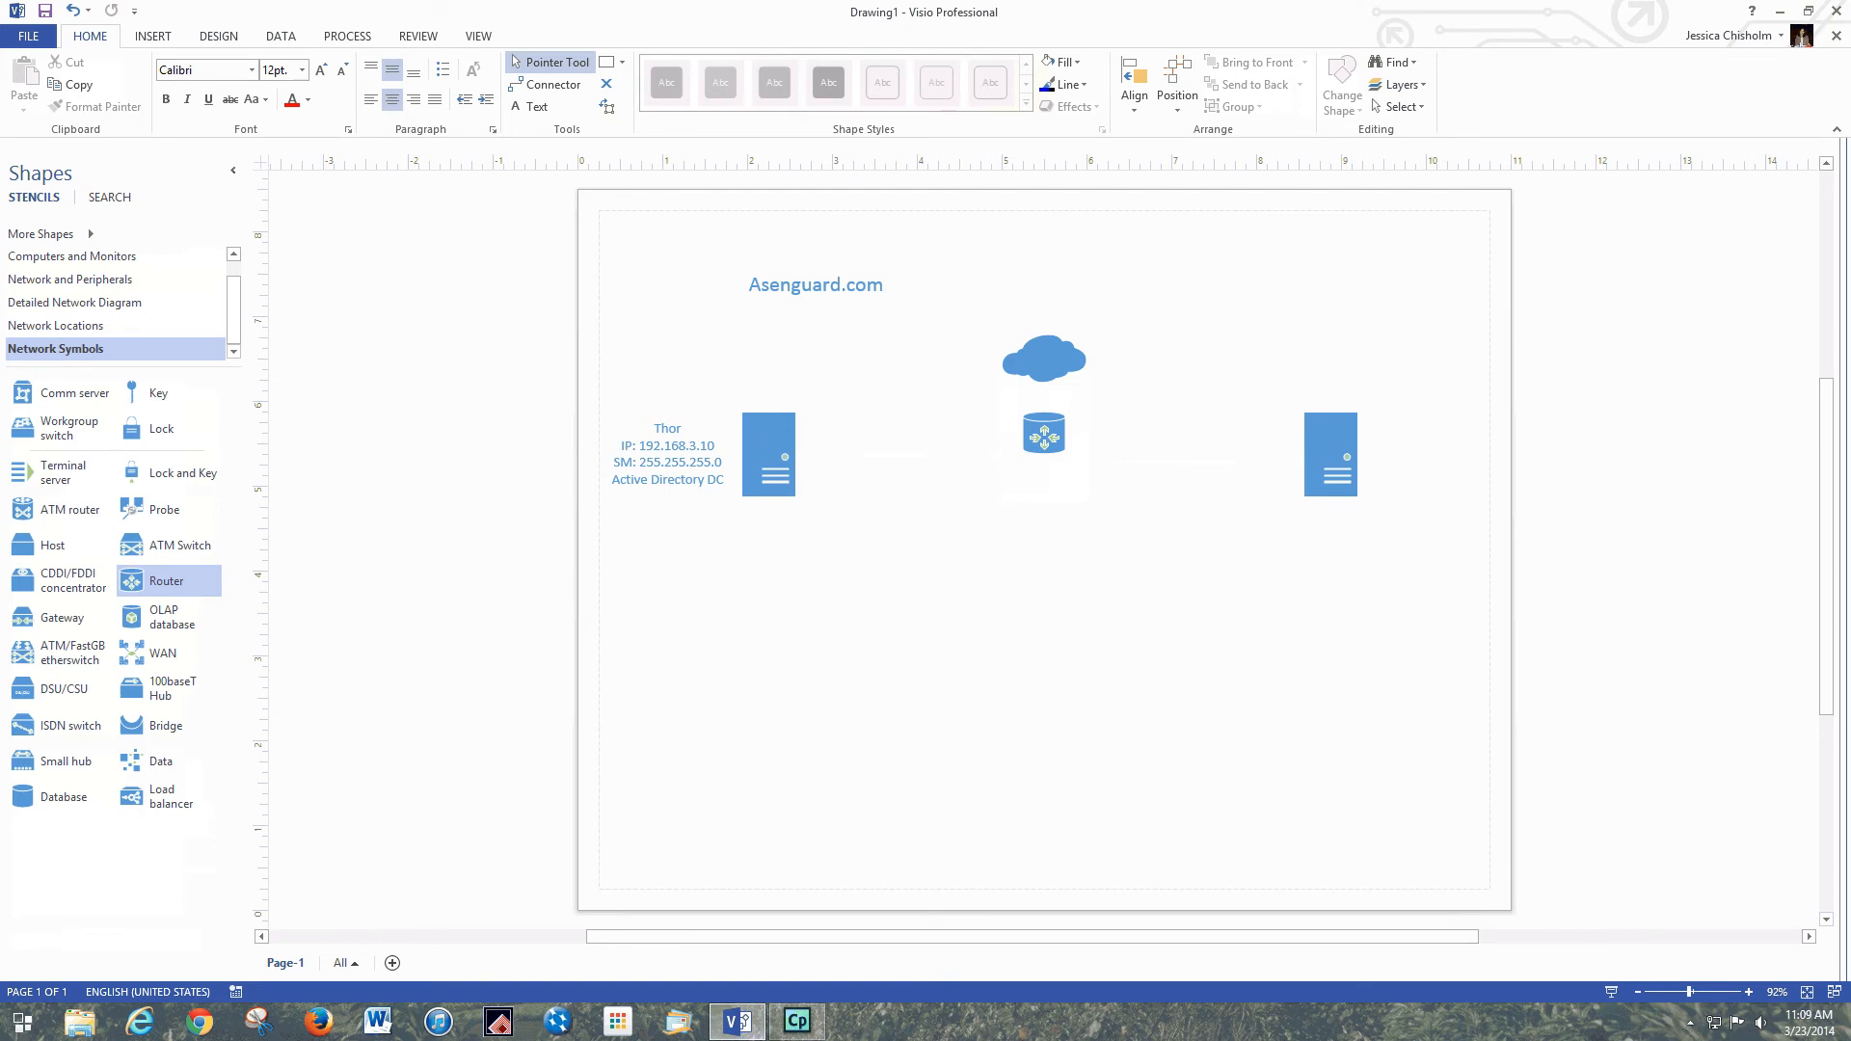
Step: Place an A/B Switch between the left server and the router, and a copy of it between the router and the right server
left_click(80, 303)
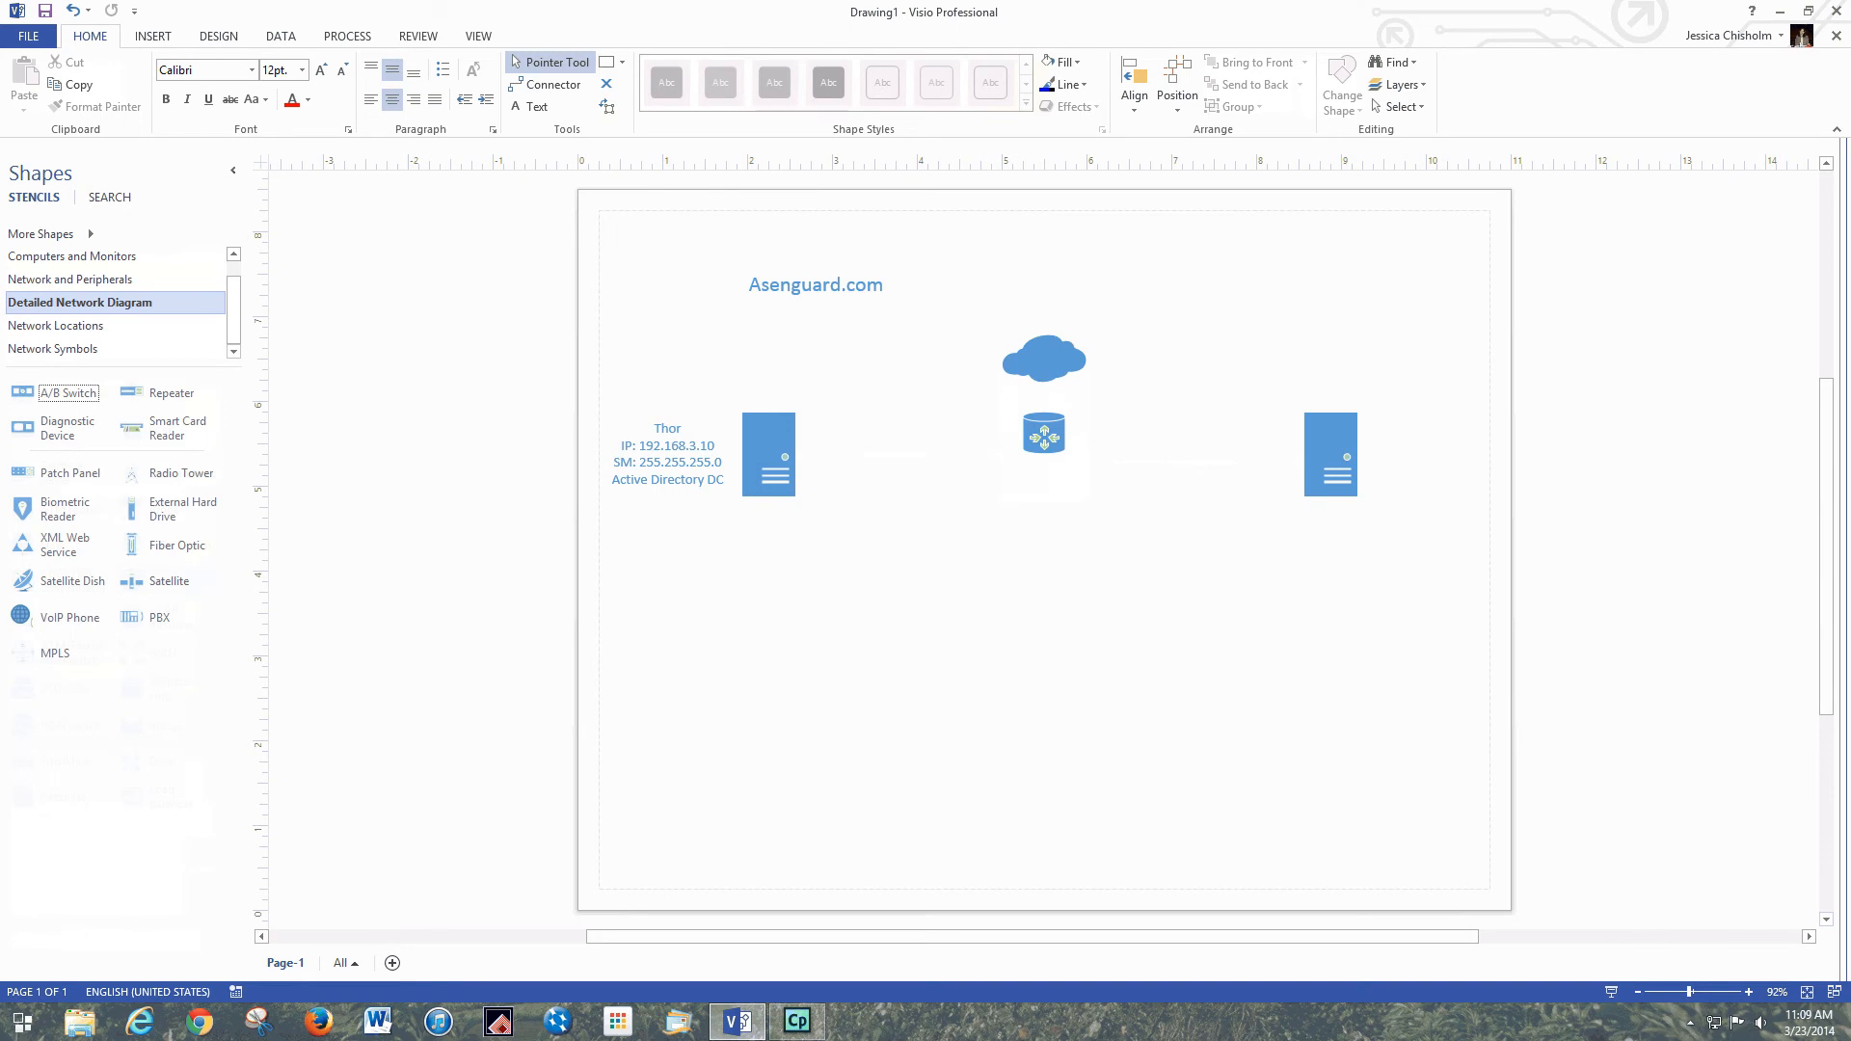
left_click_drag(58, 392, 896, 475)
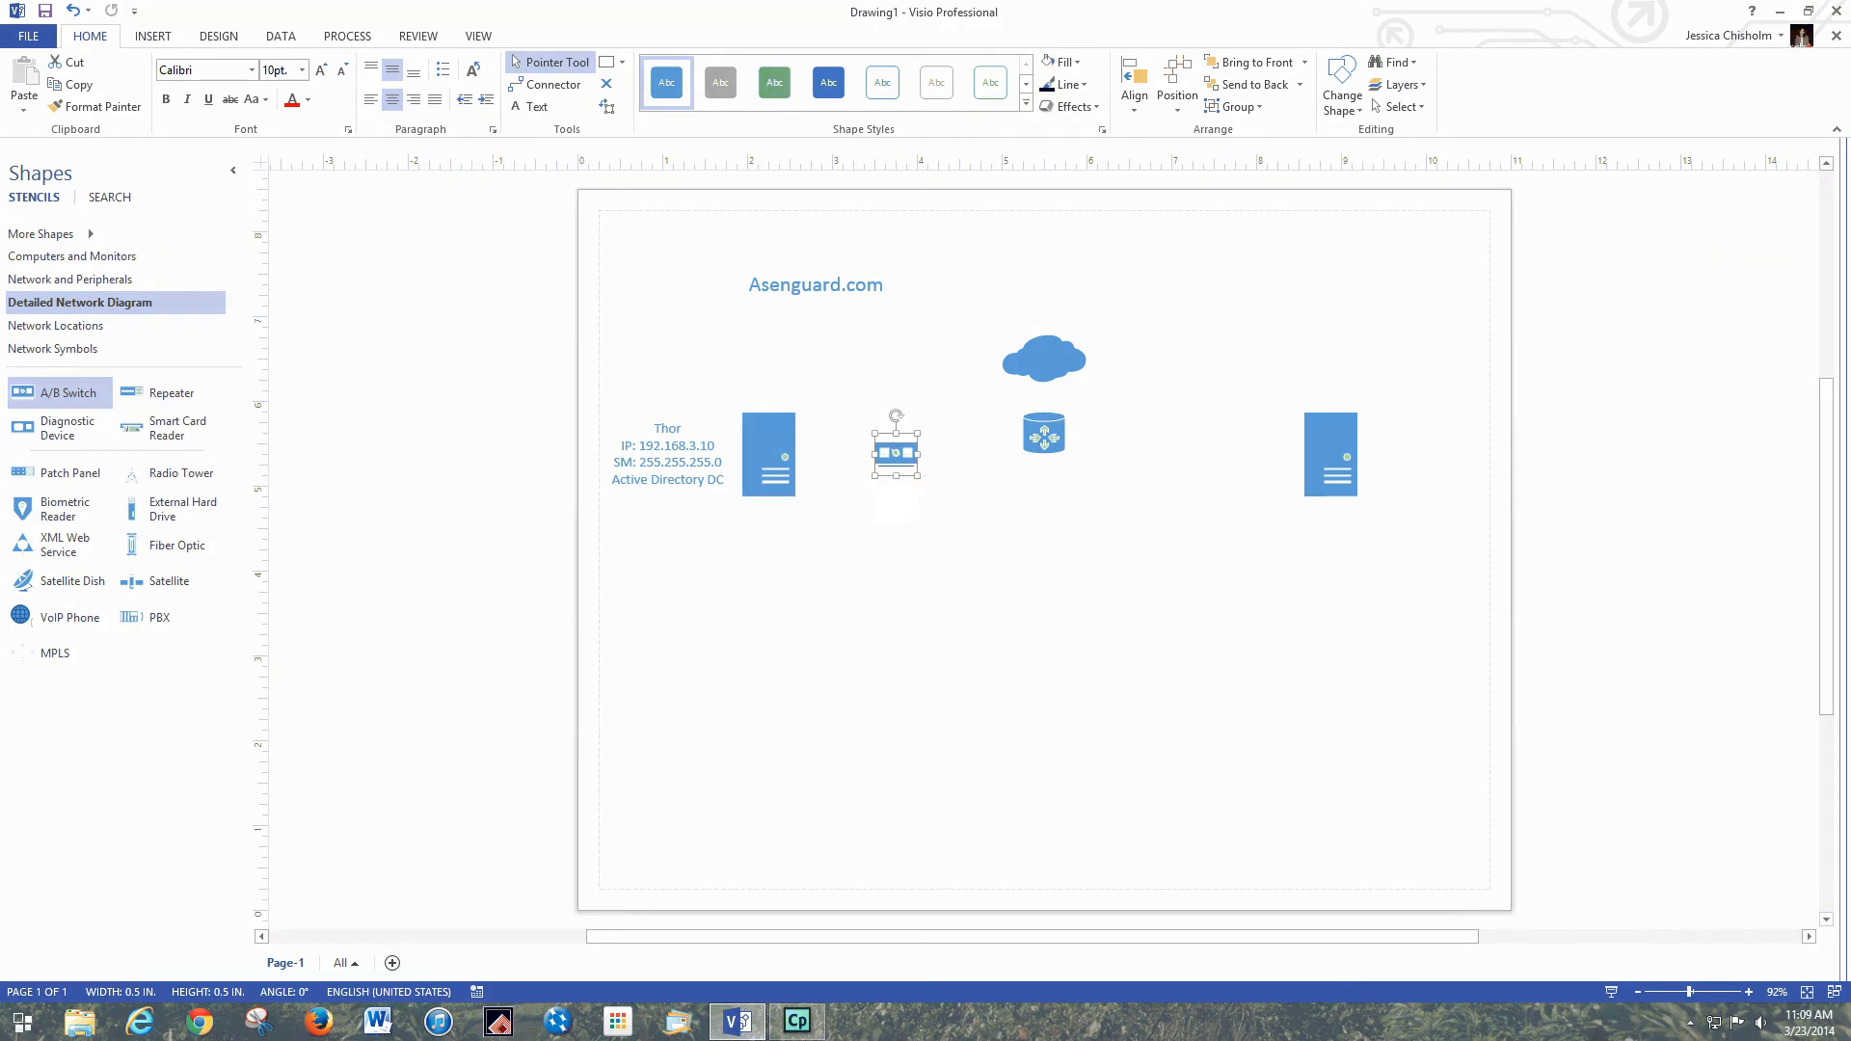
right_click(920, 460)
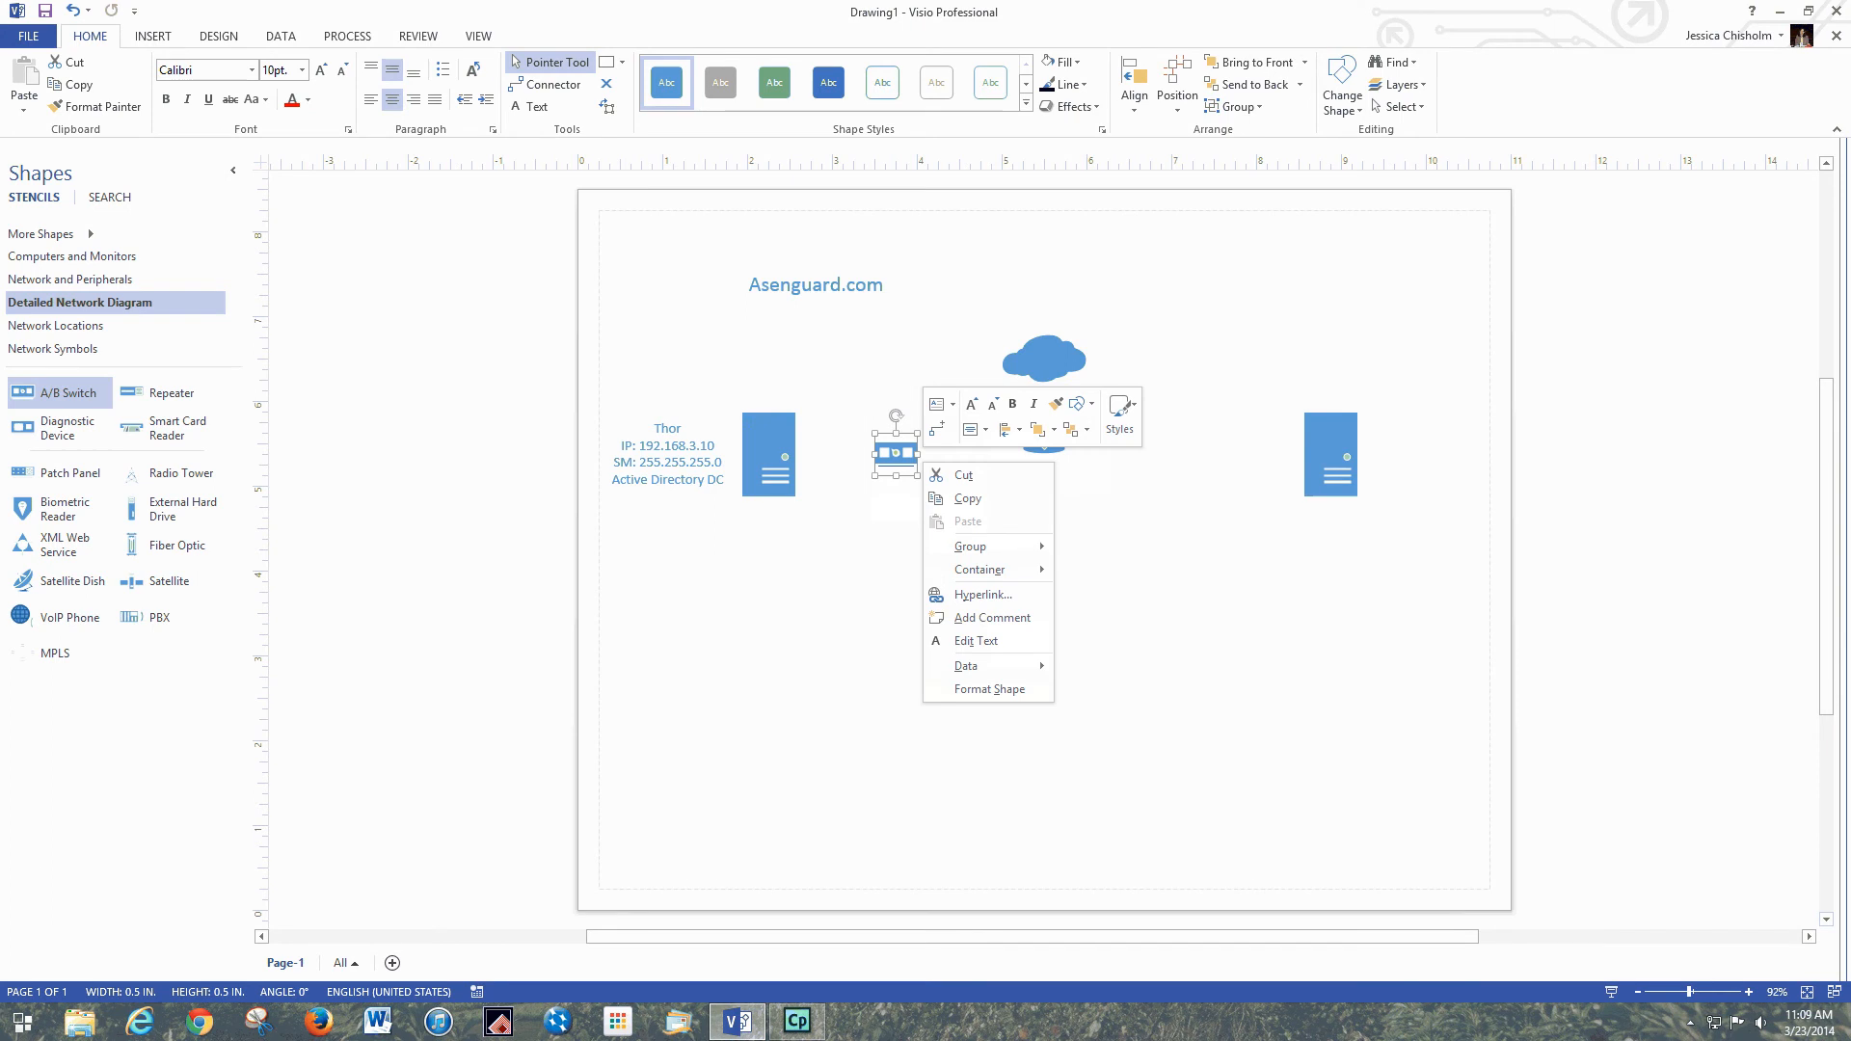
left_click(967, 498)
right_click(1109, 491)
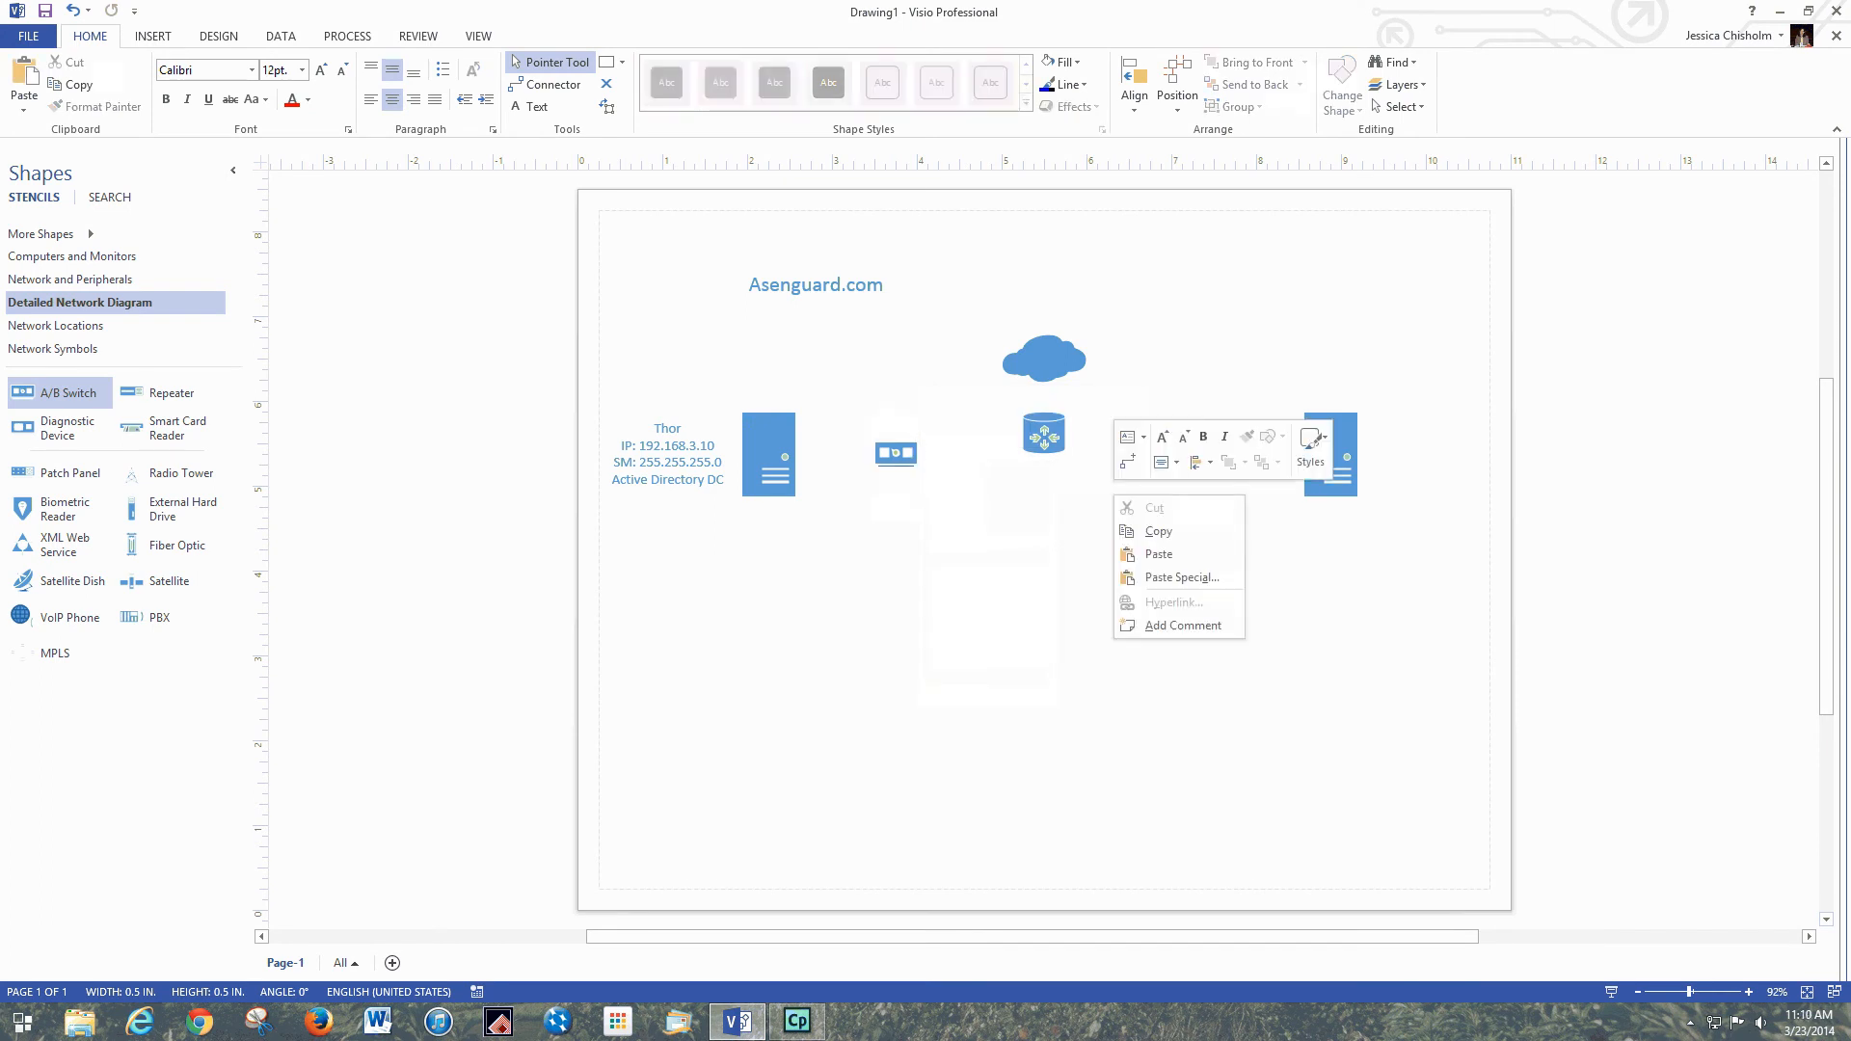
left_click(1159, 554)
left_click_drag(1100, 485, 1169, 458)
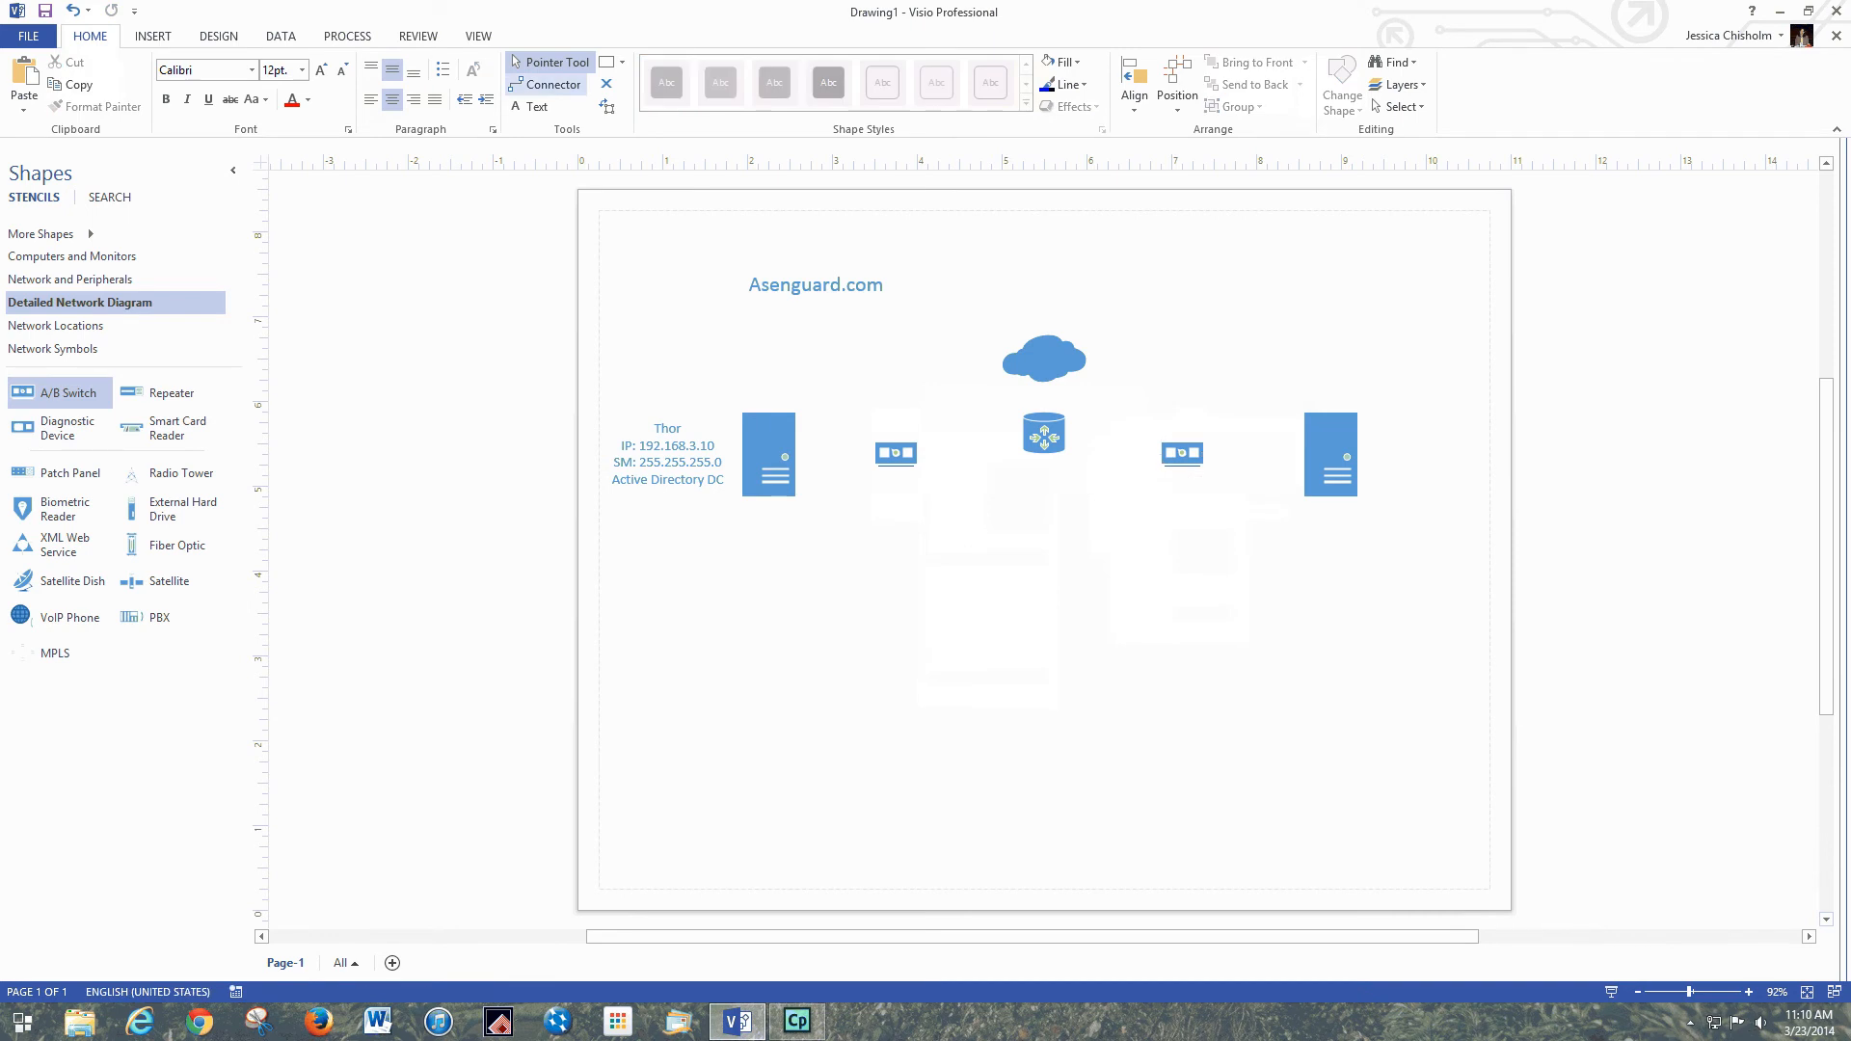
Step: Connect each upper server to its neighbouring A/B switch and link both switches to the router
left_click(546, 85)
left_click(768, 454)
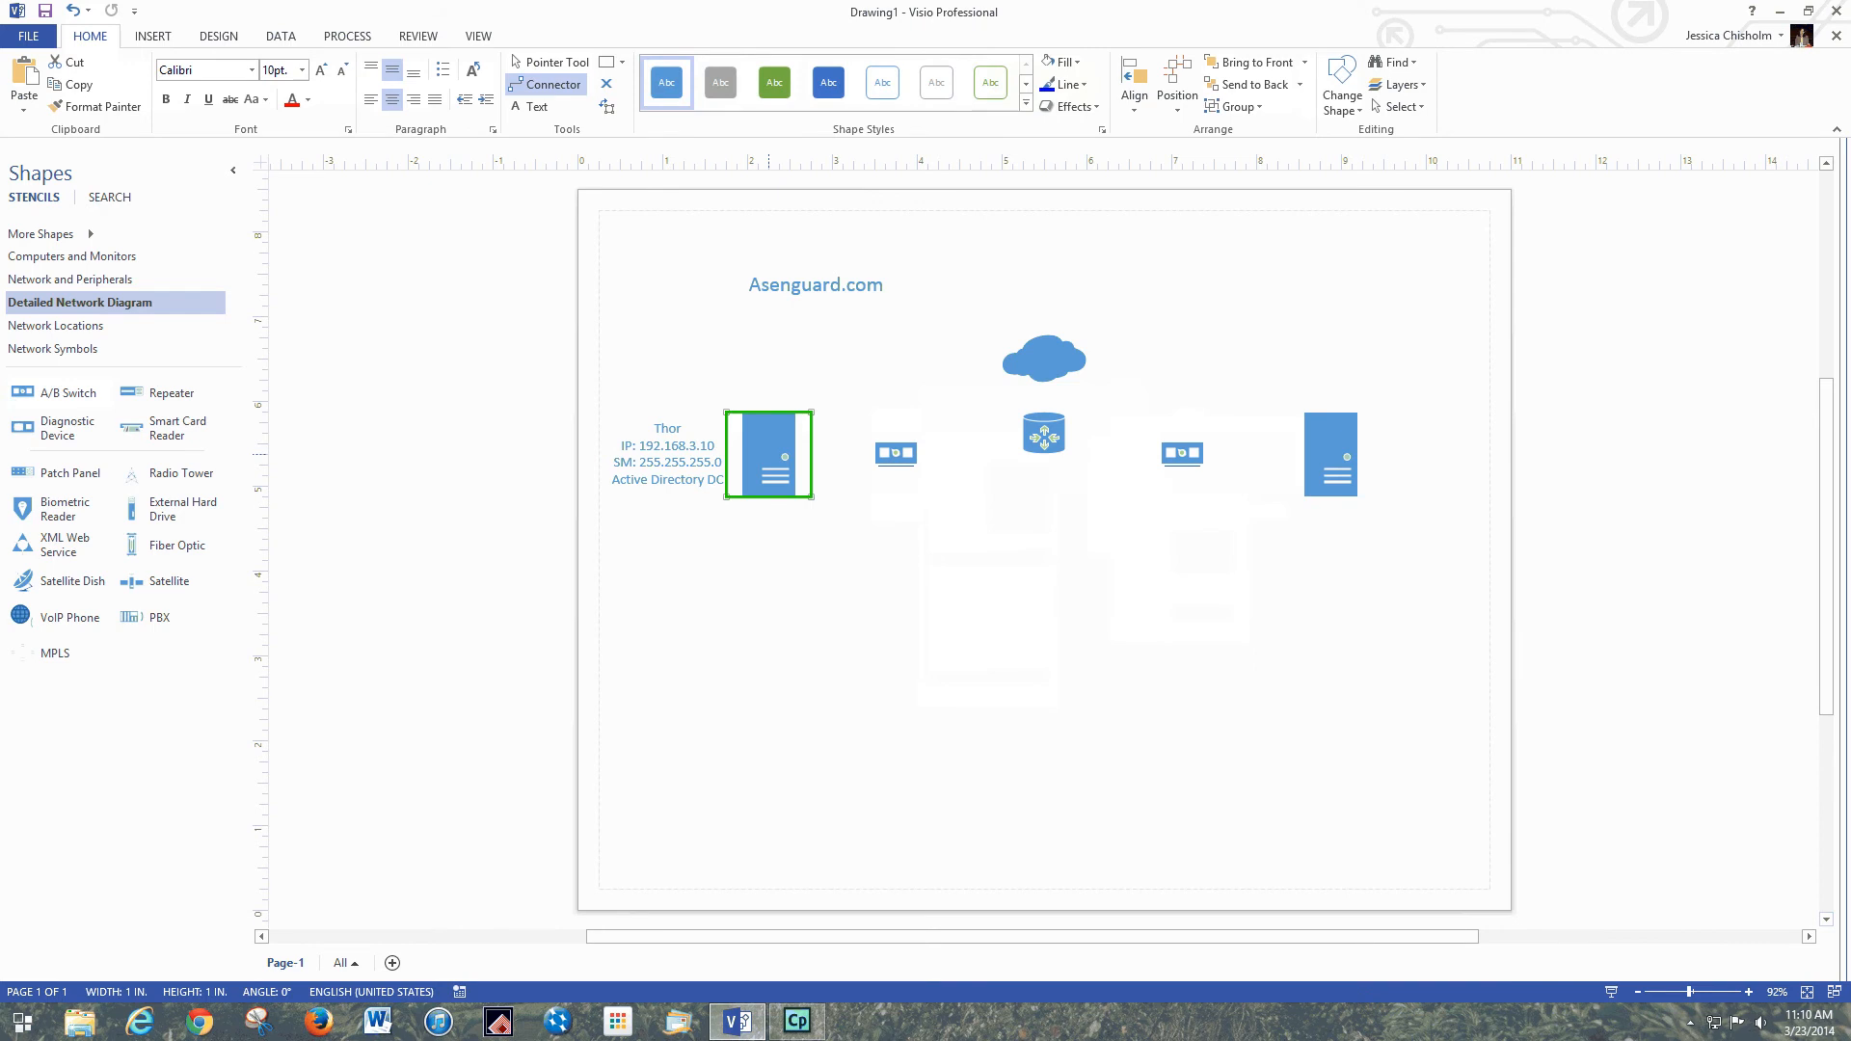
left_click_drag(768, 454, 874, 454)
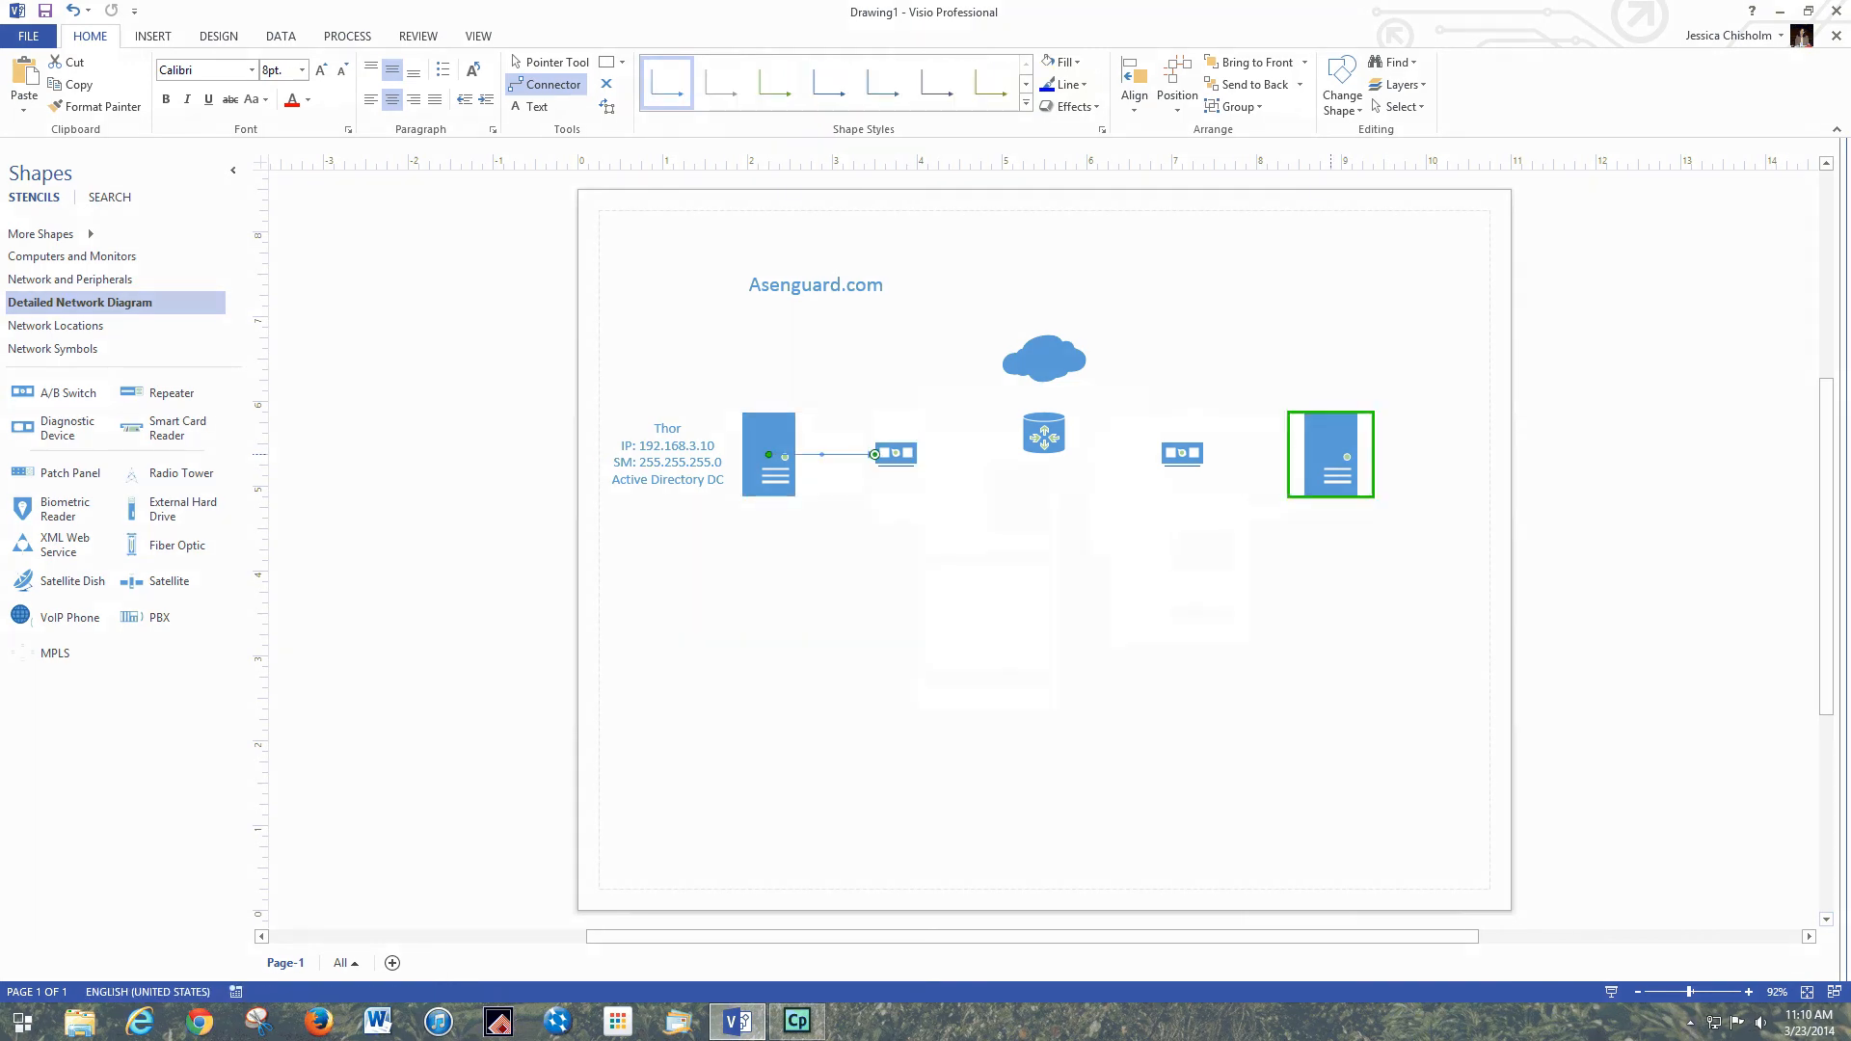
left_click_drag(1330, 454, 896, 453)
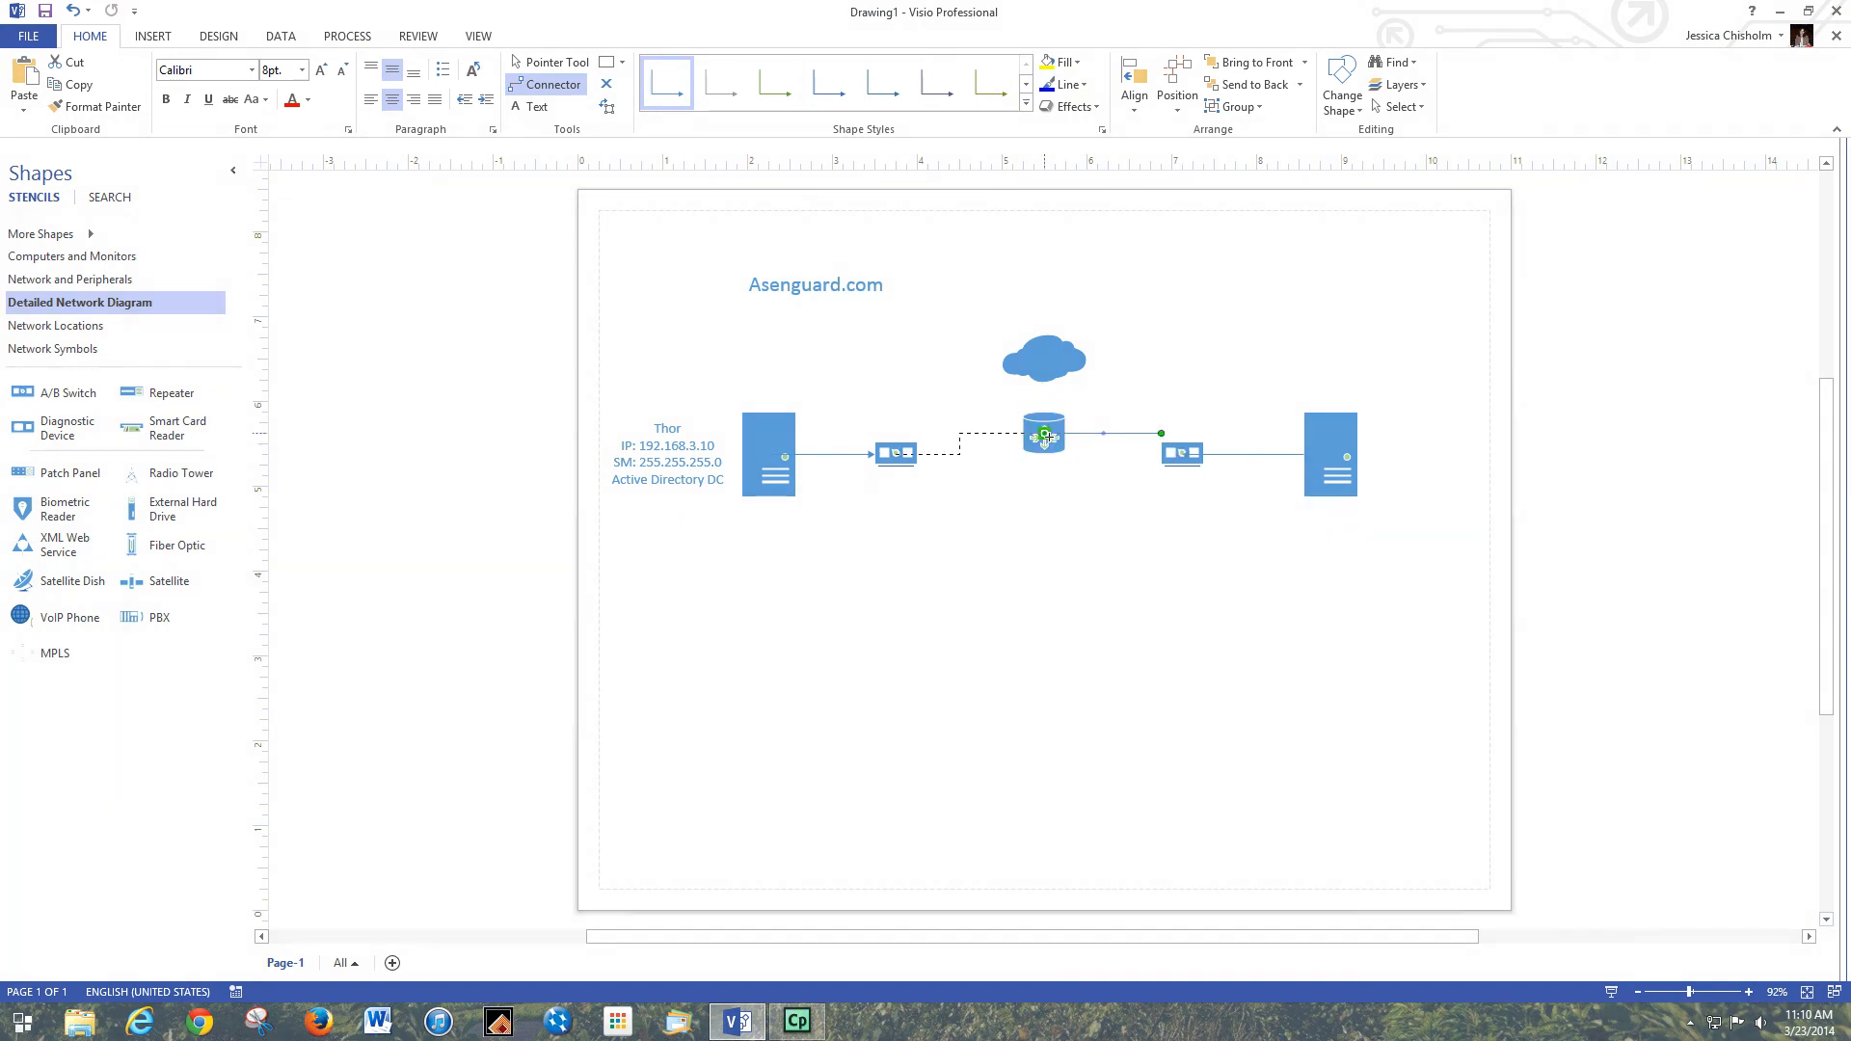
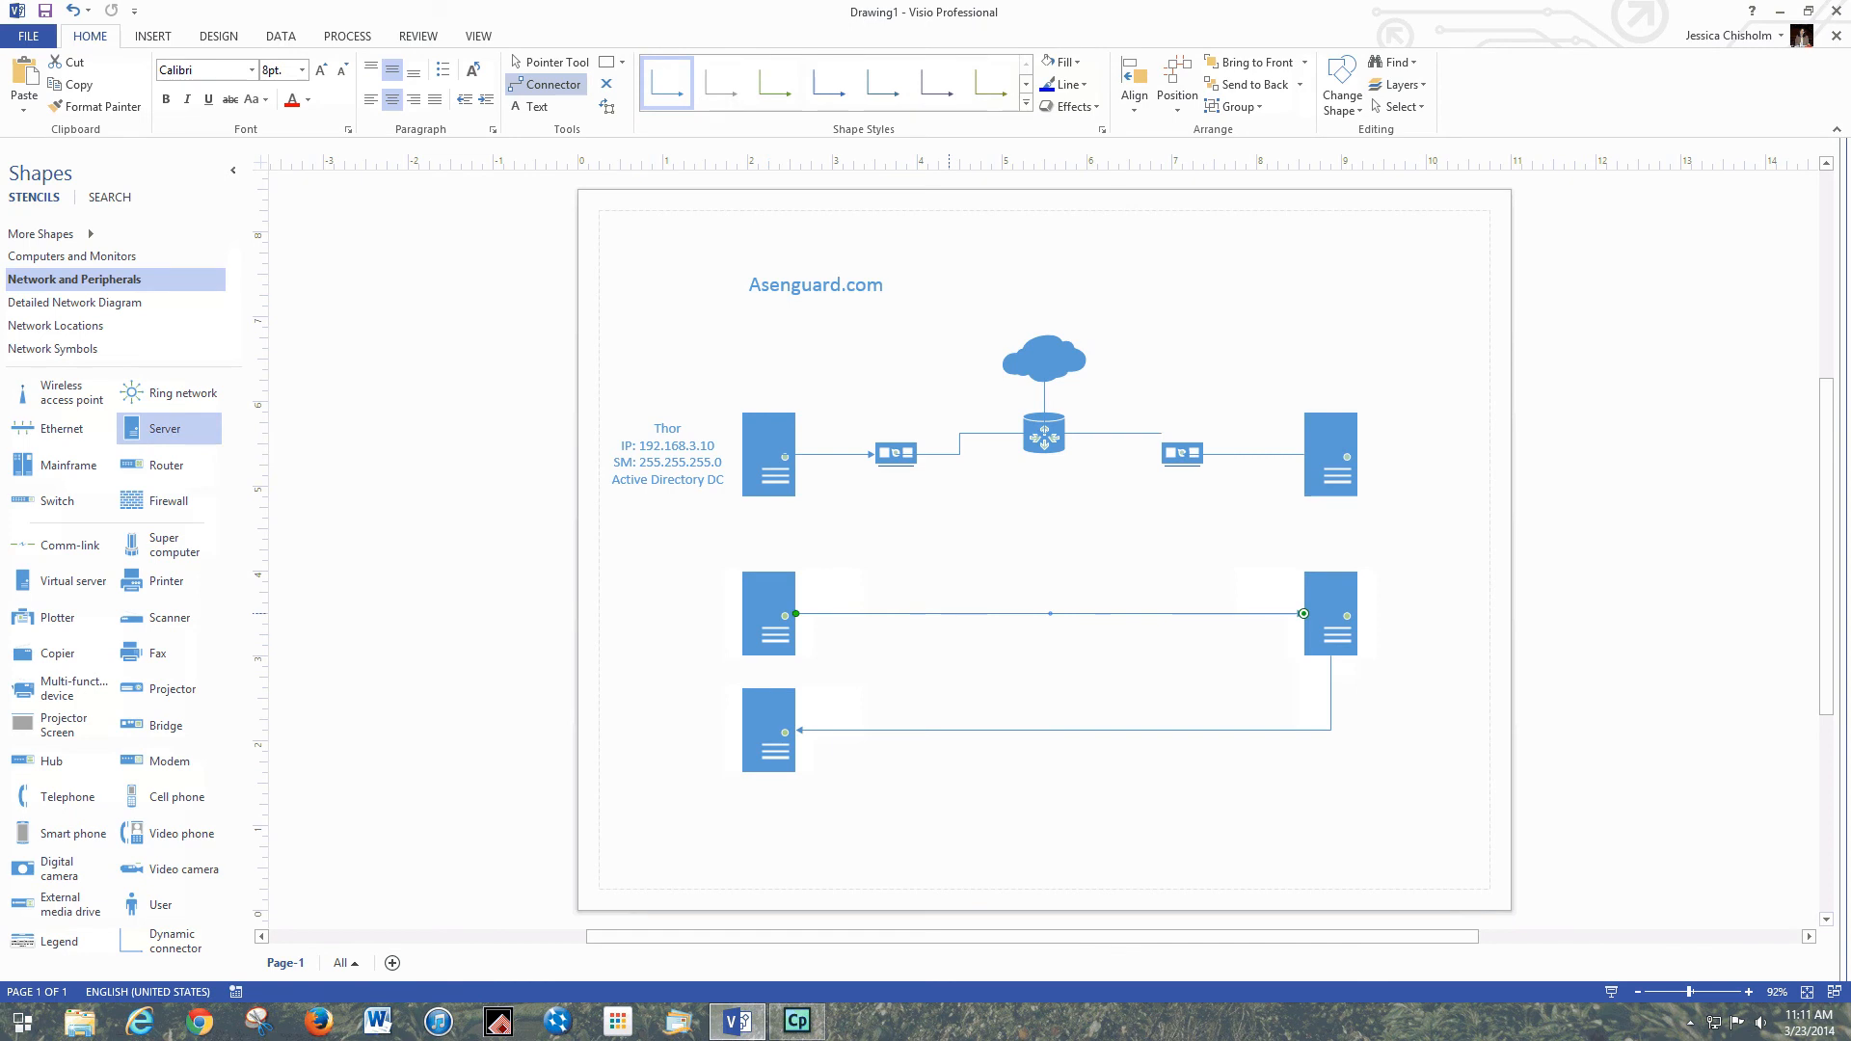
Step: Delete the connectors running between the lower servers and connect each lower server to the A/B switch on its own side instead
key("Delete")
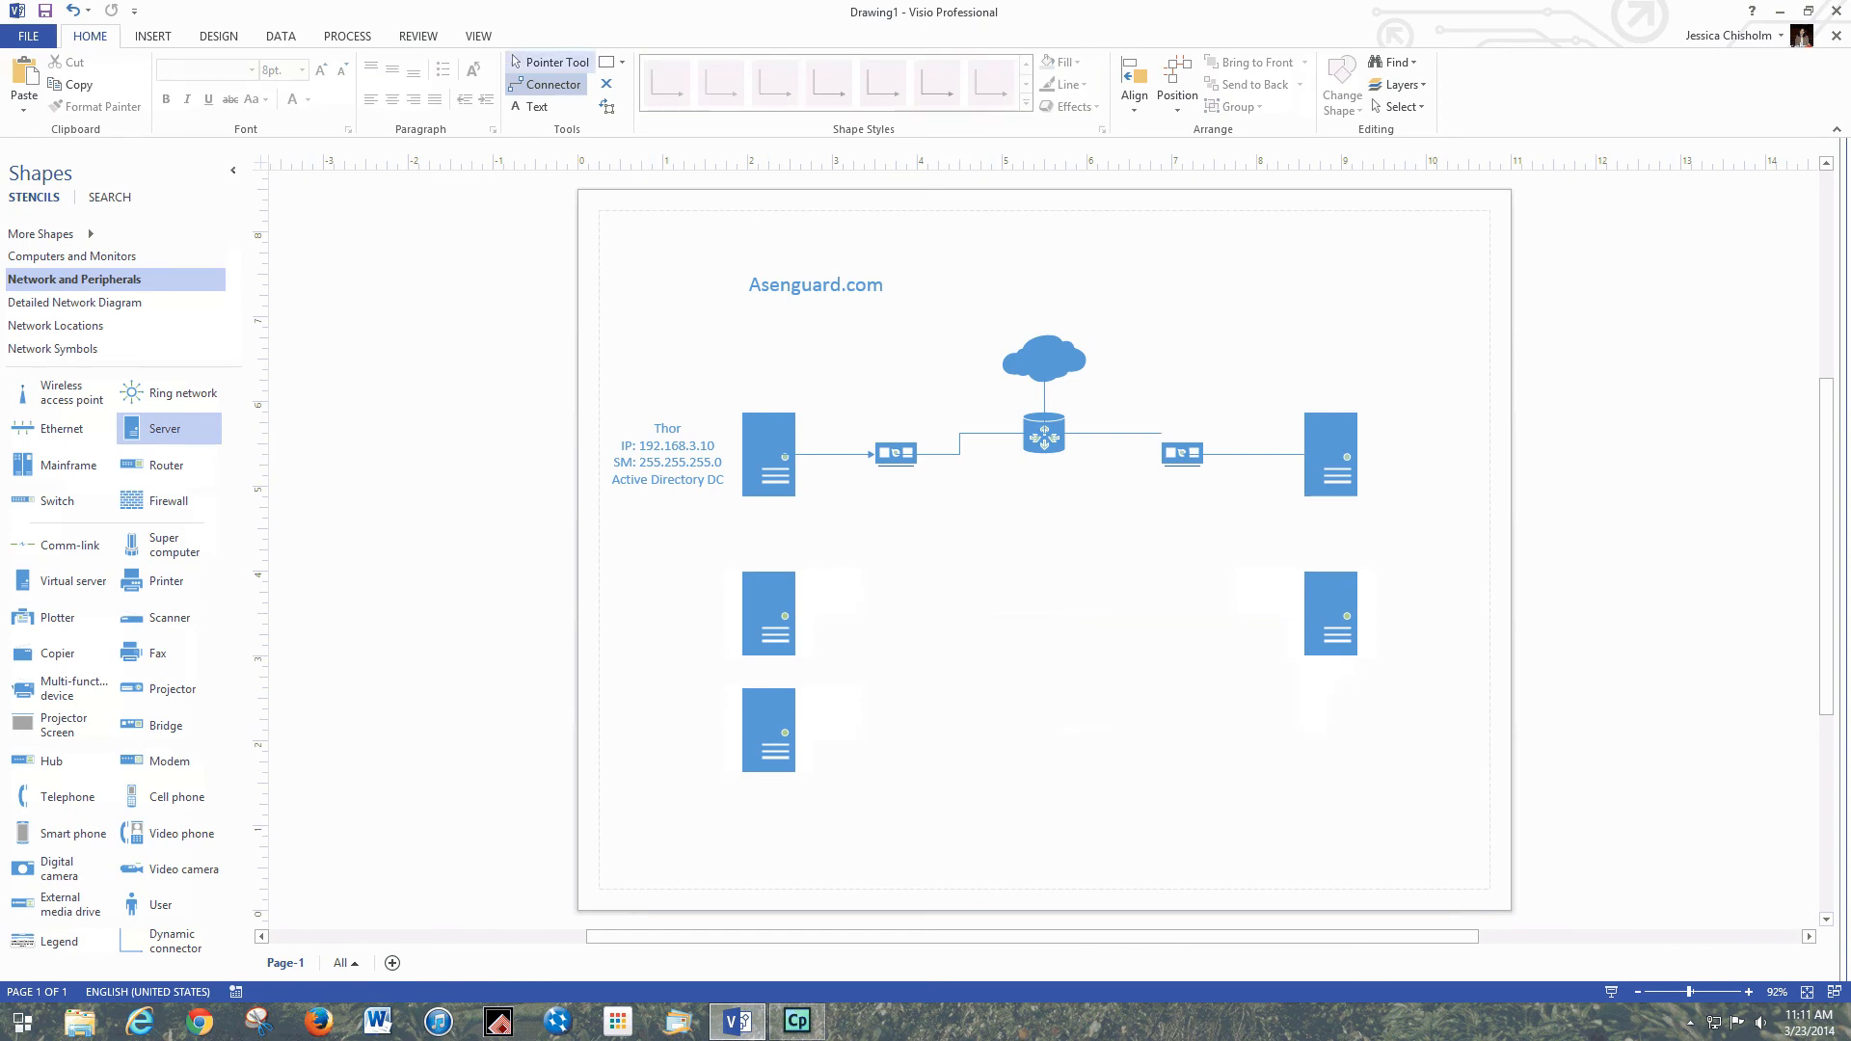
left_click(545, 84)
left_click_drag(776, 613, 896, 453)
left_click_drag(768, 730, 902, 459)
left_click_drag(1330, 613, 1183, 454)
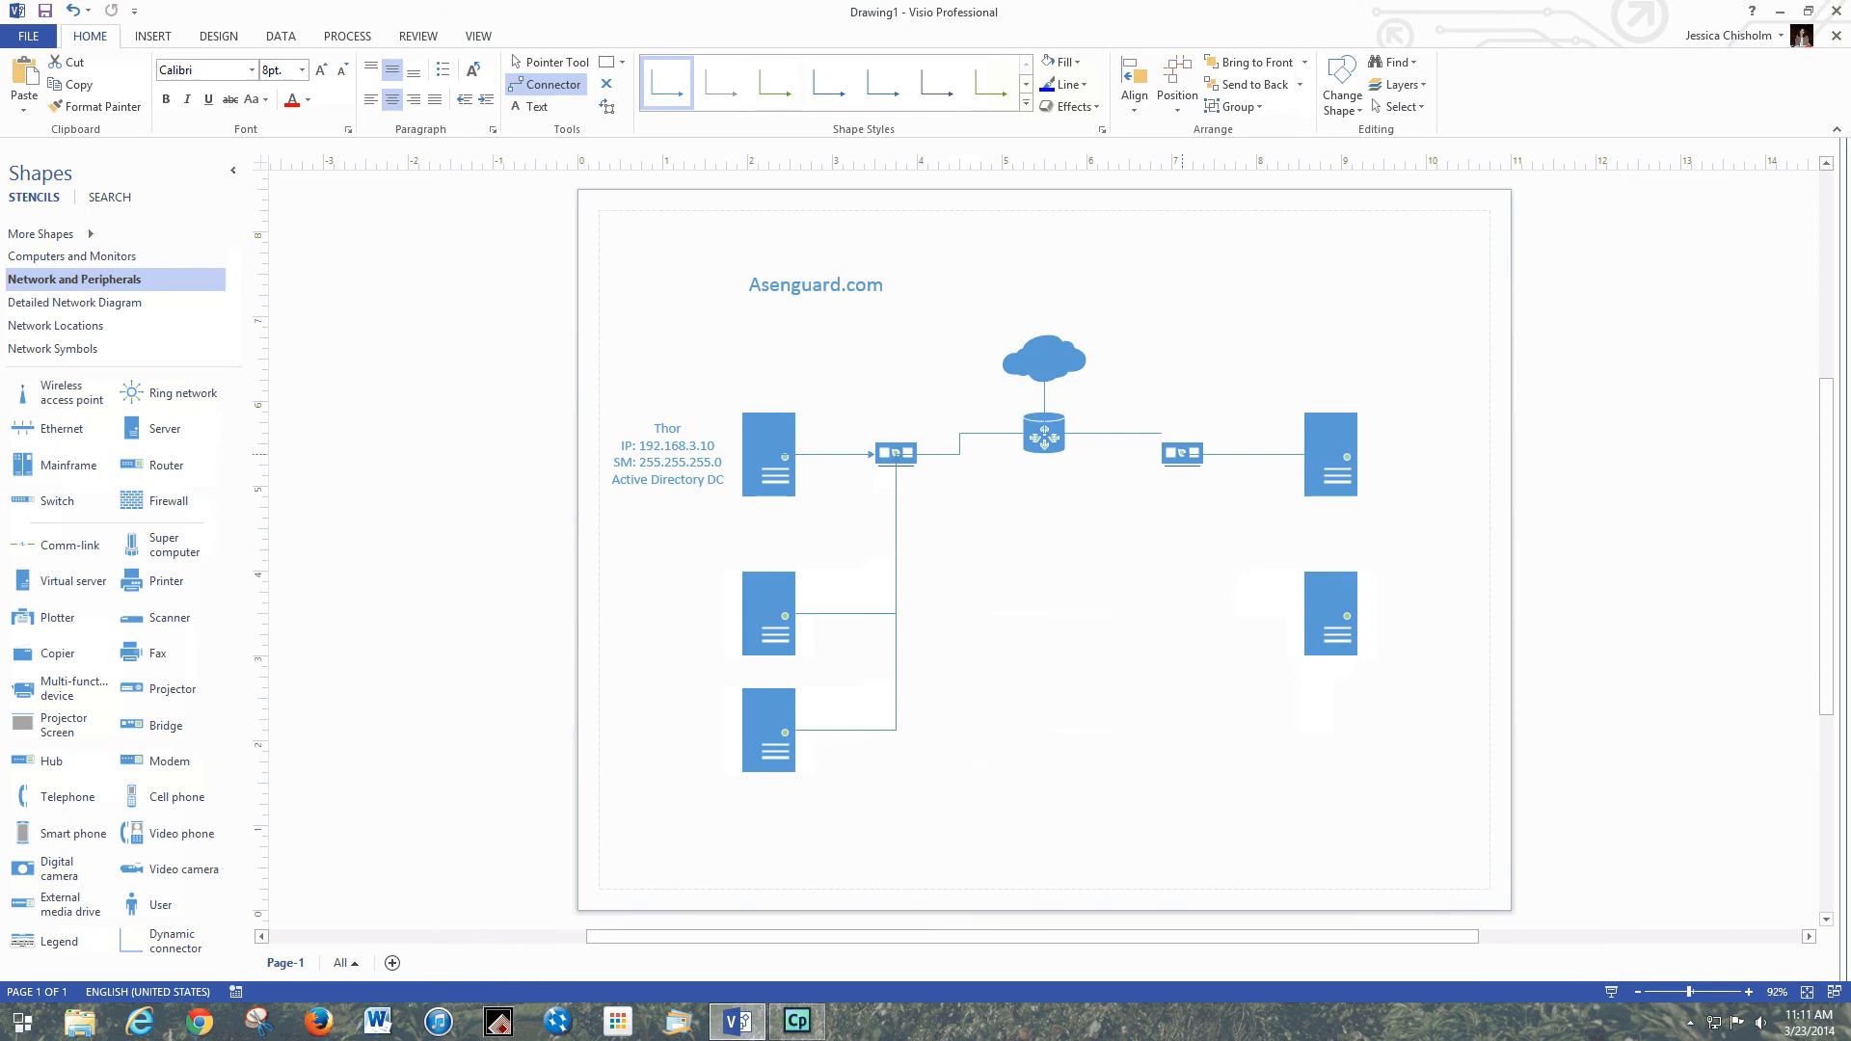
Step: Add a text box about 1.31 by 0.88 in beside the middle left server with the lines "Odin", "192.168.13.11" and "File Server"
left_click(529, 107)
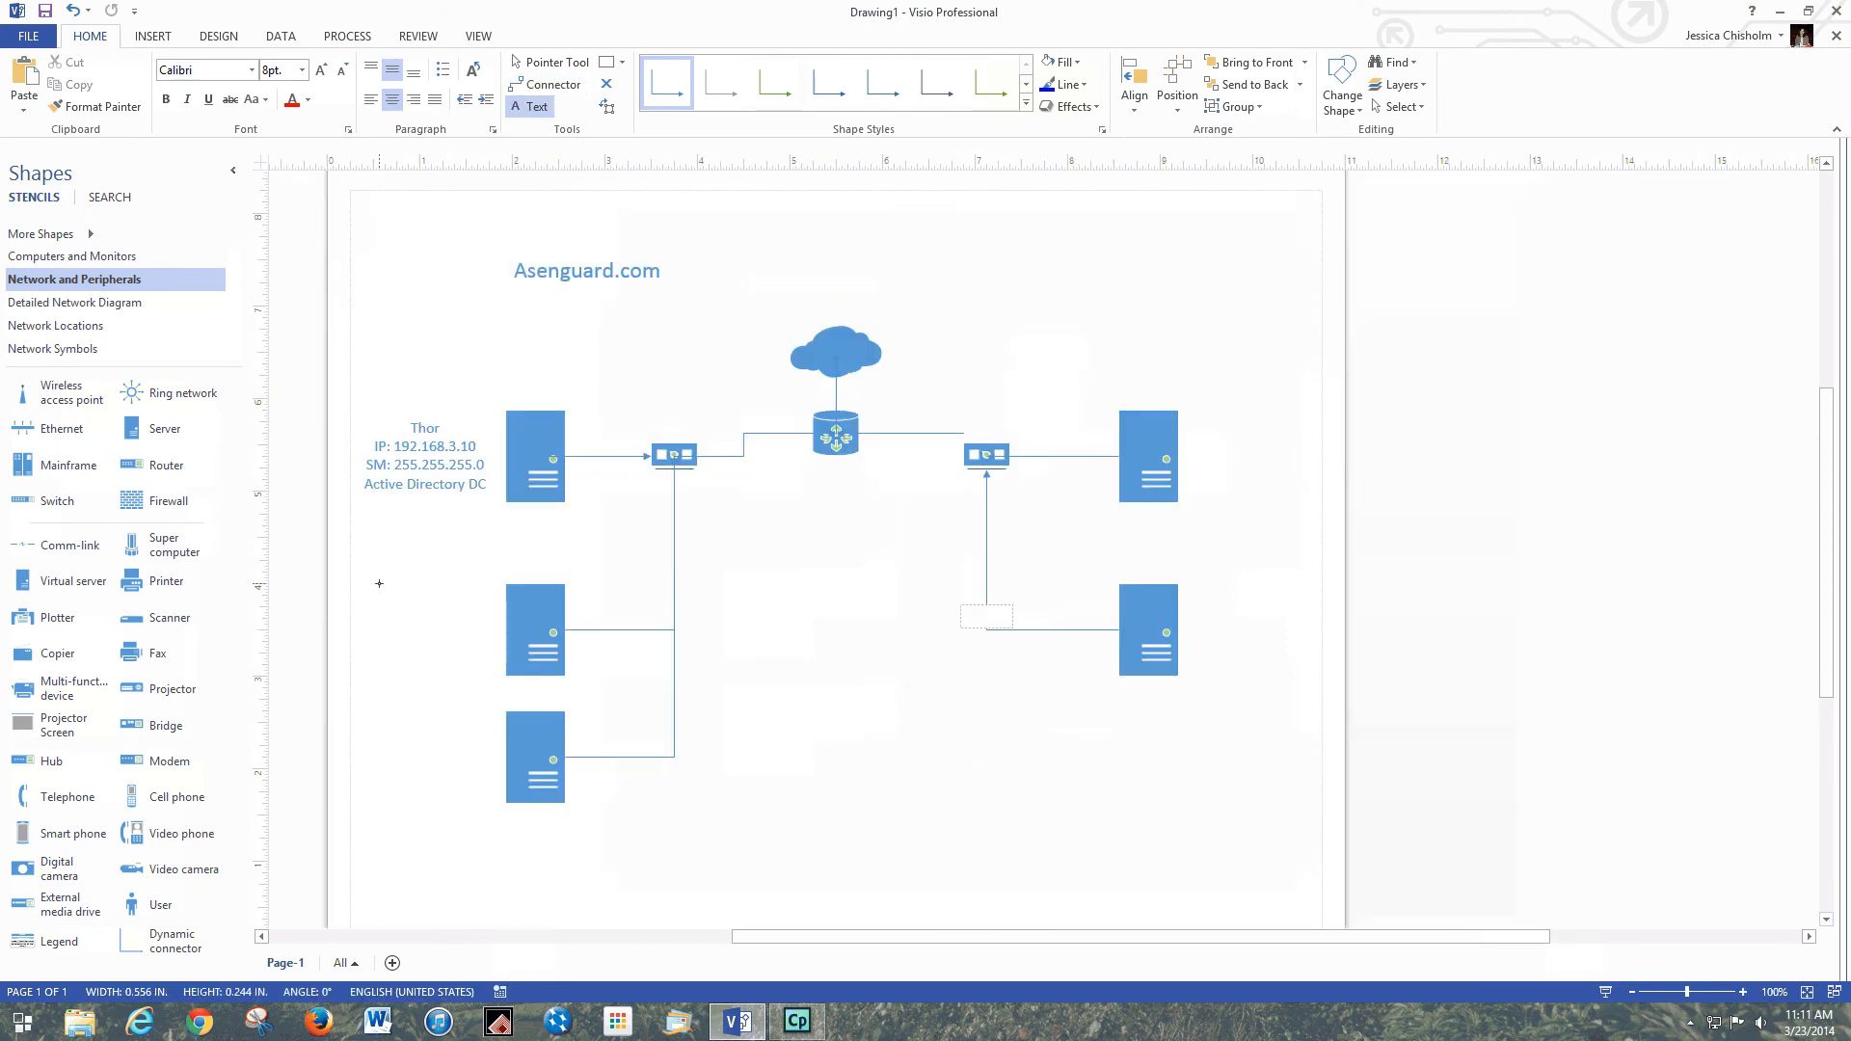
left_click_drag(378, 583, 501, 665)
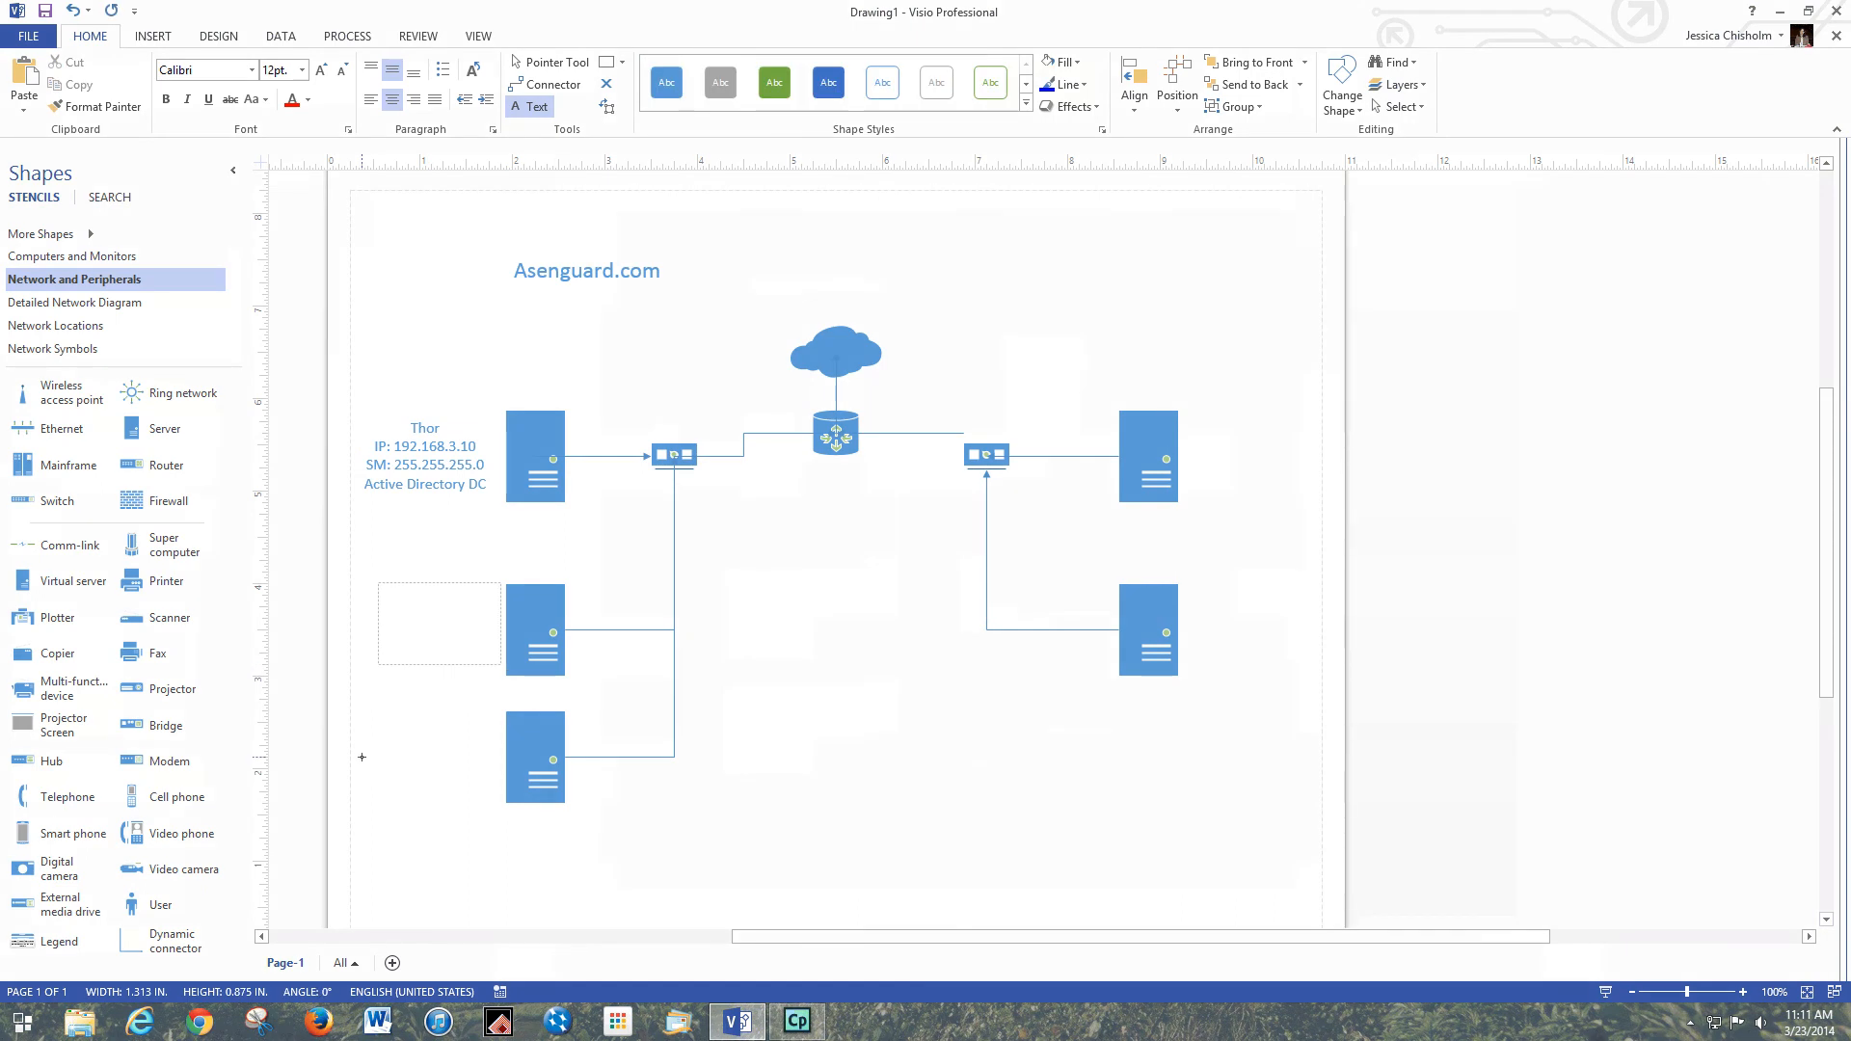
type("Odin")
key("Return")
type("192.168.13.11")
key("Return")
type("File Server")
Step: Rename the diagram page as "Topology"
scroll(979, 686, "down", 1)
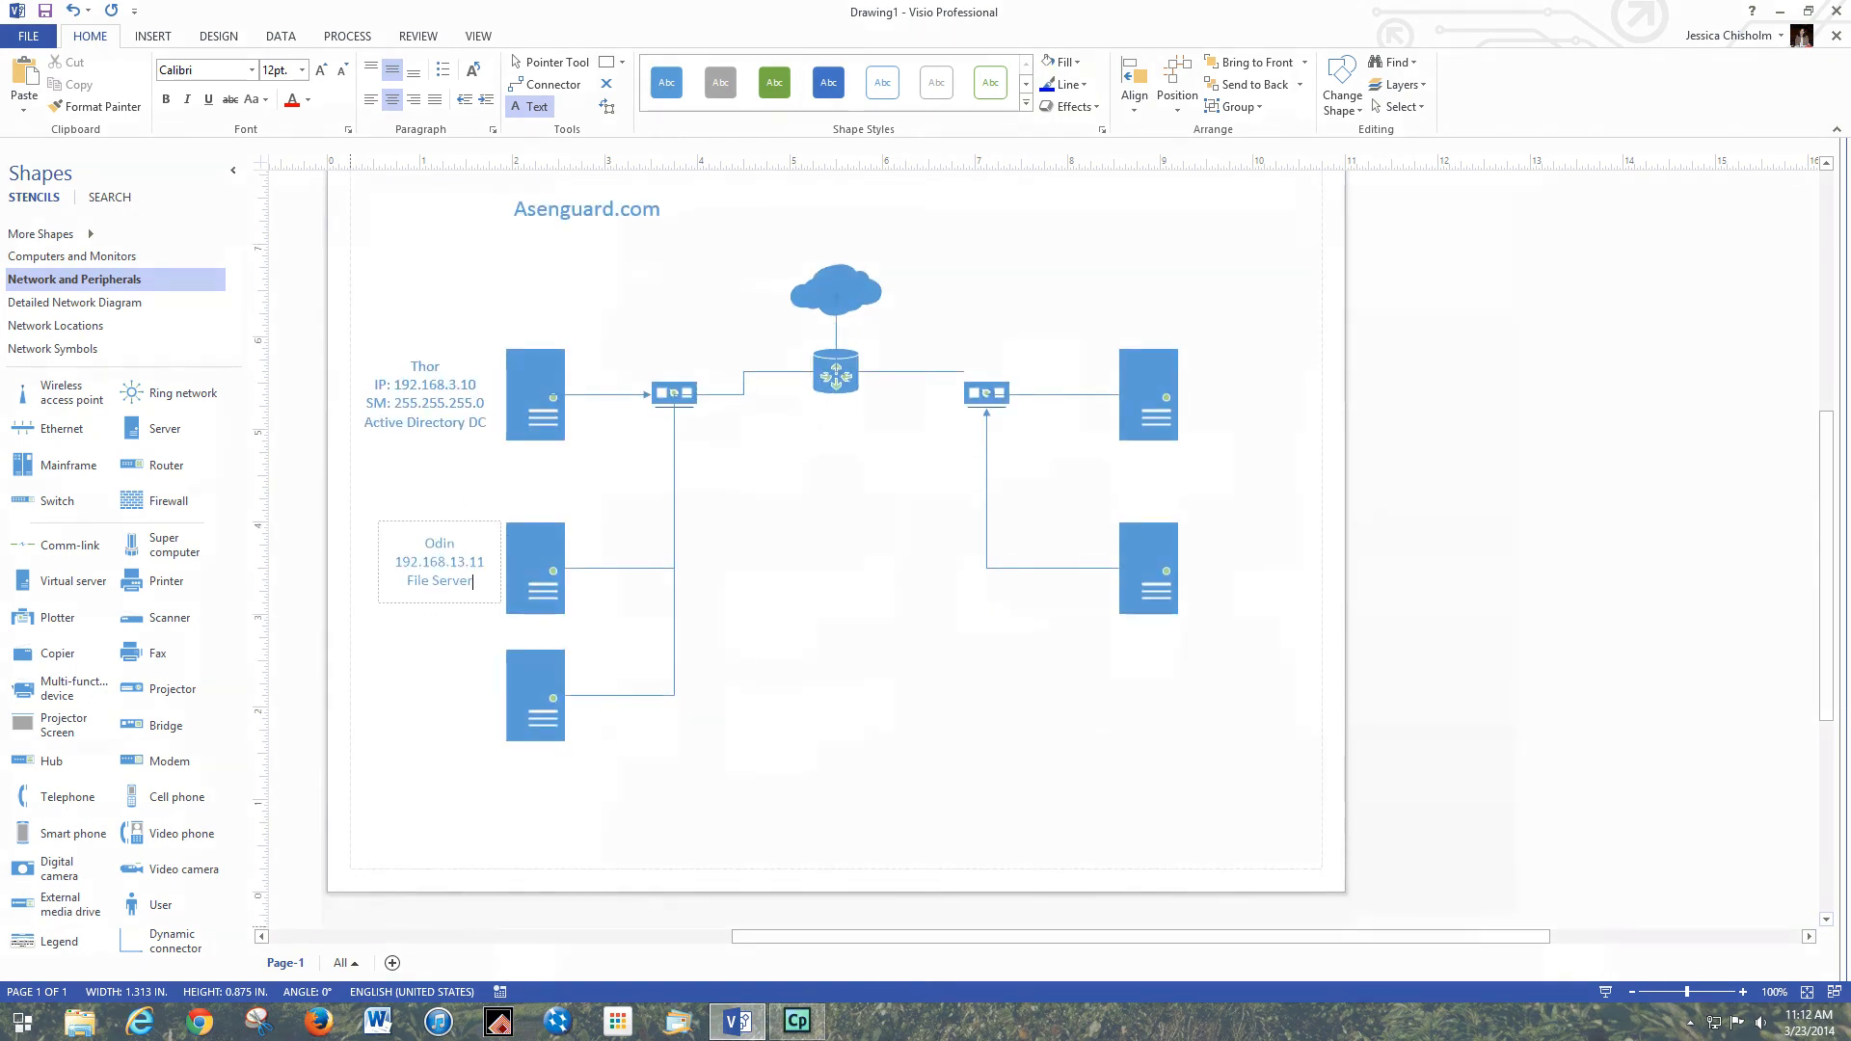
right_click(286, 962)
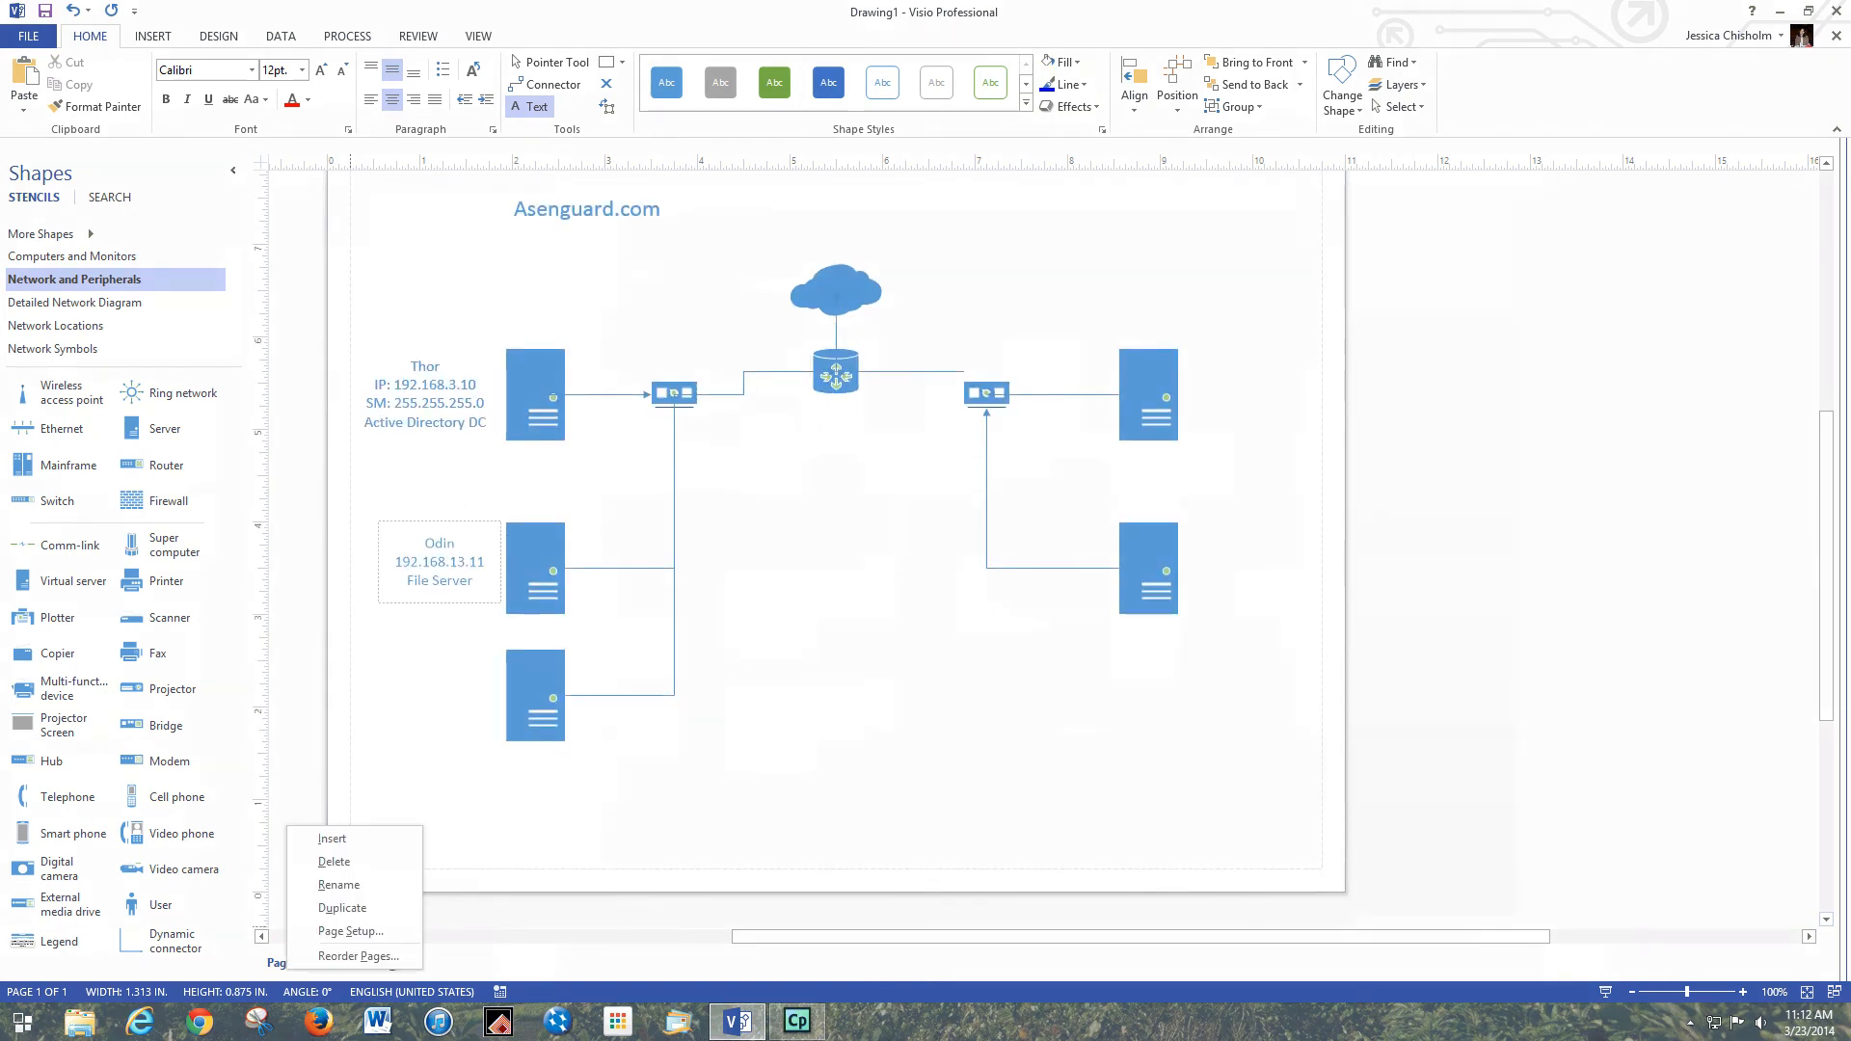
left_click(338, 884)
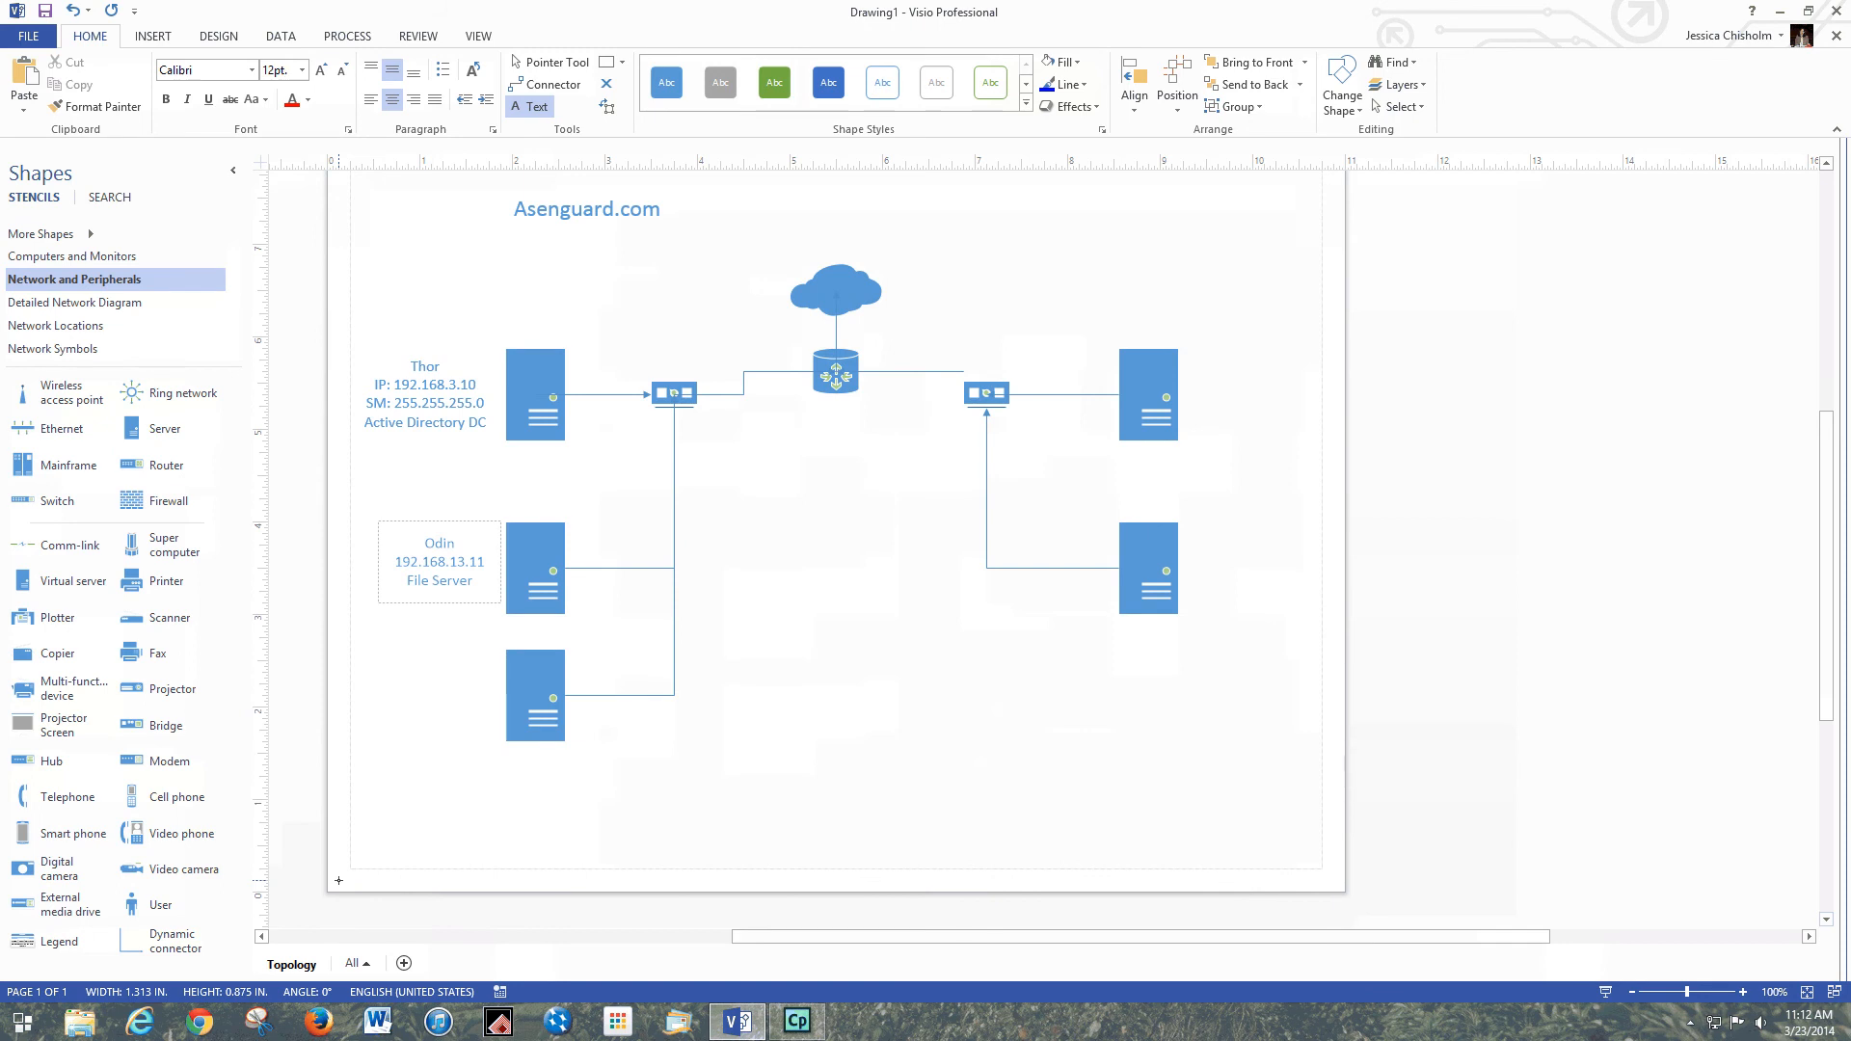
left_click(339, 880)
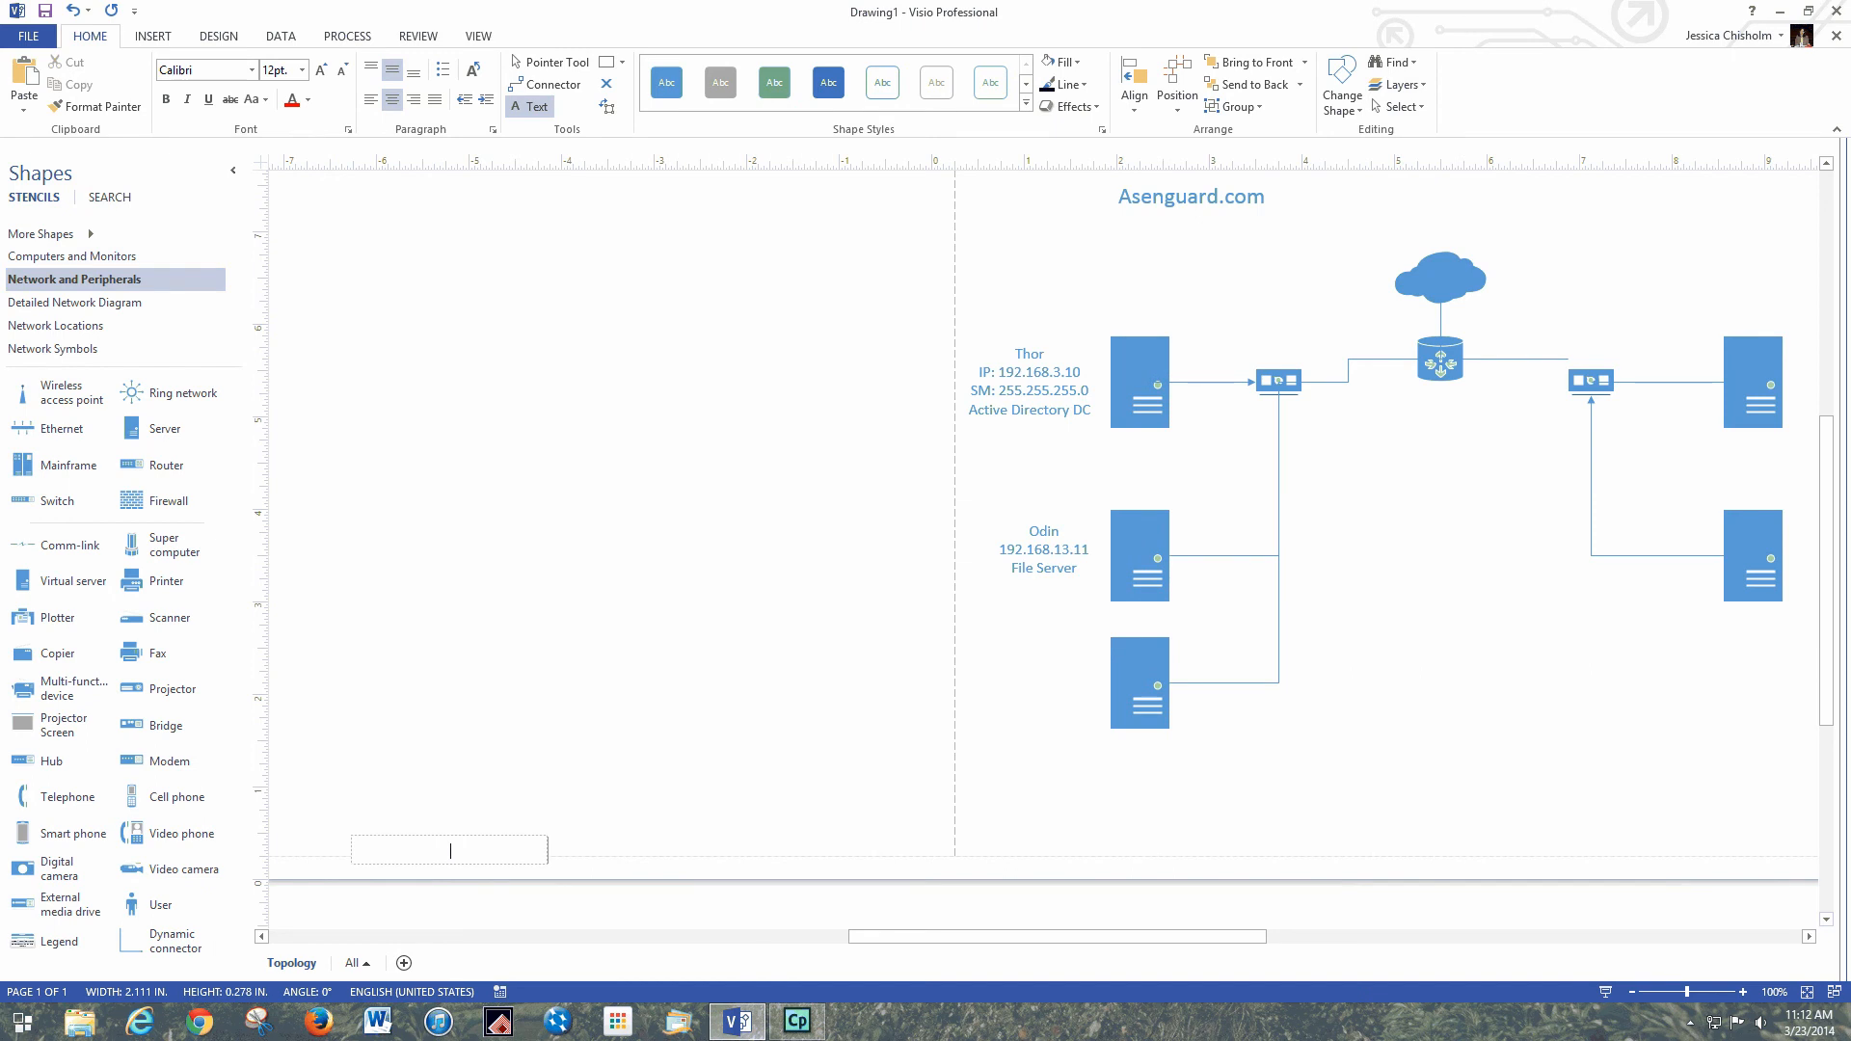
Step: Insert a new foreground page named "Active Directory", check the Topology page and return to the new page
right_click(302, 963)
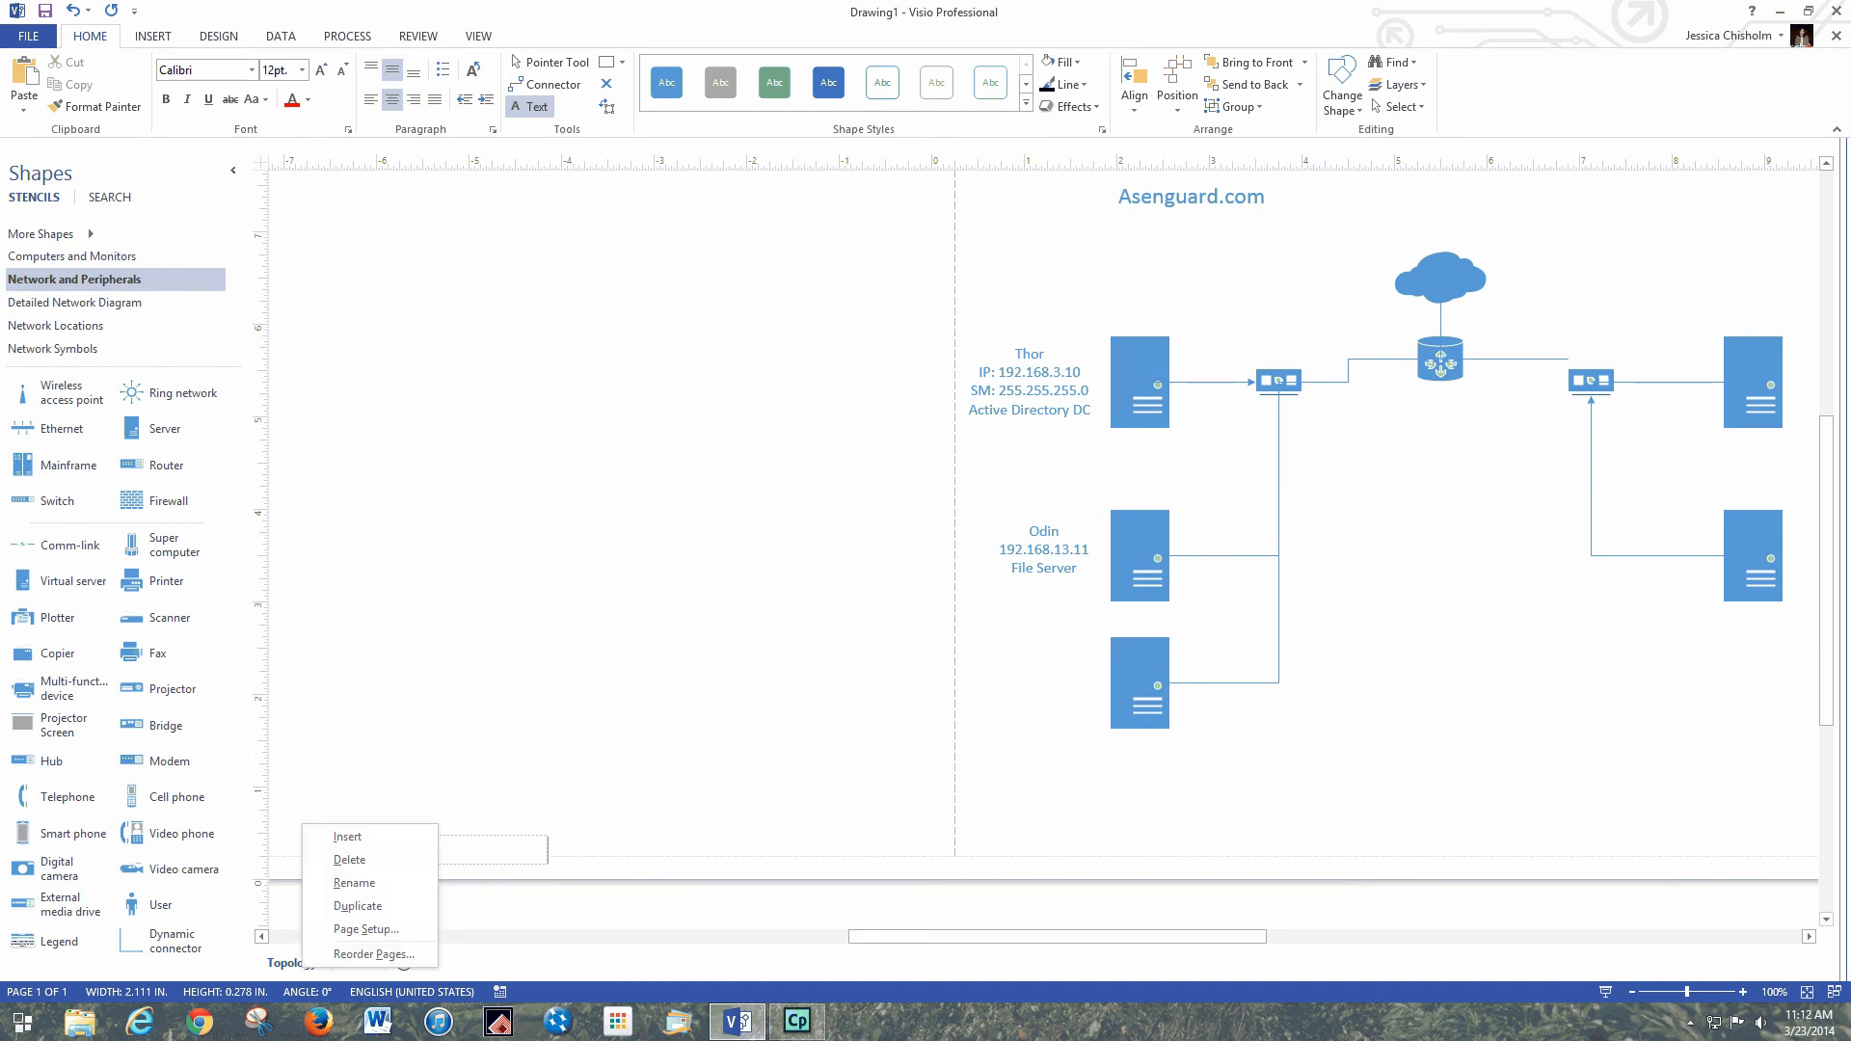
left_click(348, 837)
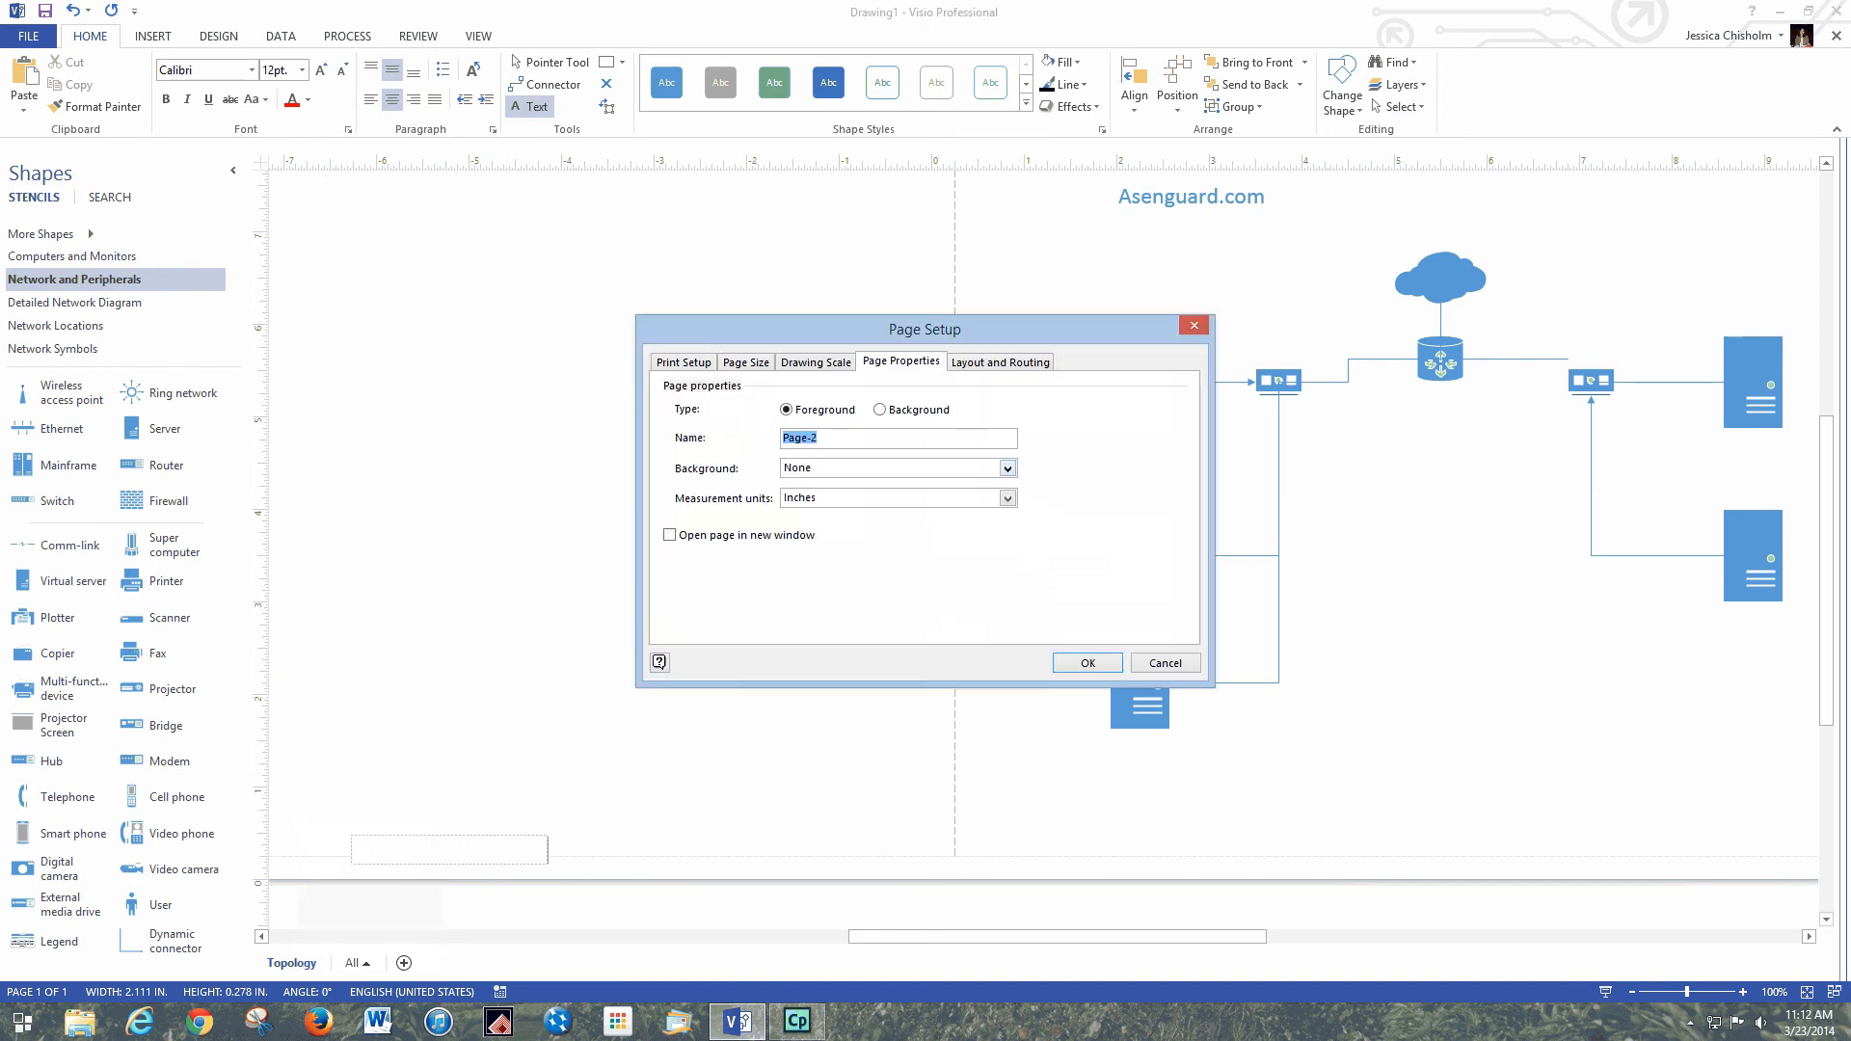
key("BackSpace")
type("Active Directory")
key("Return")
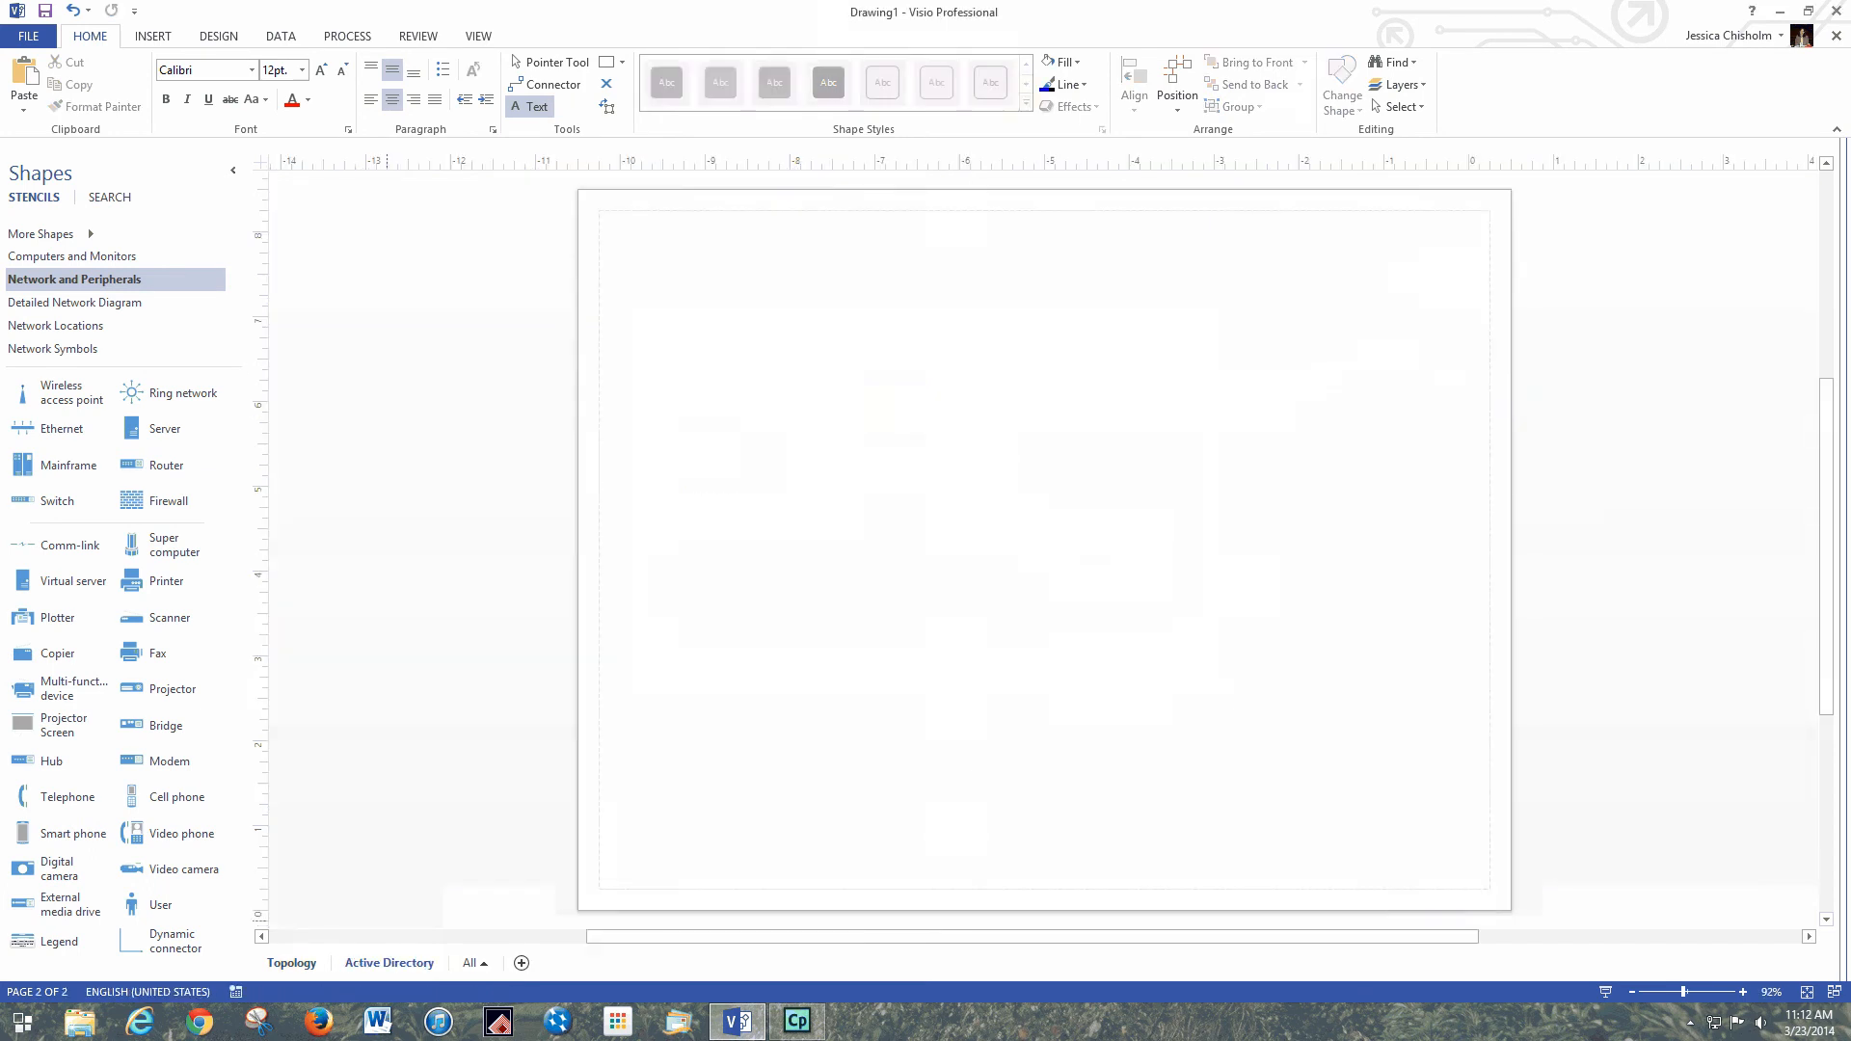
left_click(291, 963)
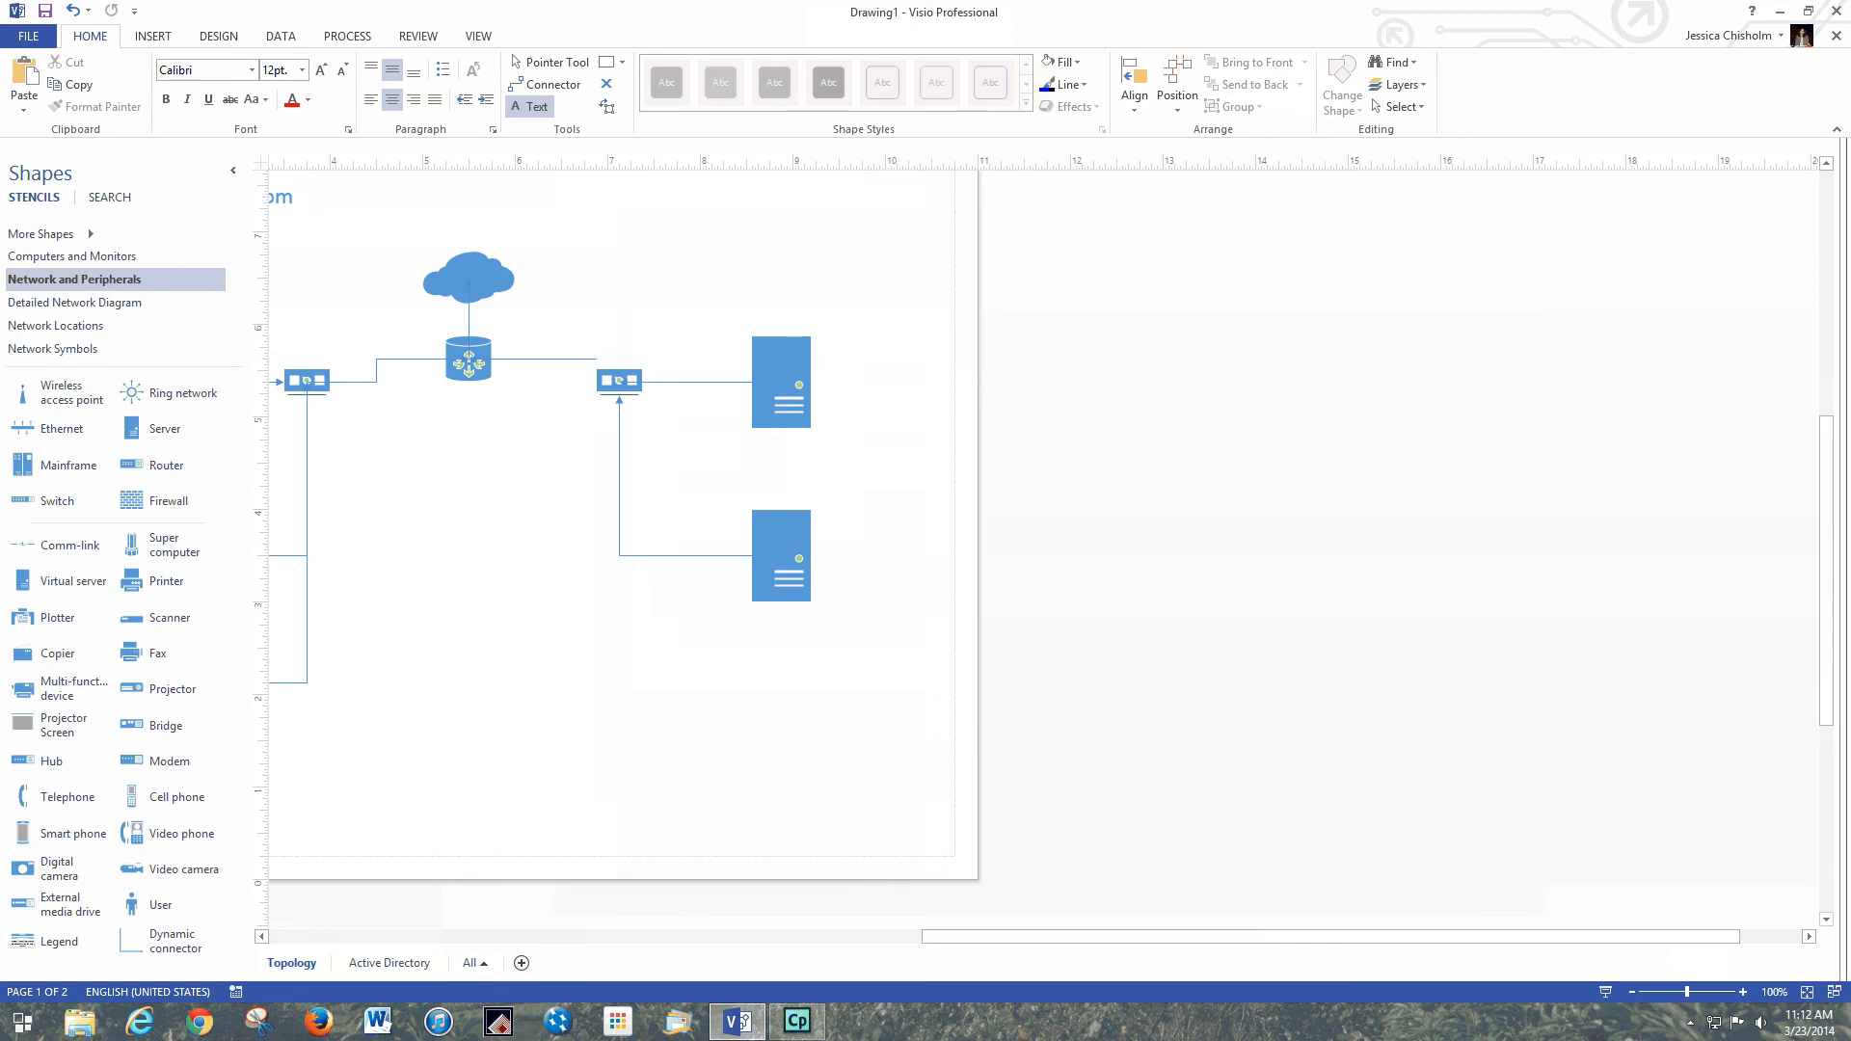
left_click(389, 963)
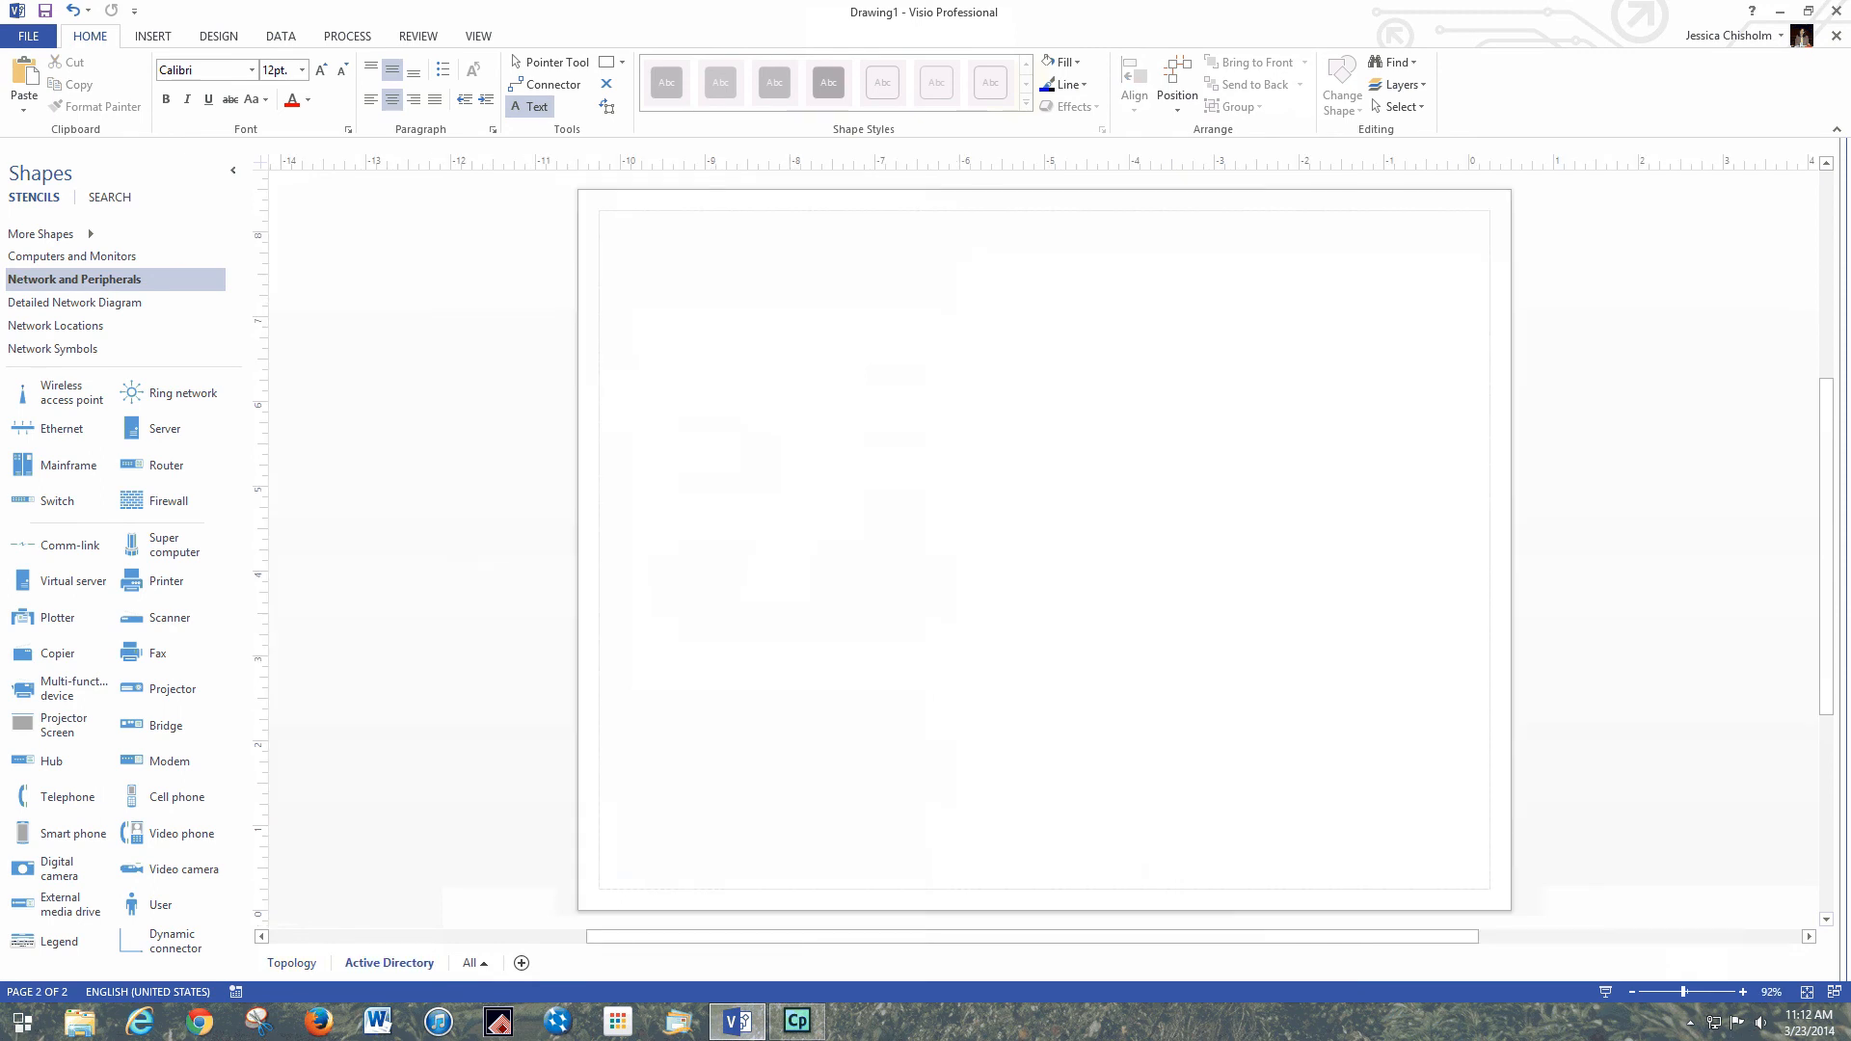
Step: Open the Active Directory Objects stencil from the Network shapes
left_click(40, 234)
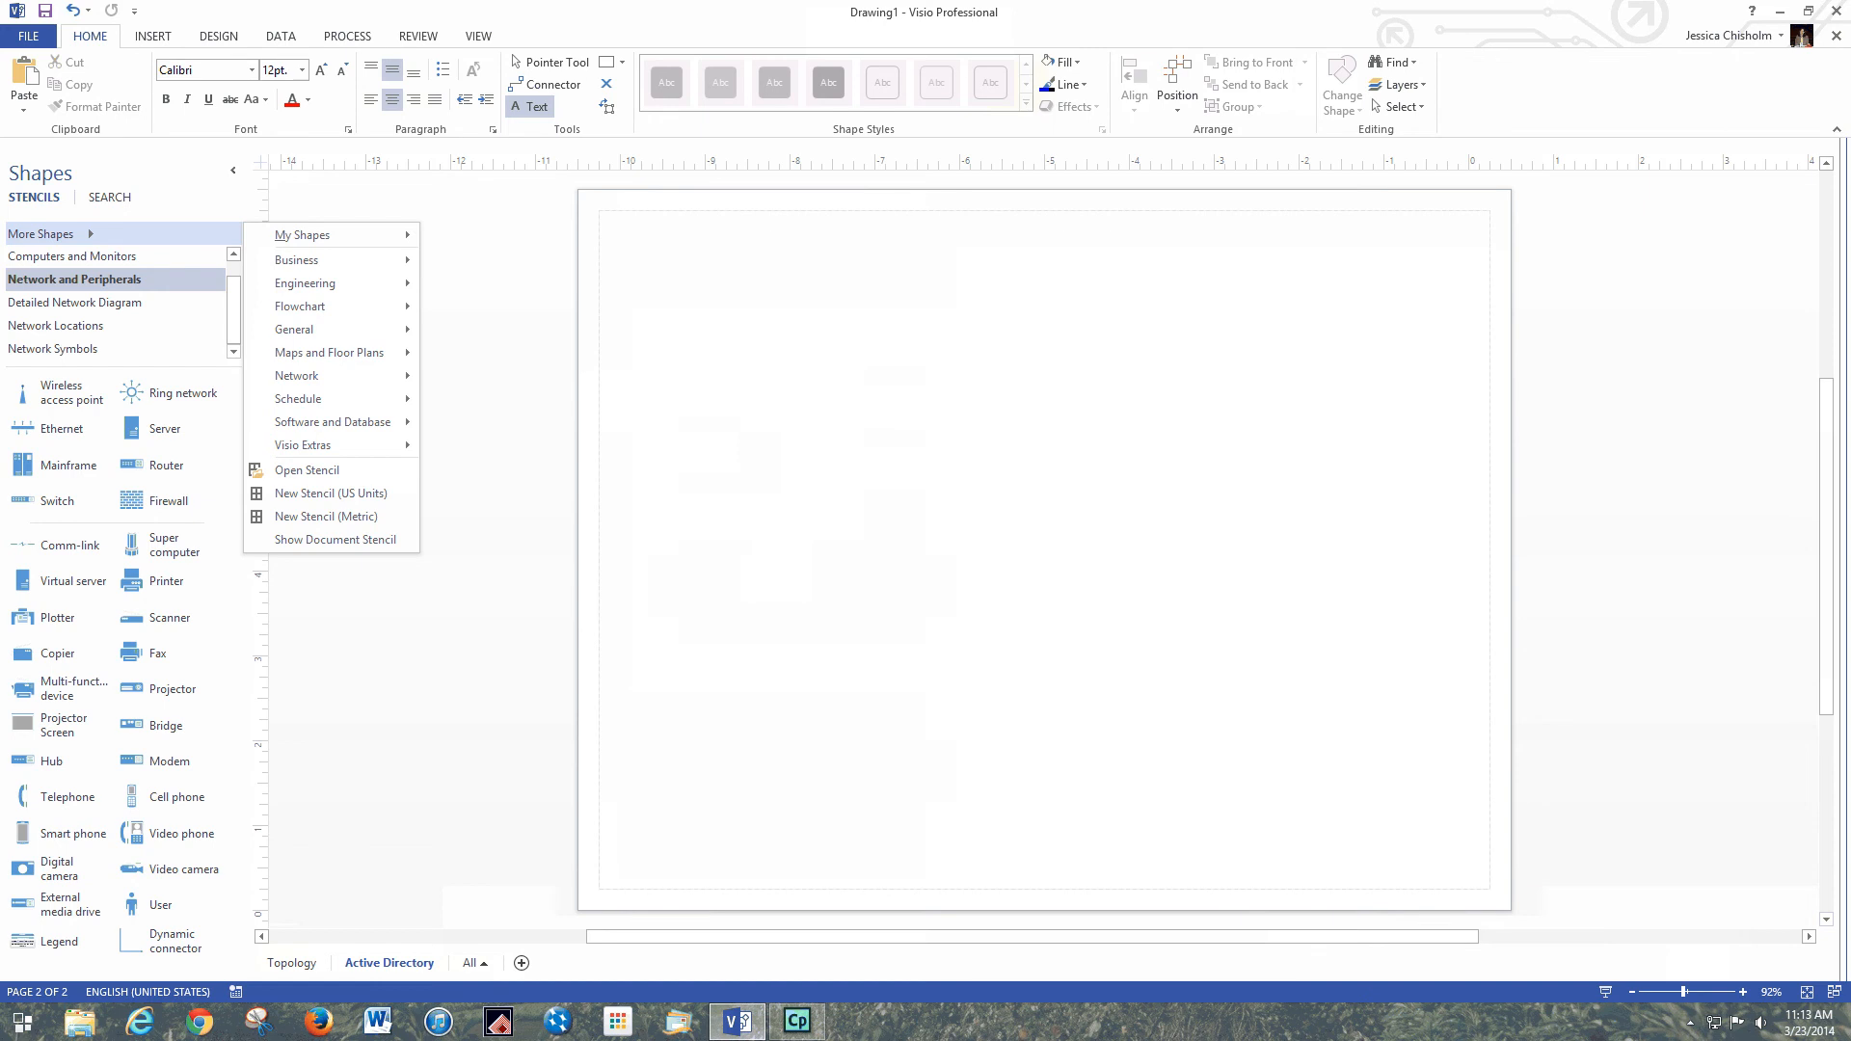
mouse_move(329, 376)
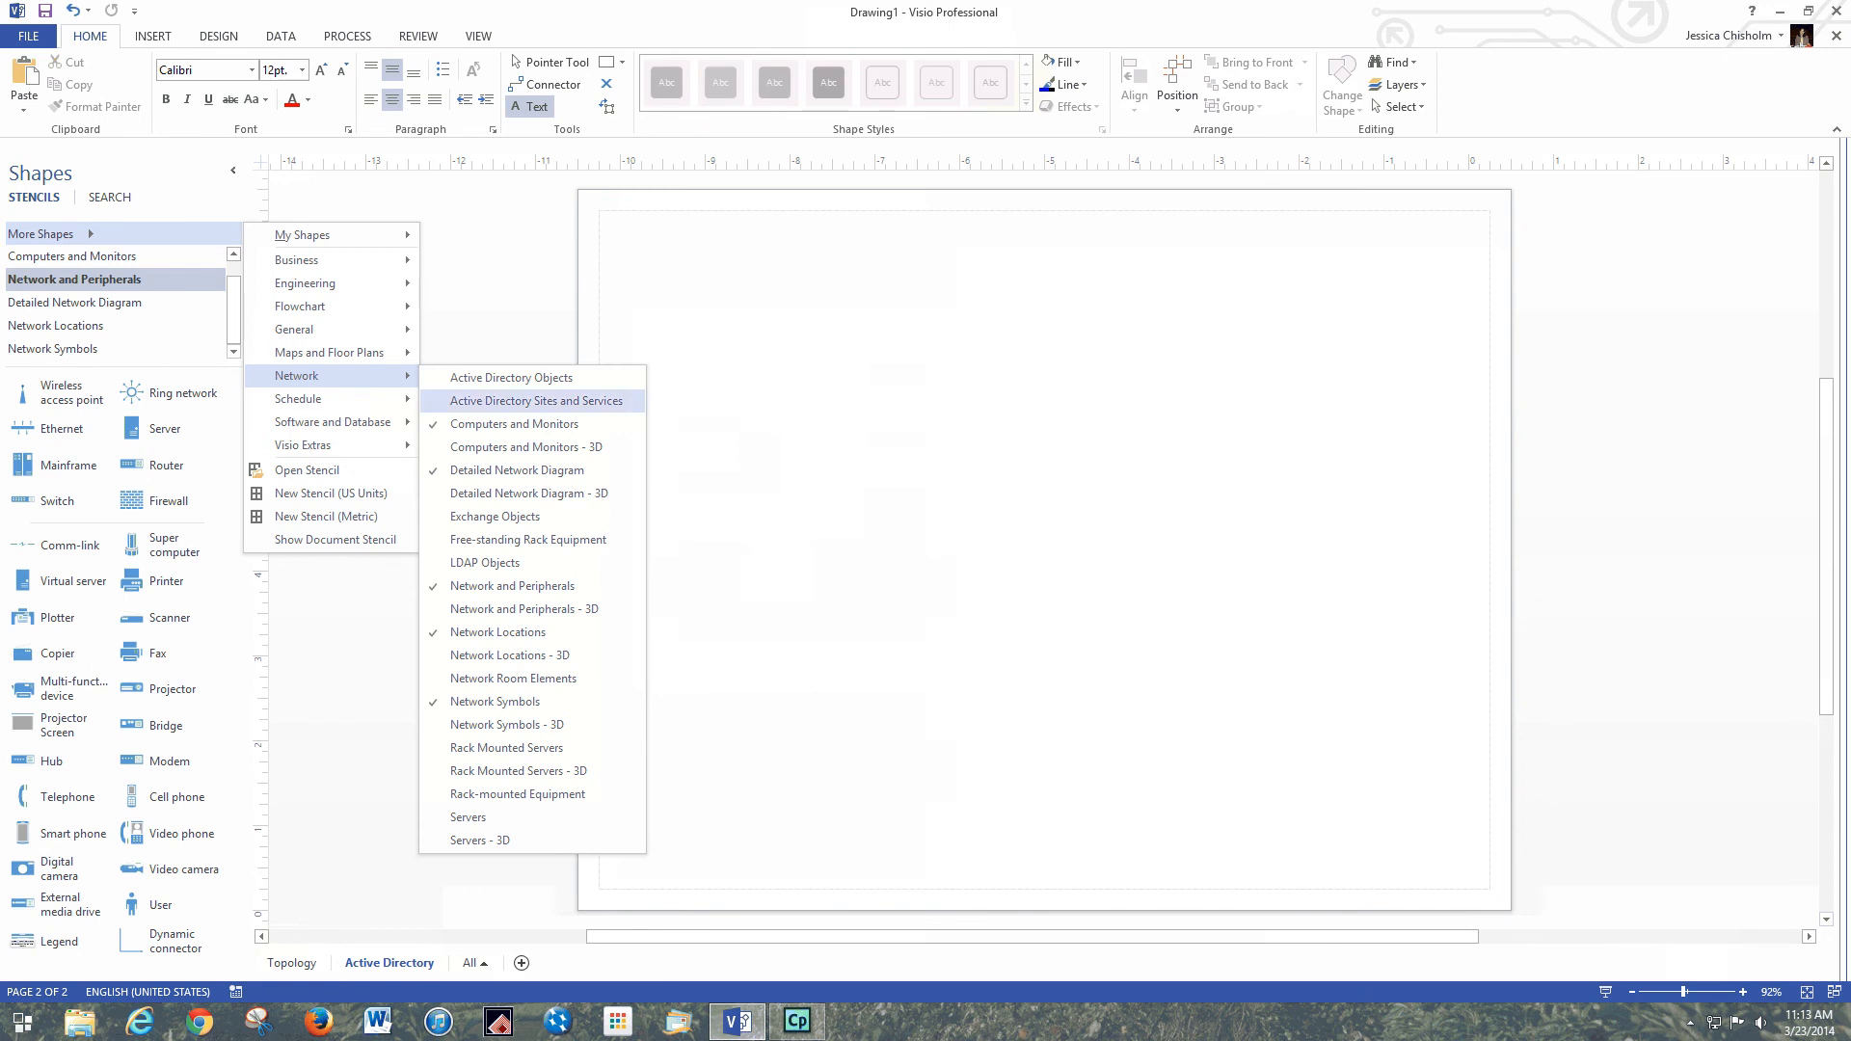
left_click(511, 378)
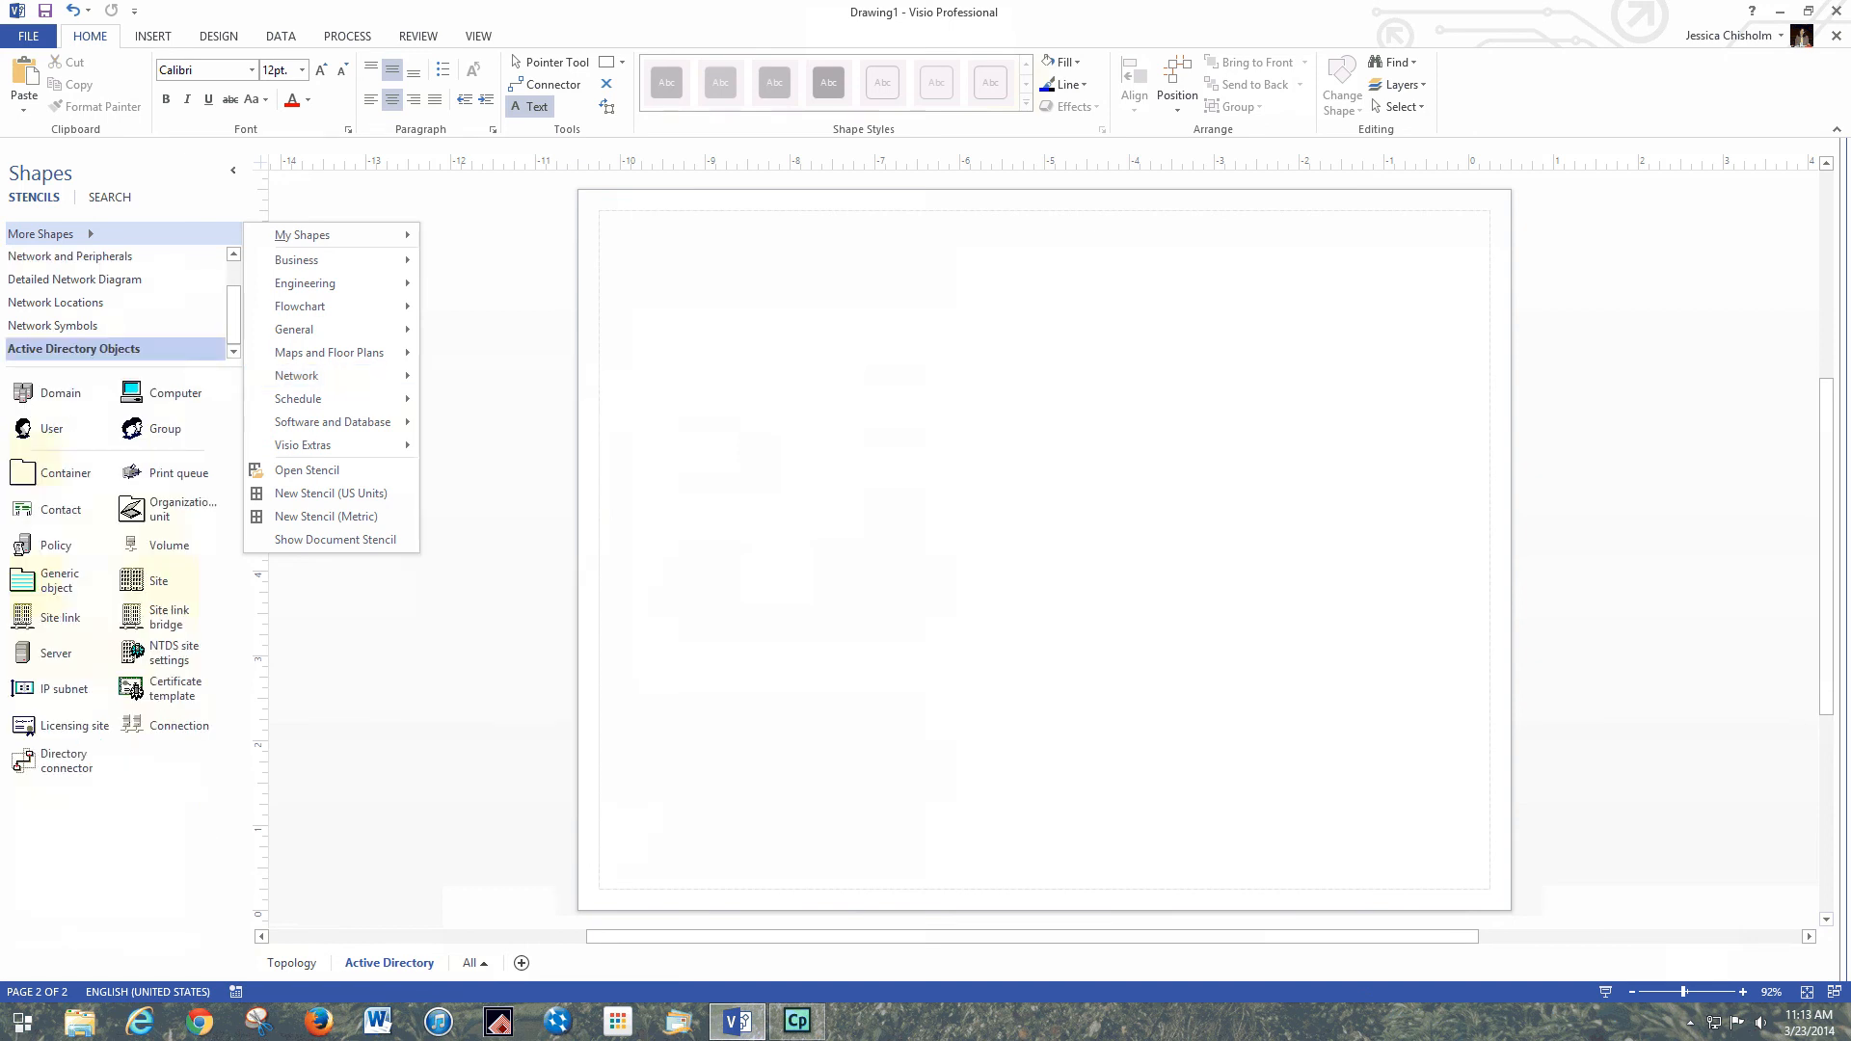
left_click(51, 234)
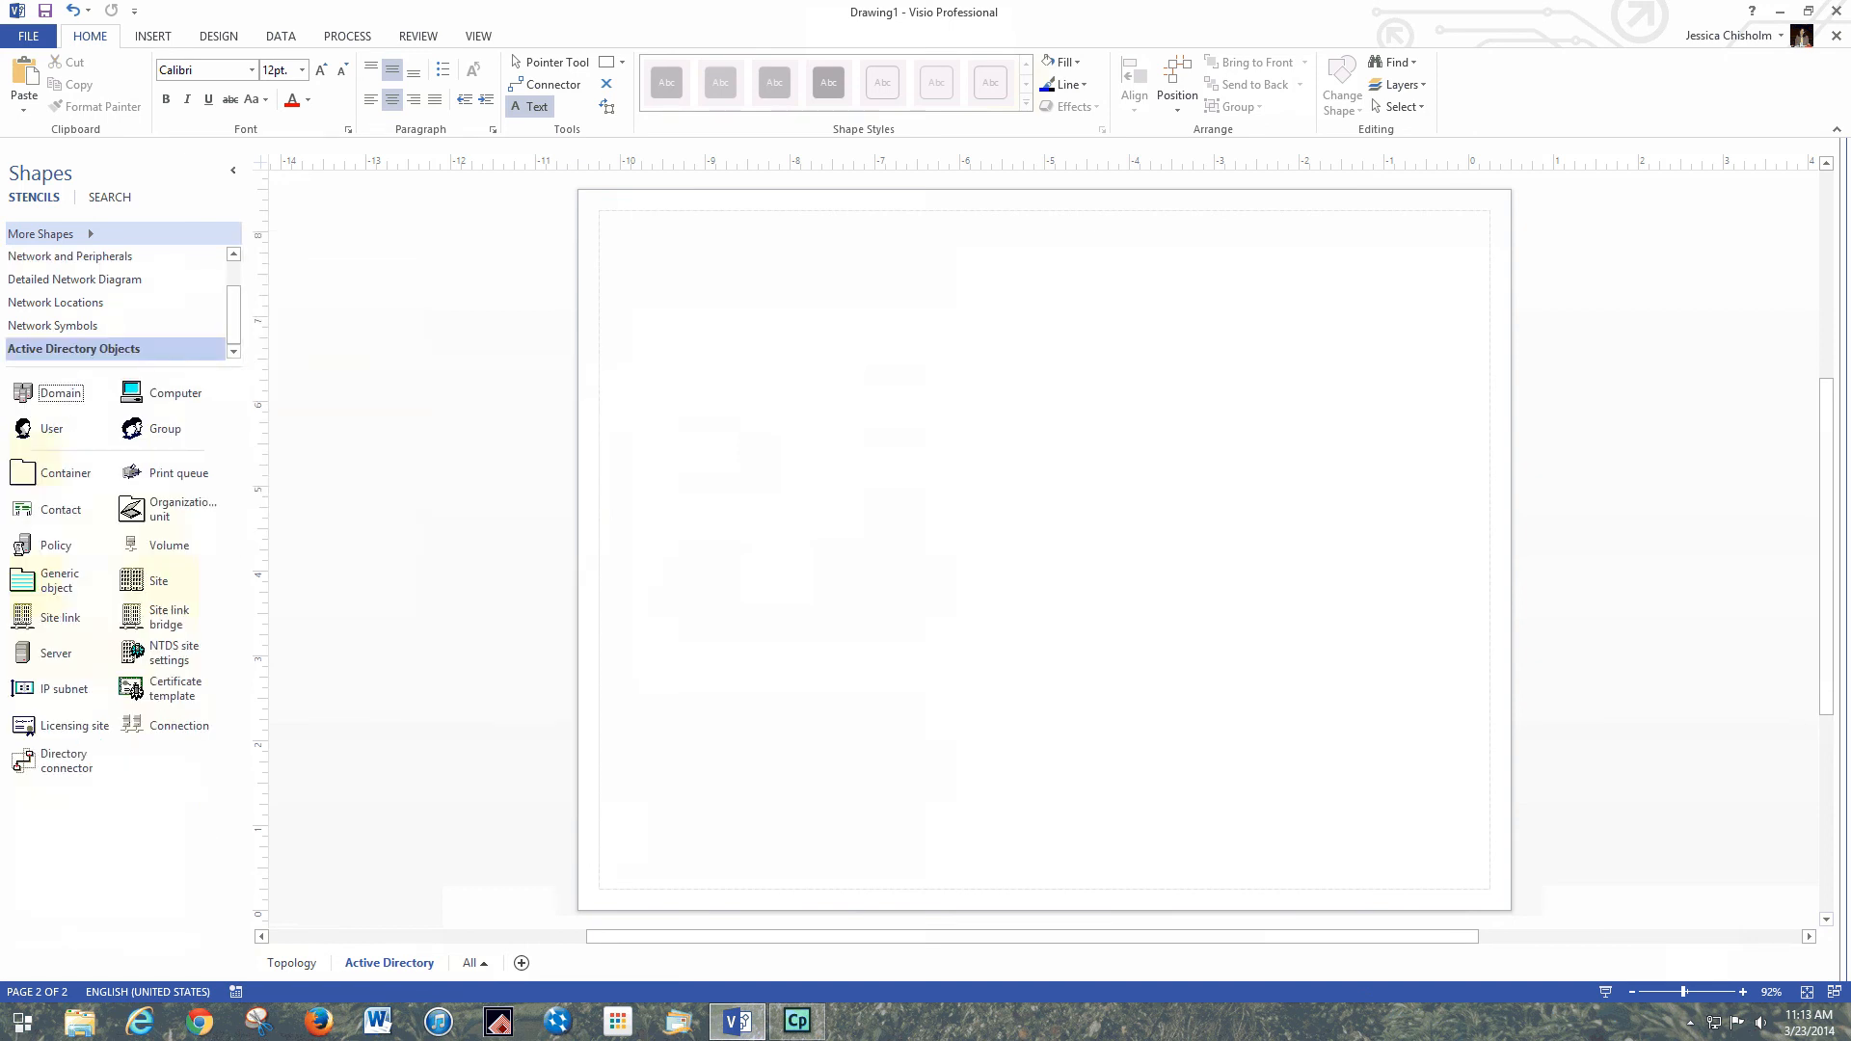
Step: Place a Domain shape in the upper left area of the Active Directory page and enlarge it to 1 by 1 in
left_click_drag(48, 393, 812, 285)
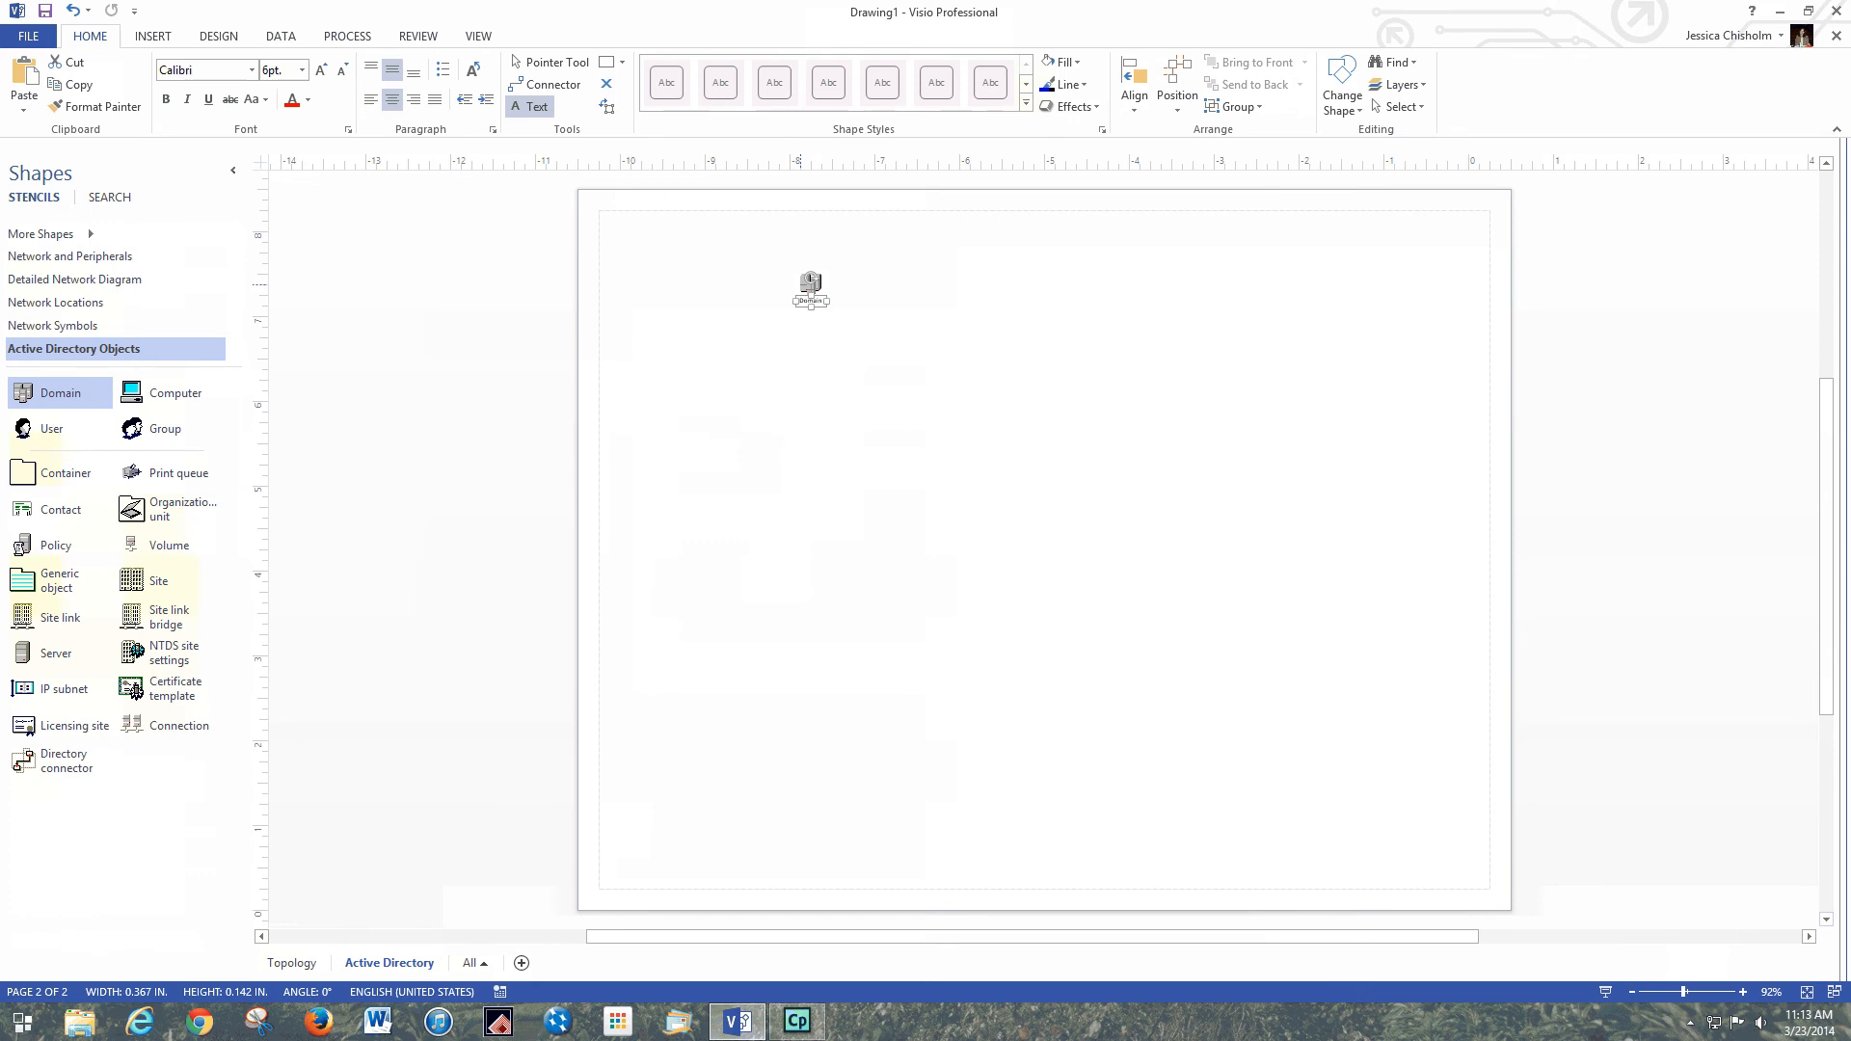
left_click(1742, 992)
left_click(1742, 992)
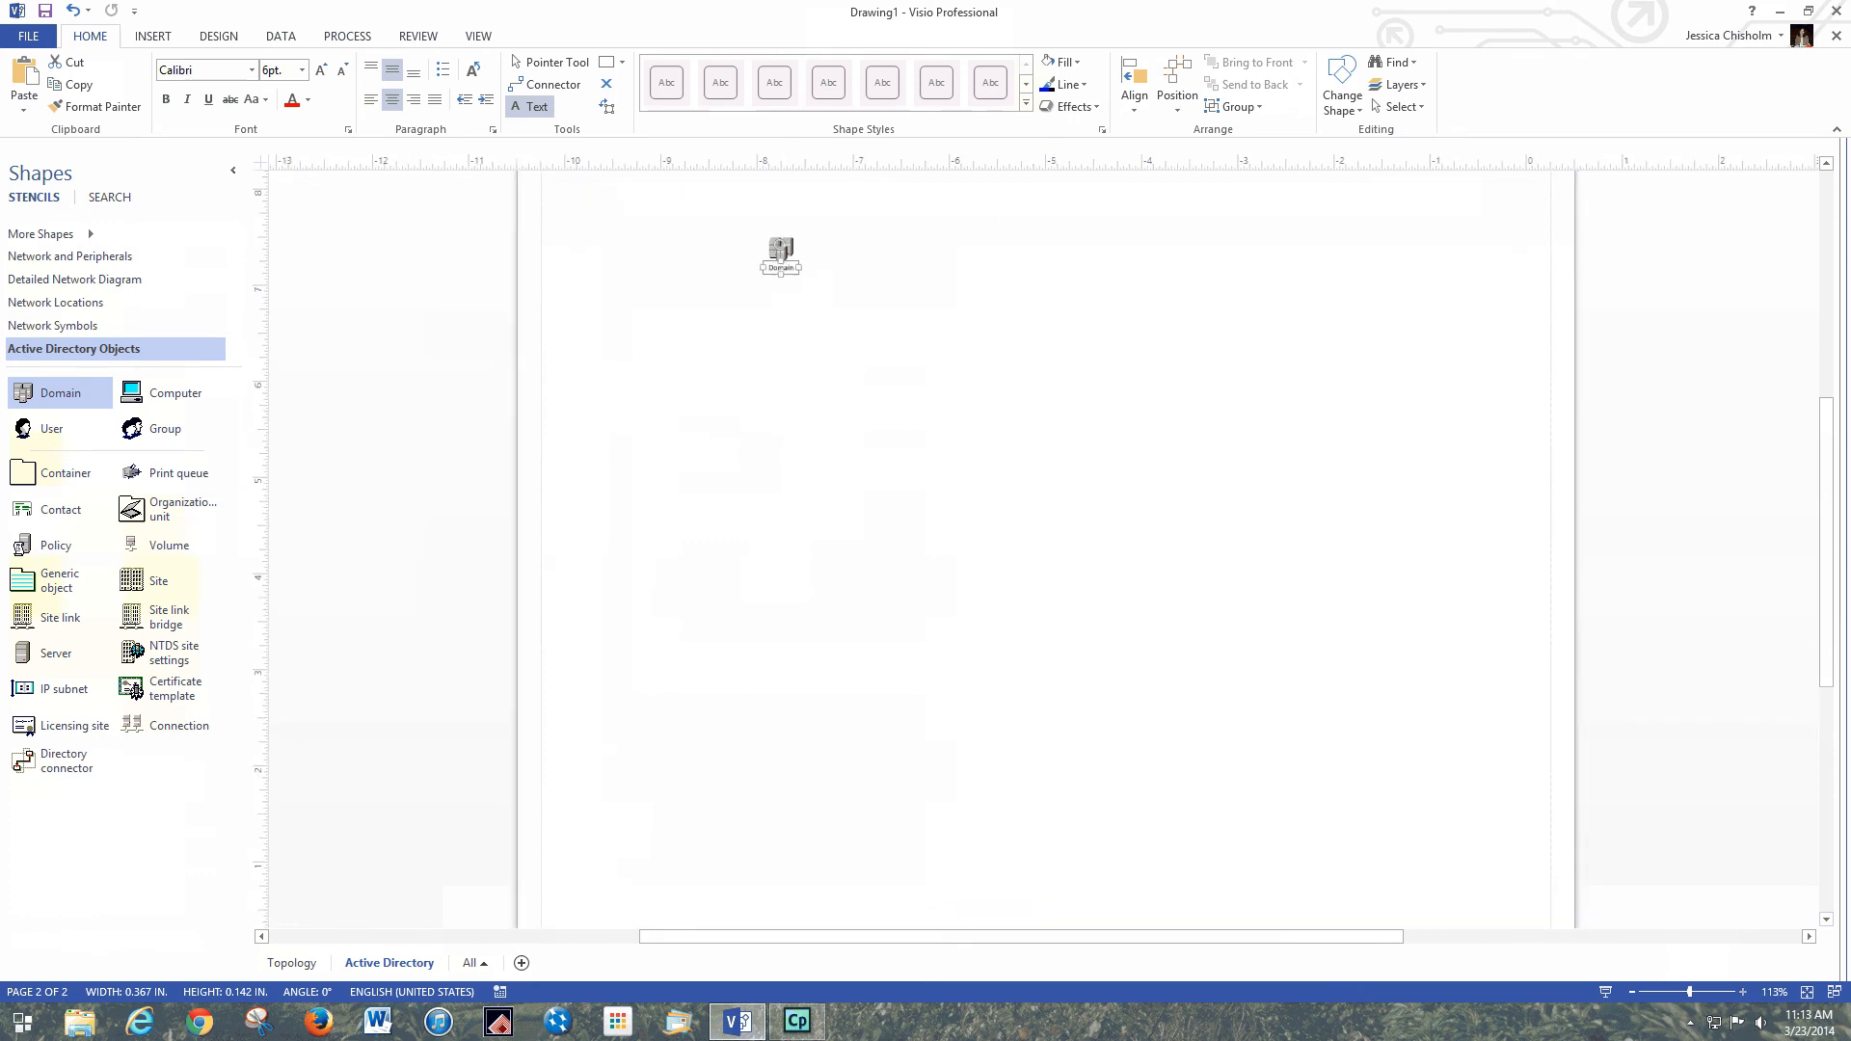
key("ctrl+1")
left_click_drag(774, 224, 799, 315)
Step: Label the Domain shape "ASGUARD.COM" and set its text size to 12 pt
key("BackSpace")
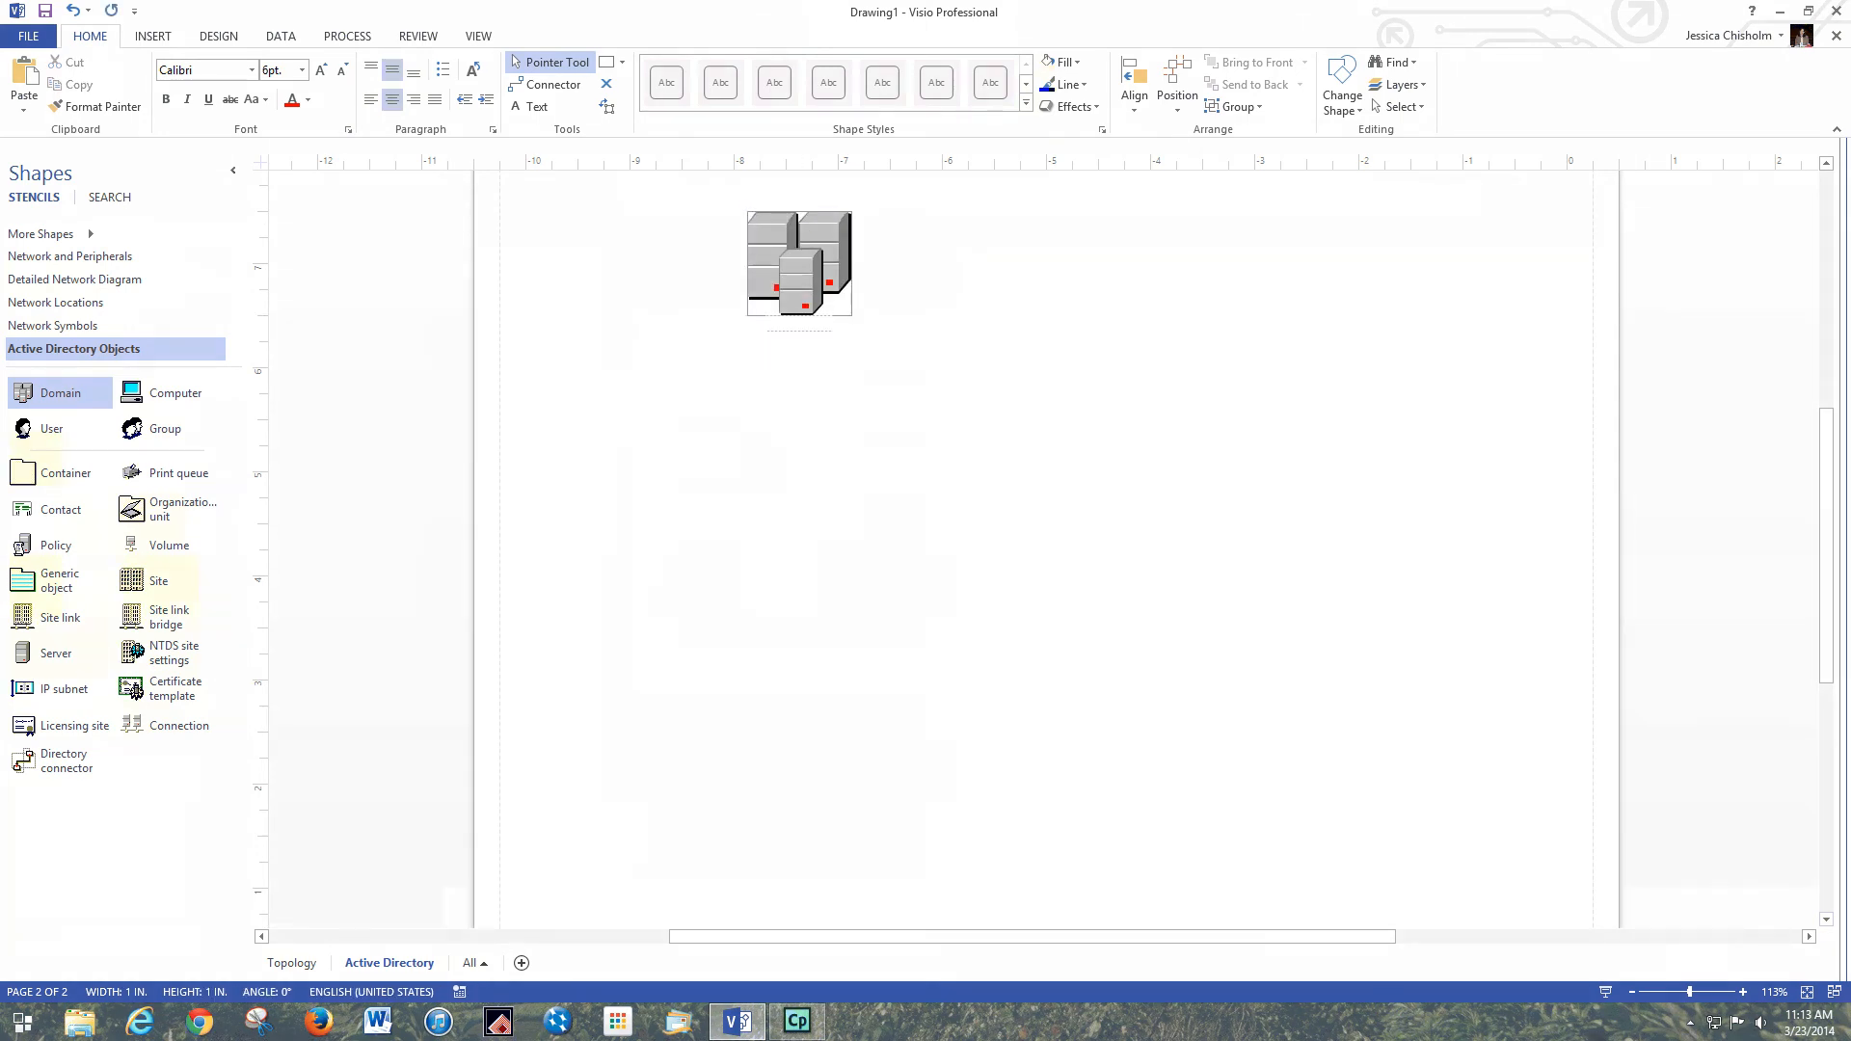
type("ASGUARD.COM")
key("ctrl+a")
left_click(302, 70)
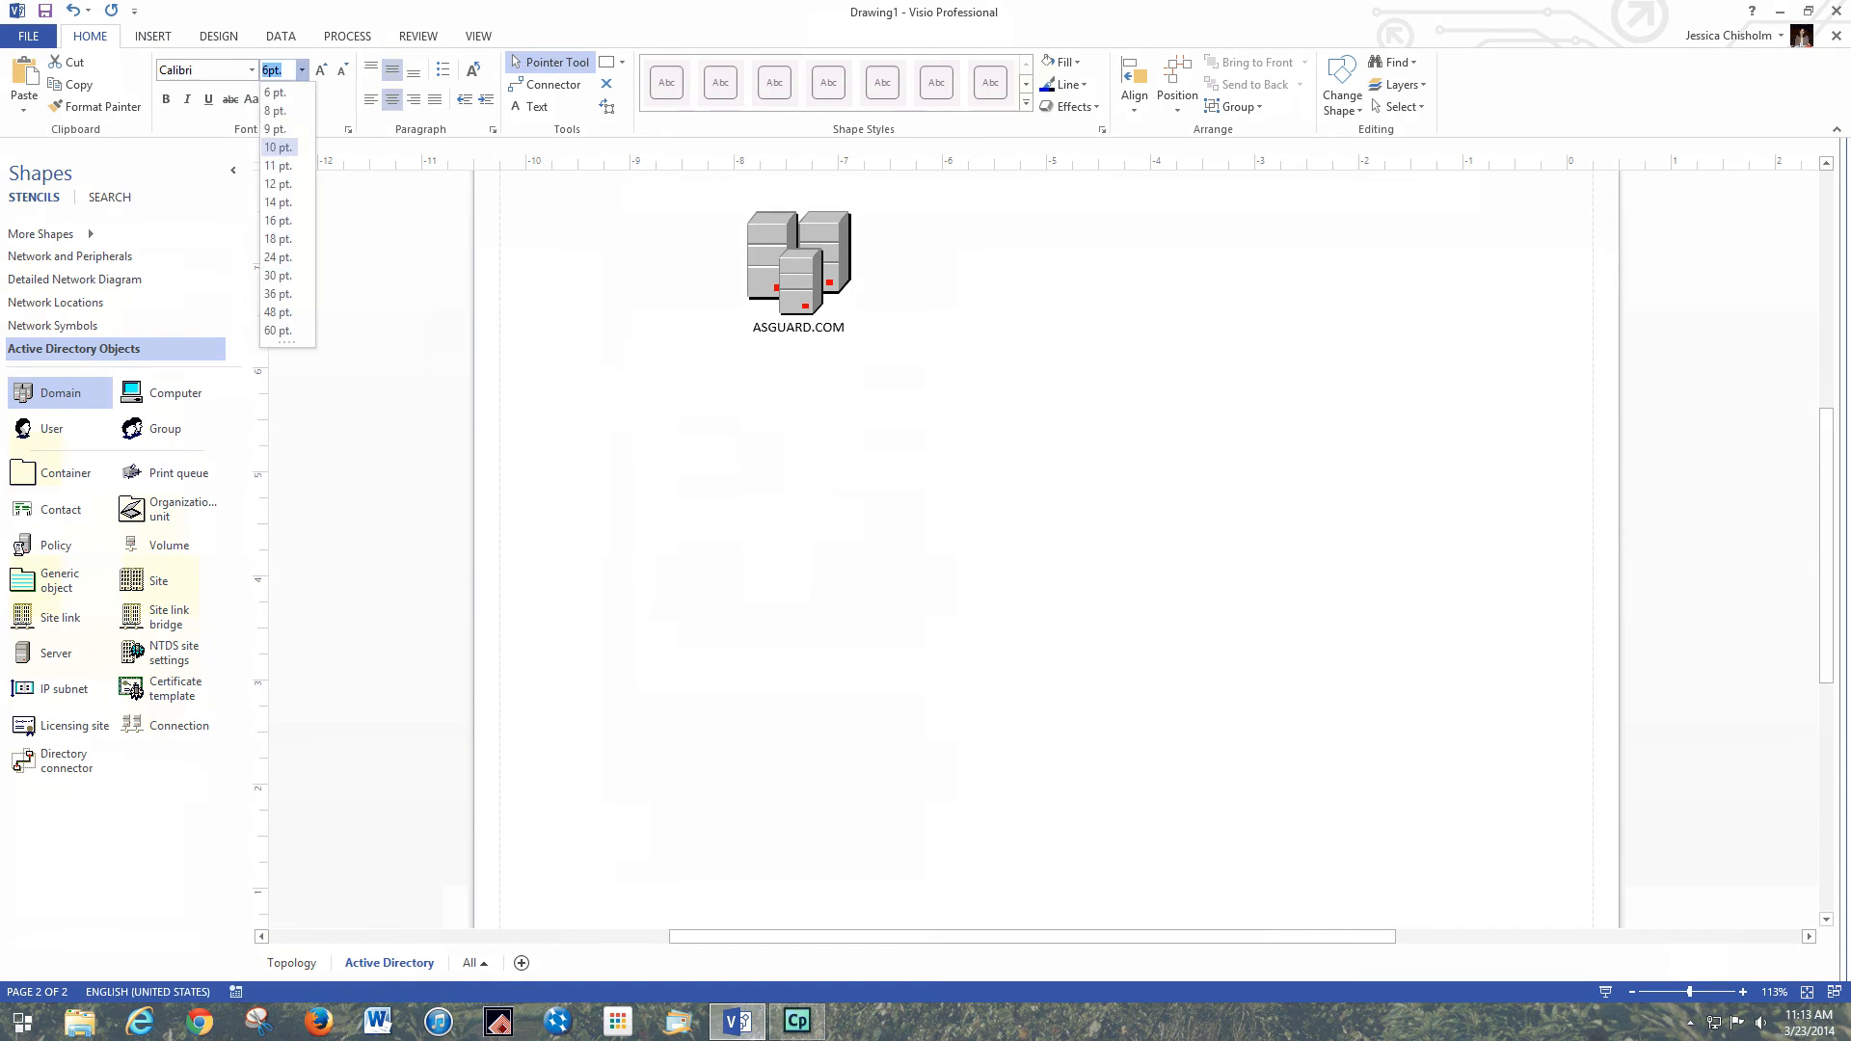
type("12")
key("Return")
left_click(617, 415)
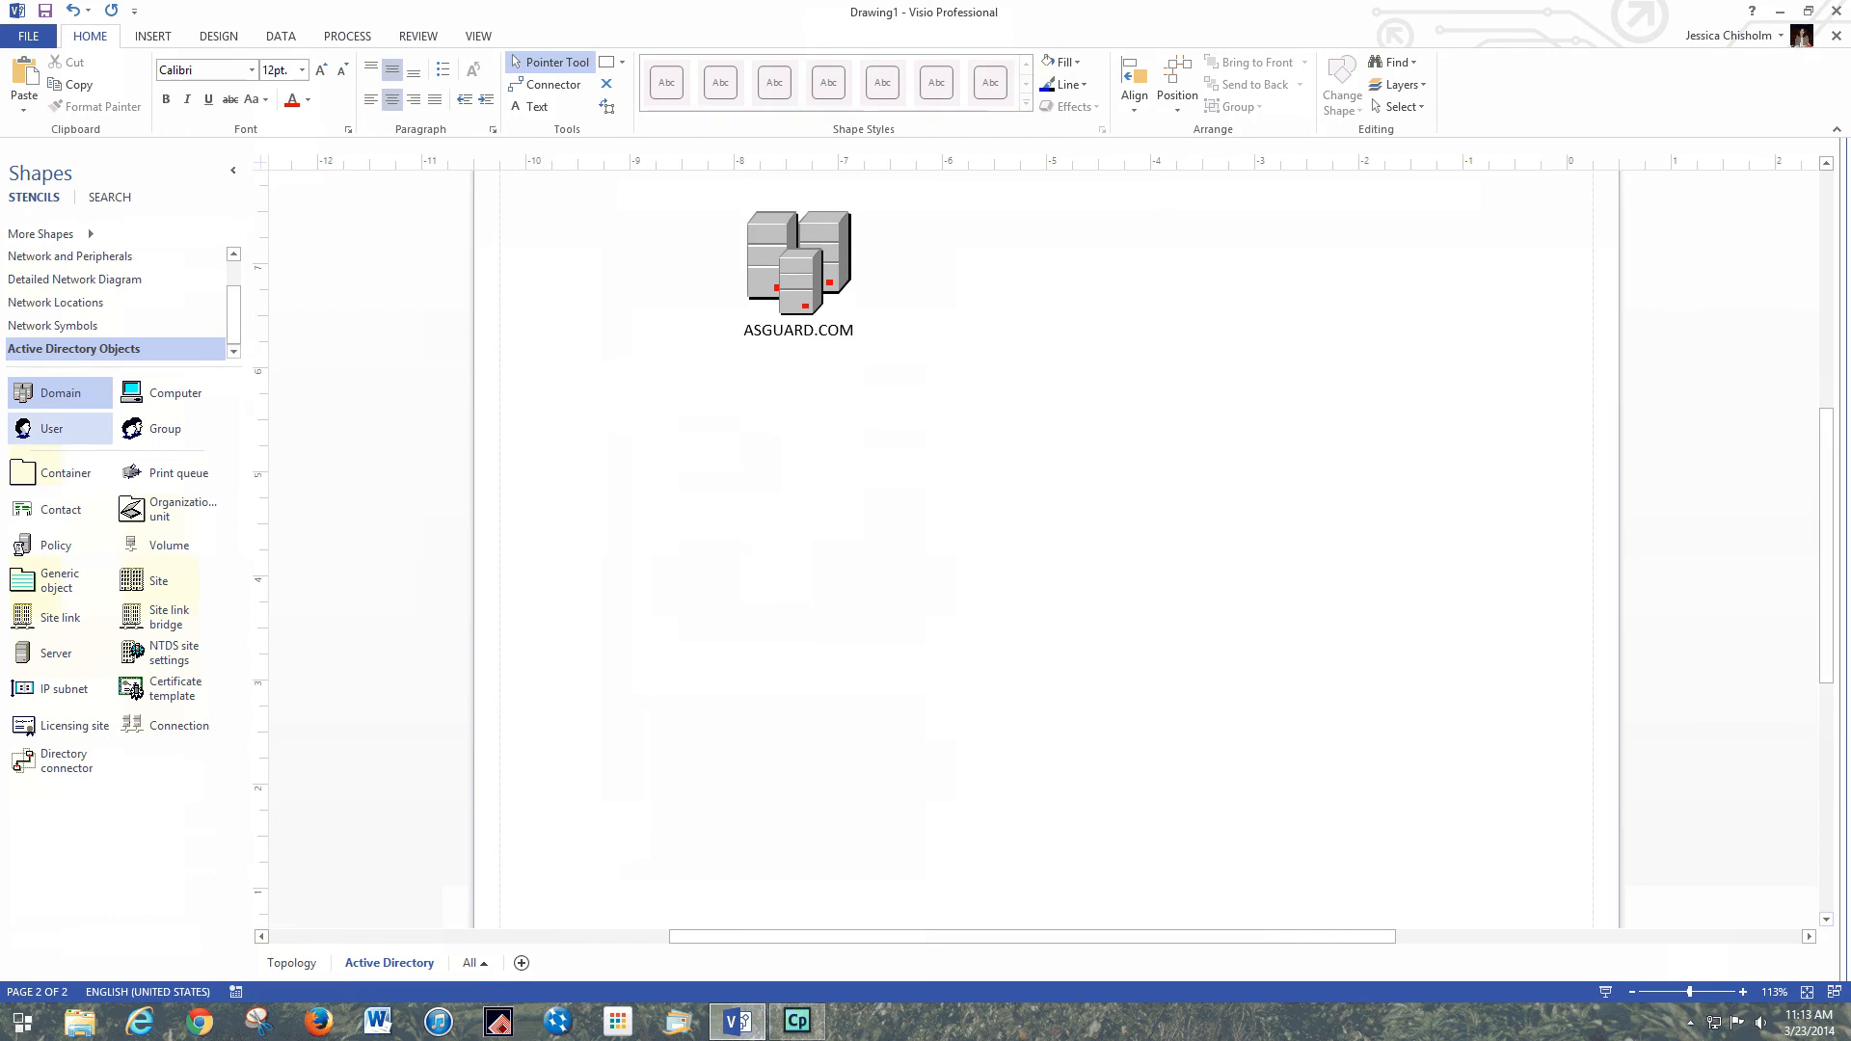
Step: Place four Organizational unit shapes in an evenly spaced vertical column below the ASGUARD.COM domain
left_click_drag(133, 508, 827, 757)
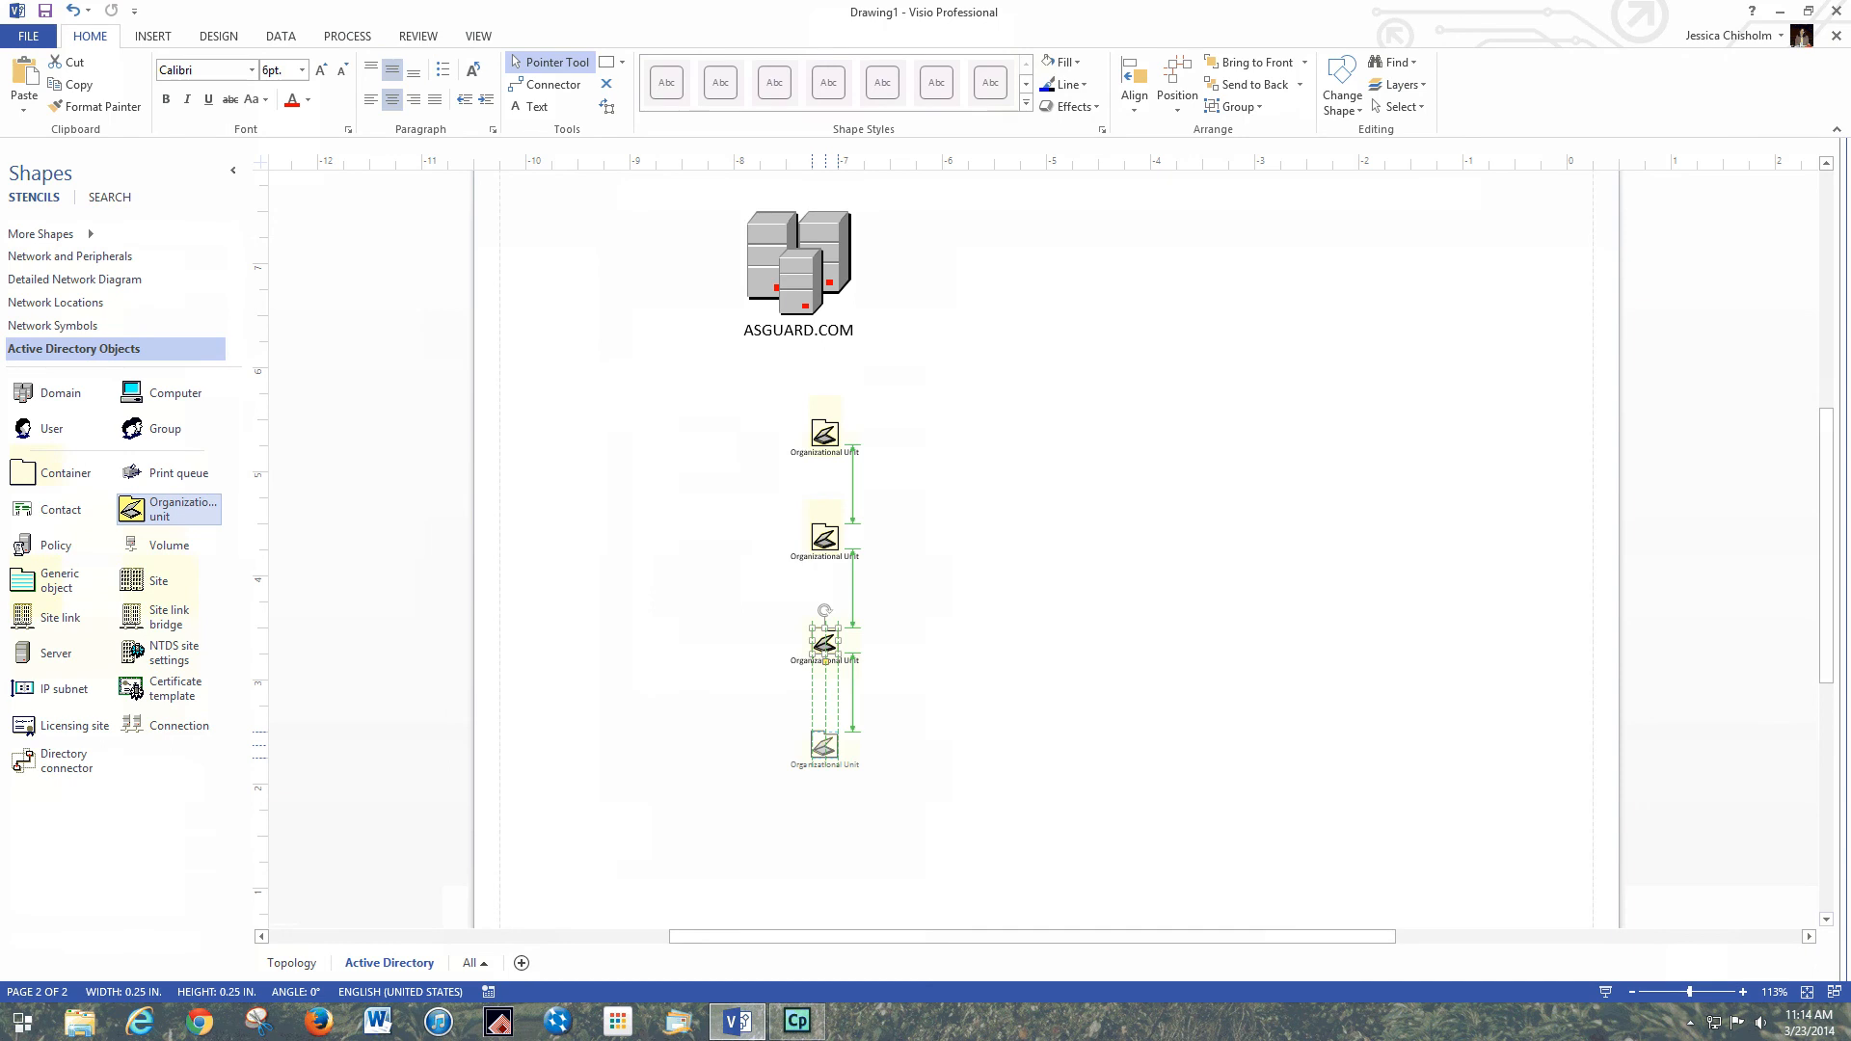
left_click_drag(828, 757, 826, 757)
Step: Label the first three organizational units from the top "Sales", "Marketing" and "IT"
double_click(825, 436)
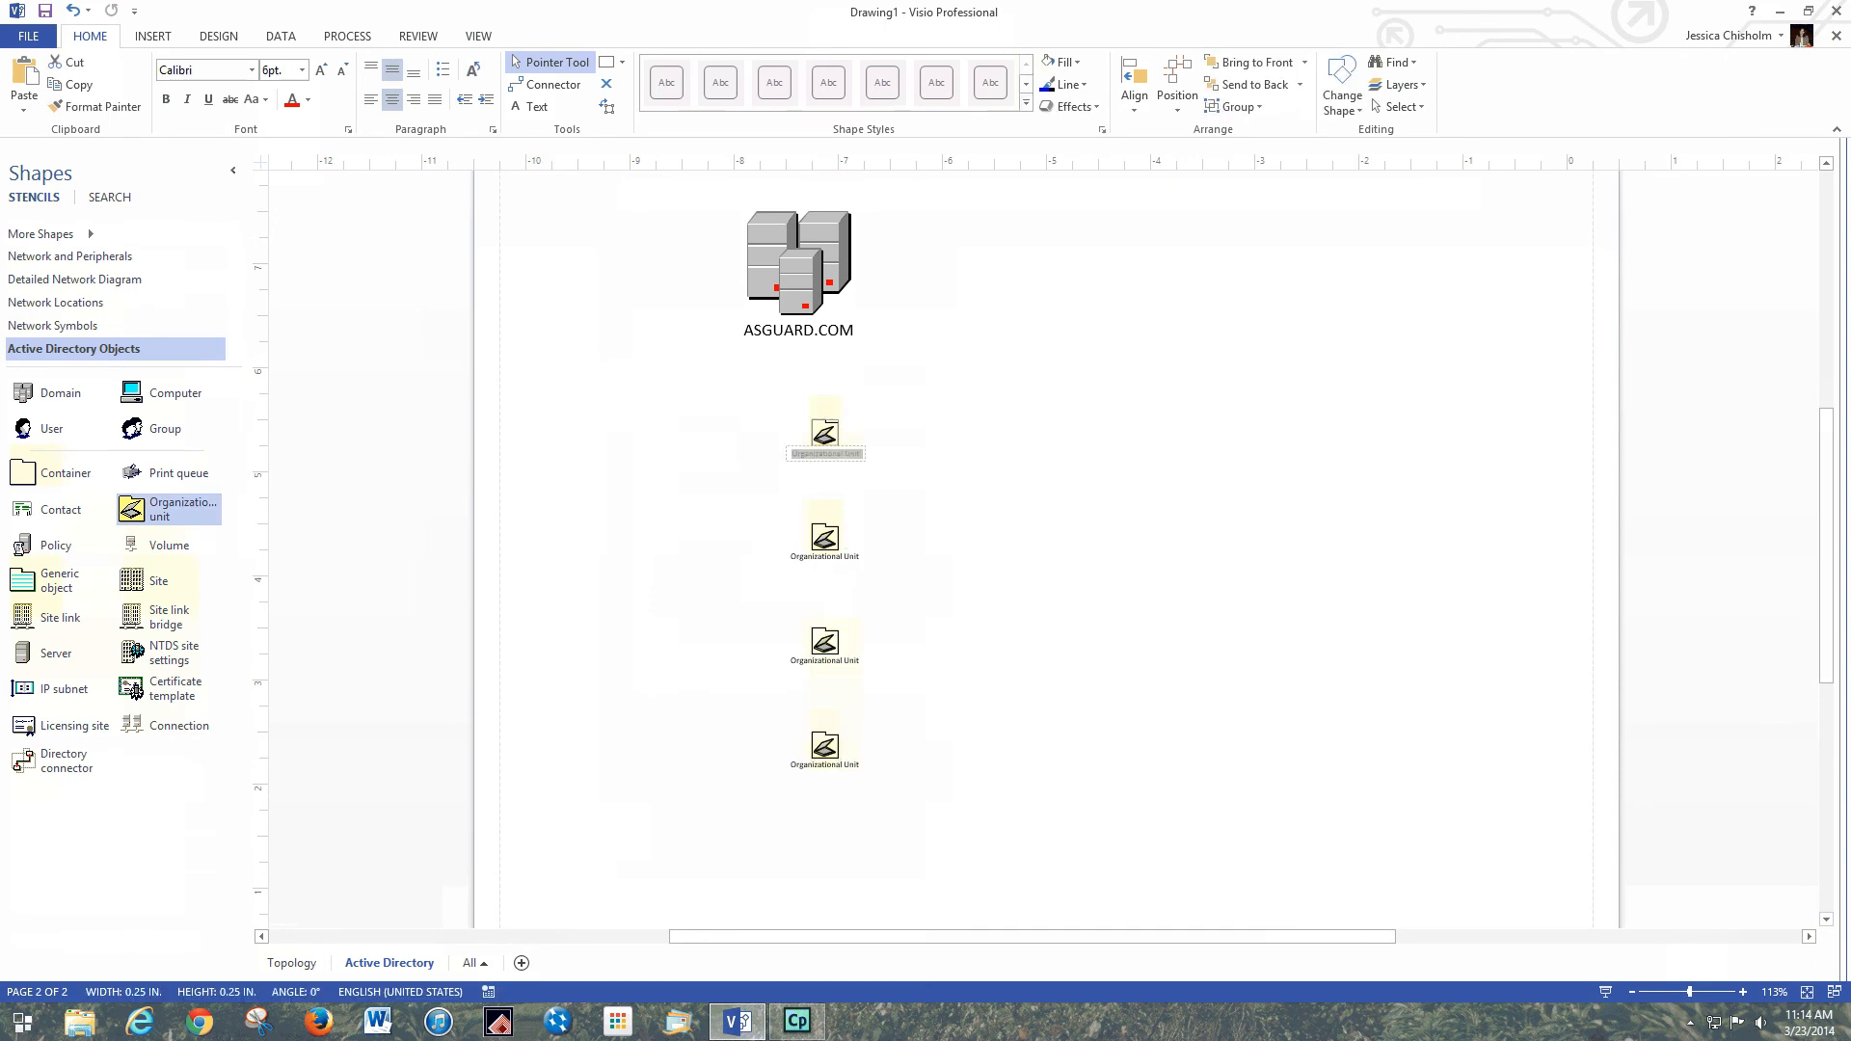
type("Sales")
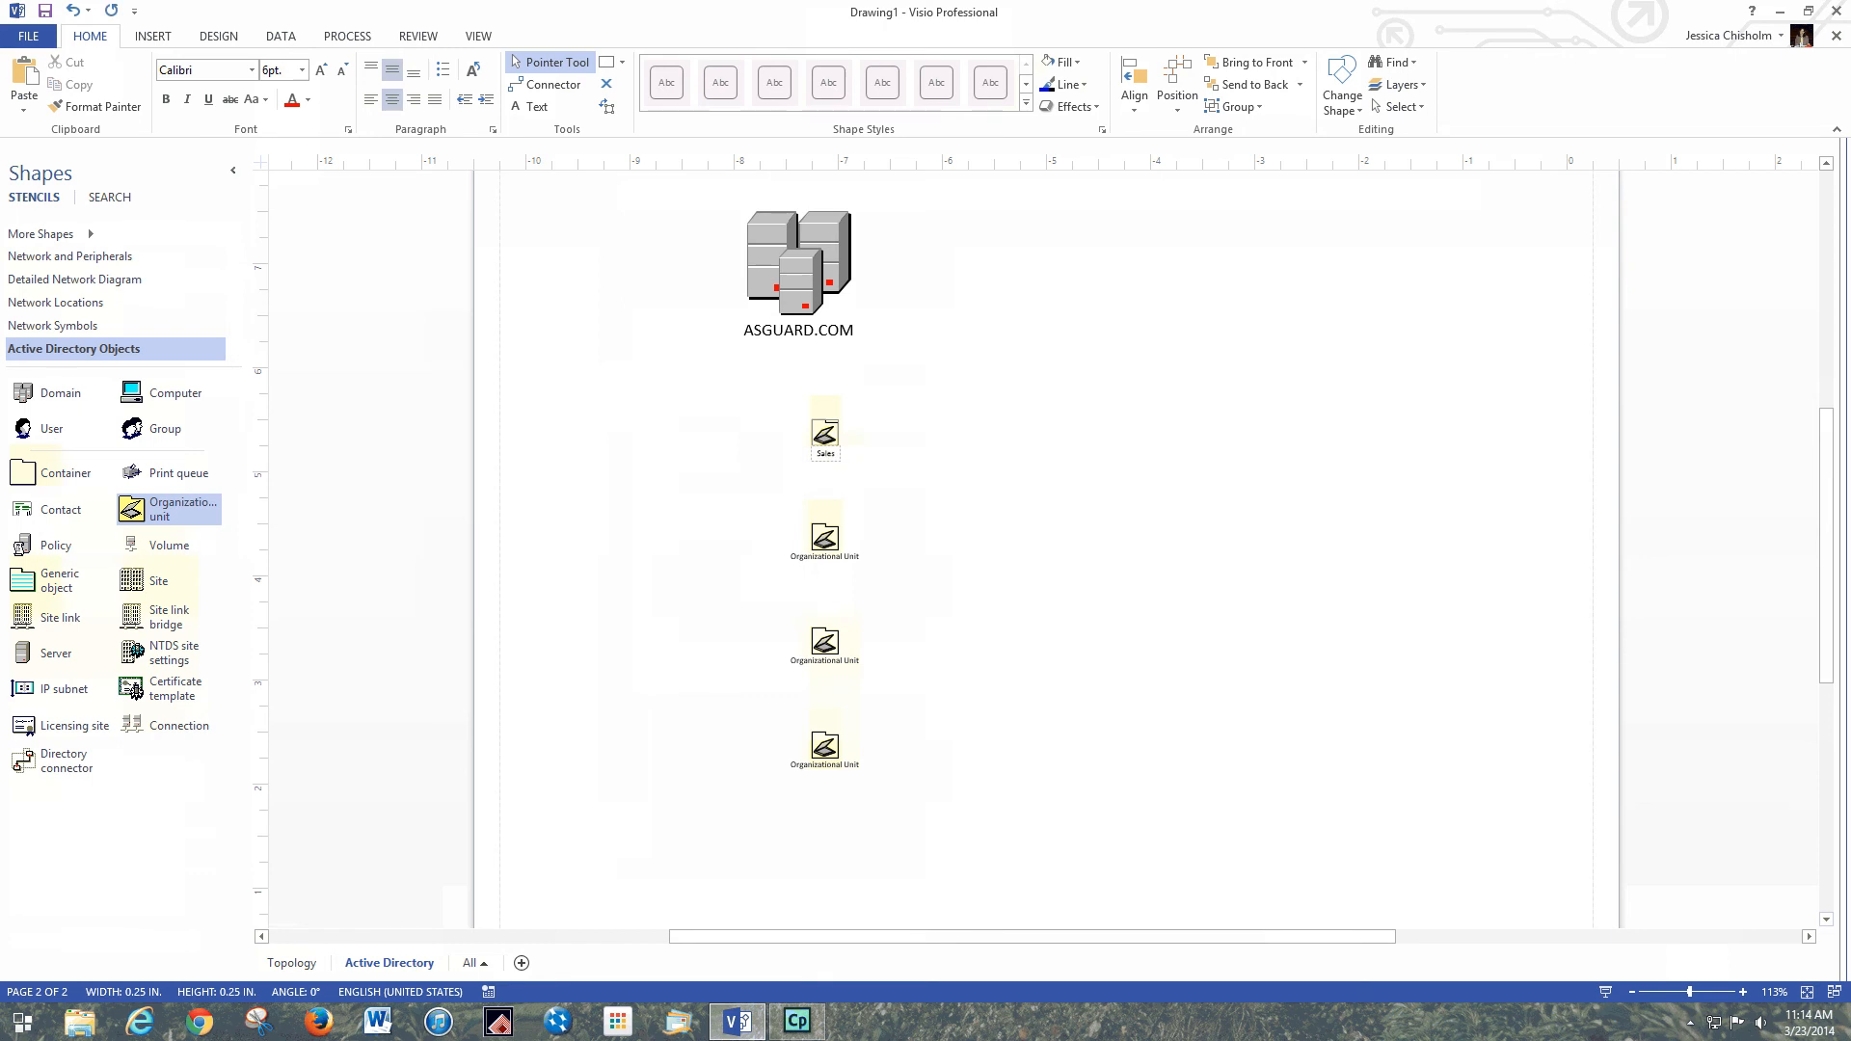
key("super+d")
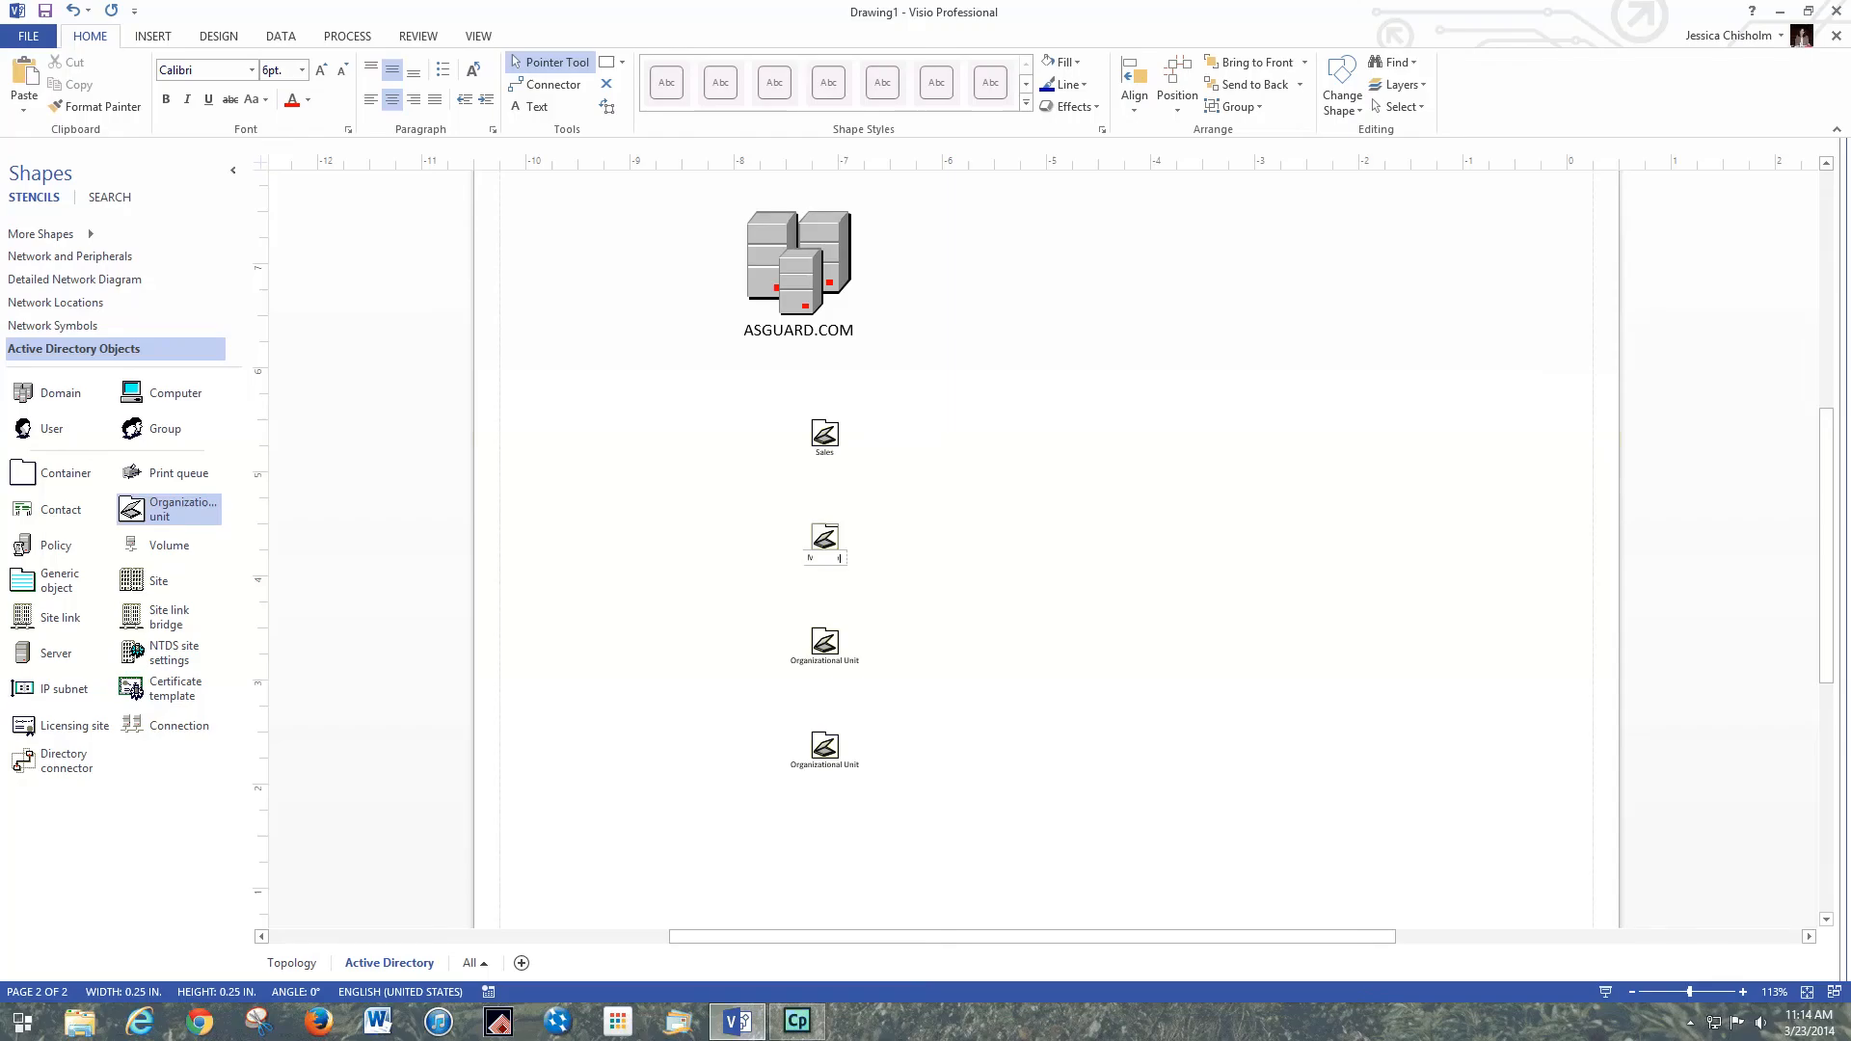
type("Marketing")
left_click(824, 642)
type("H")
key("Escape")
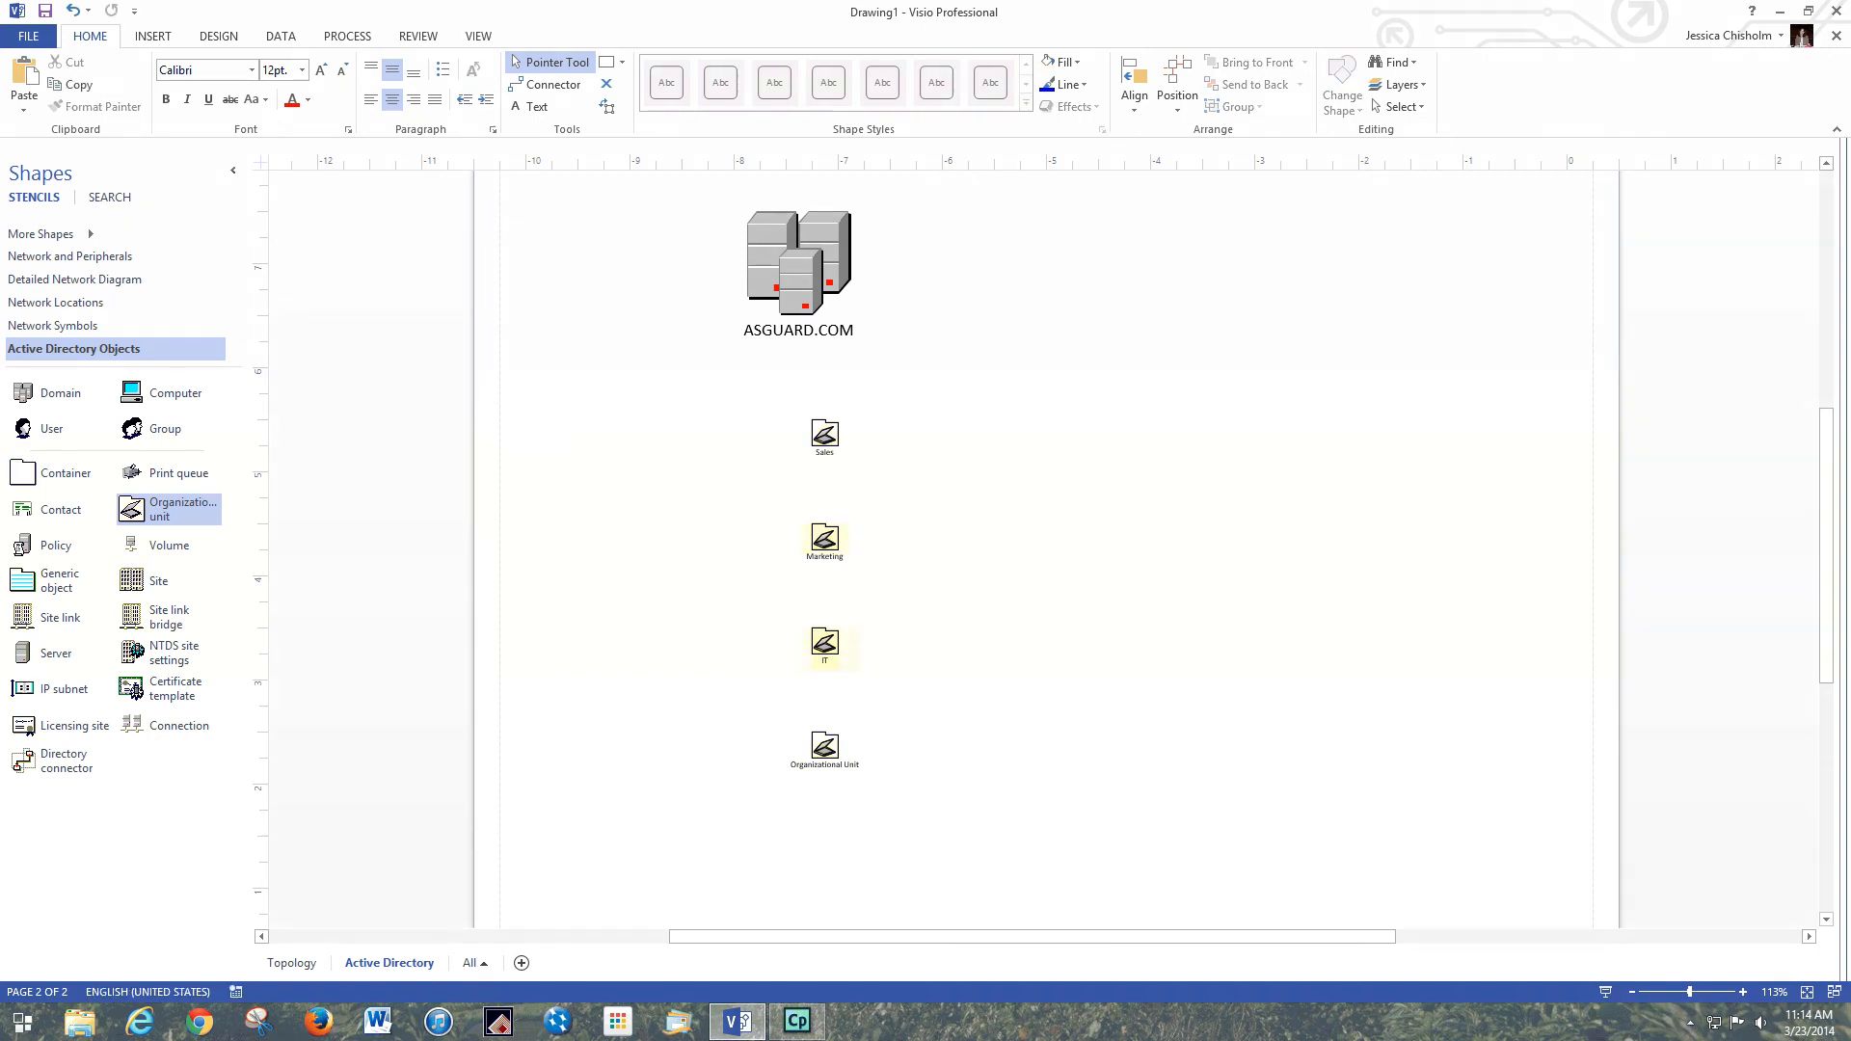
Step: Set the label text of all four organizational units to 14 pt
left_click_drag(668, 366, 948, 904)
left_click_drag(668, 366, 950, 903)
left_click(302, 70)
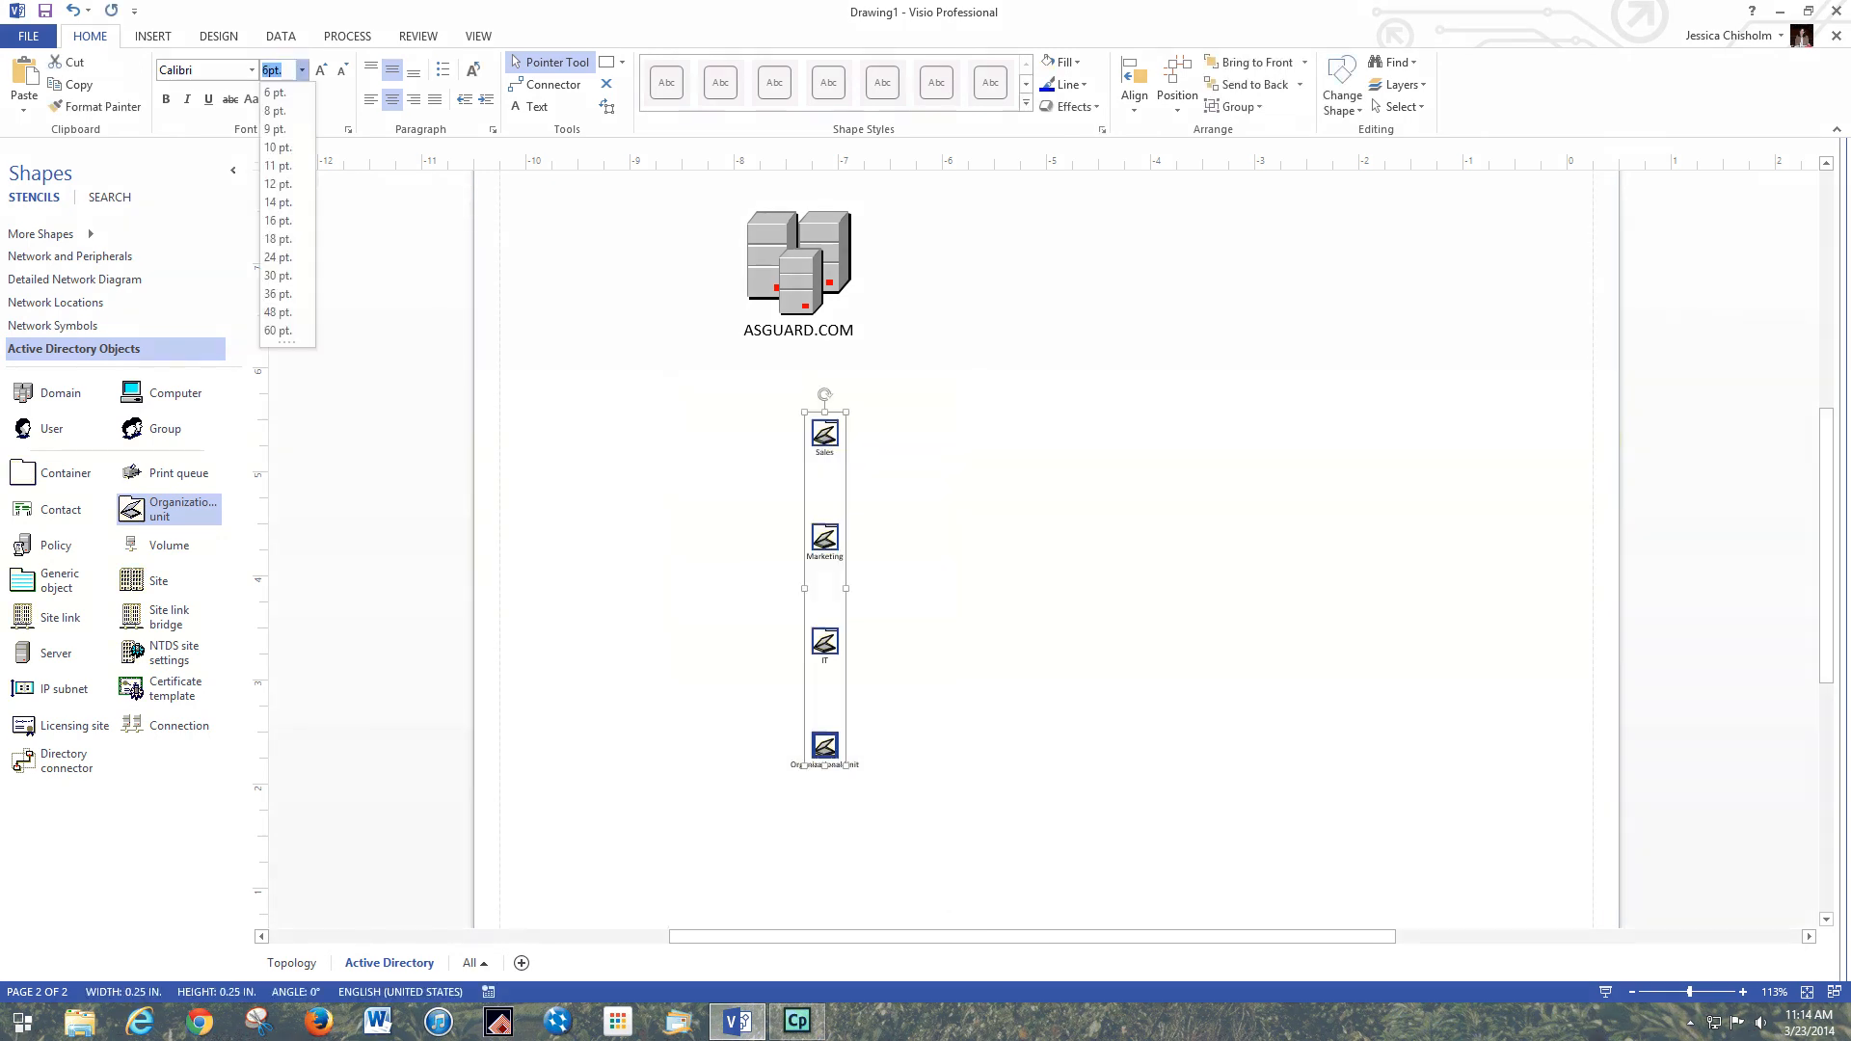
left_click(279, 203)
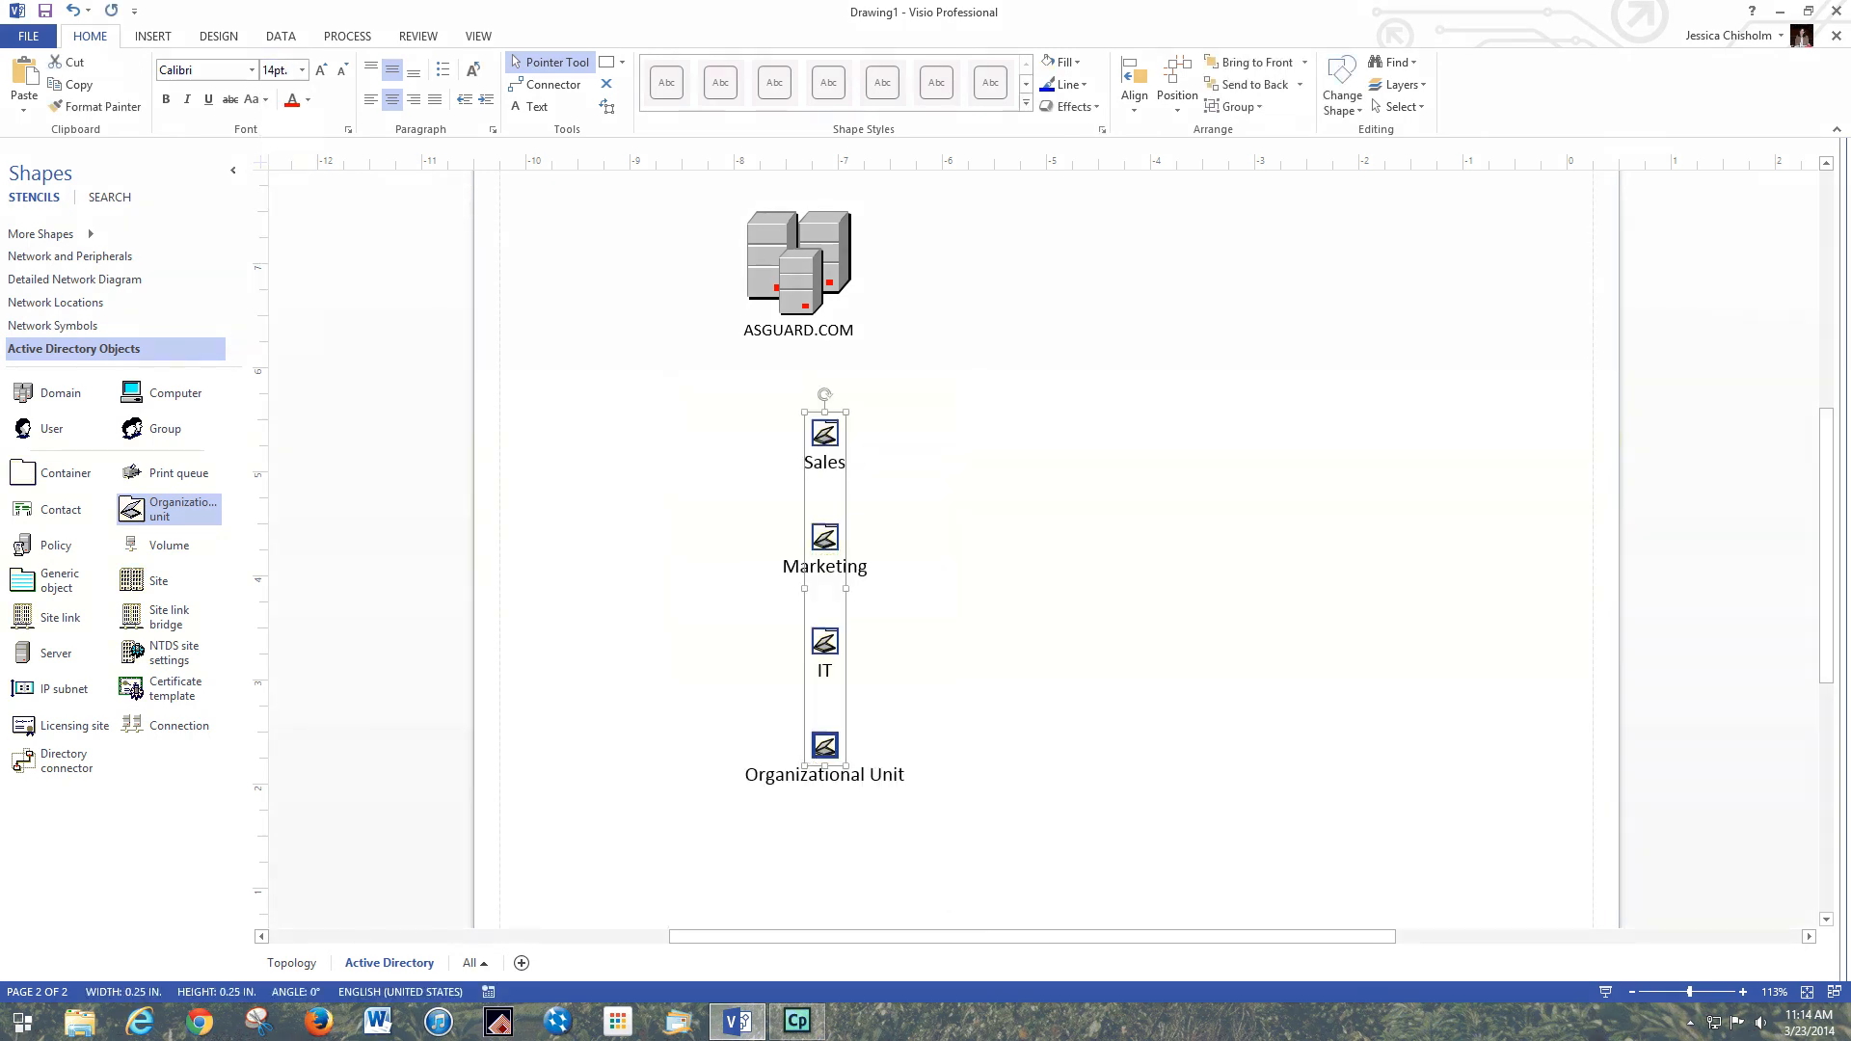
key("Escape")
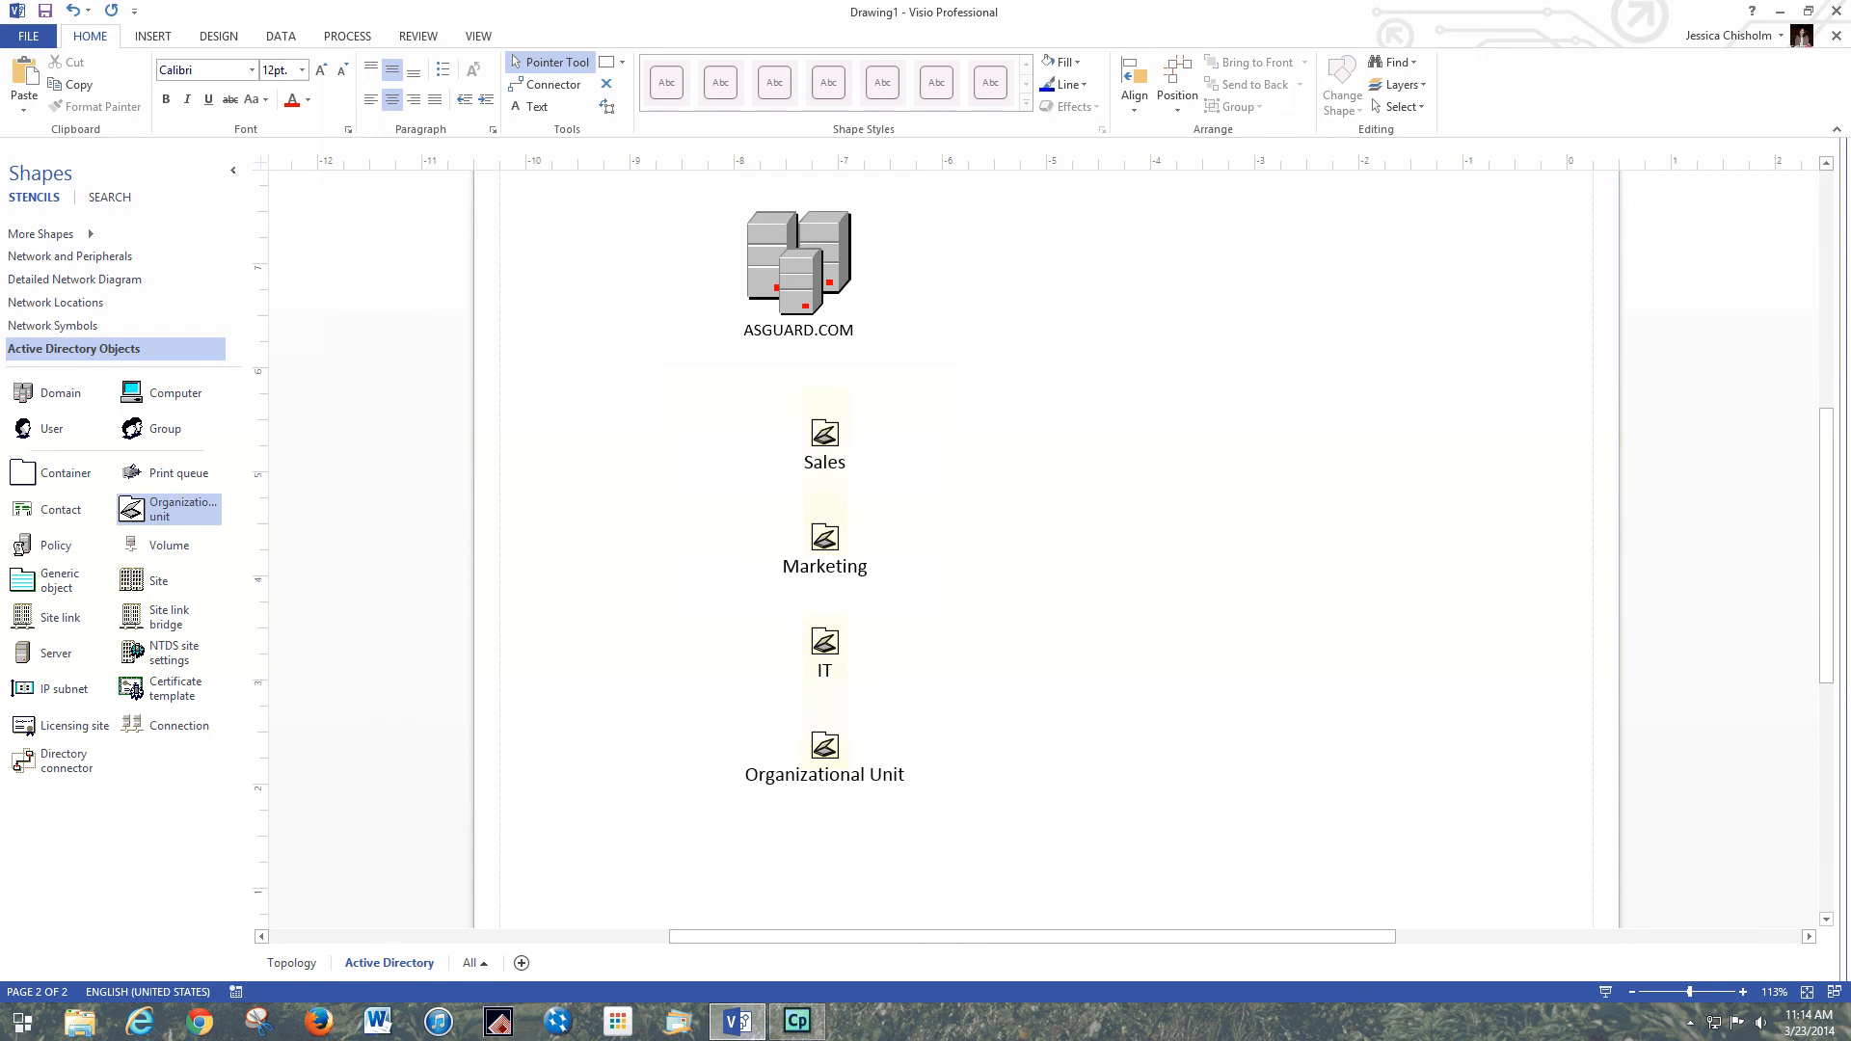
Step: Set the label text of all four organizational units to 10 pt
left_click_drag(749, 388, 943, 928)
left_click(302, 69)
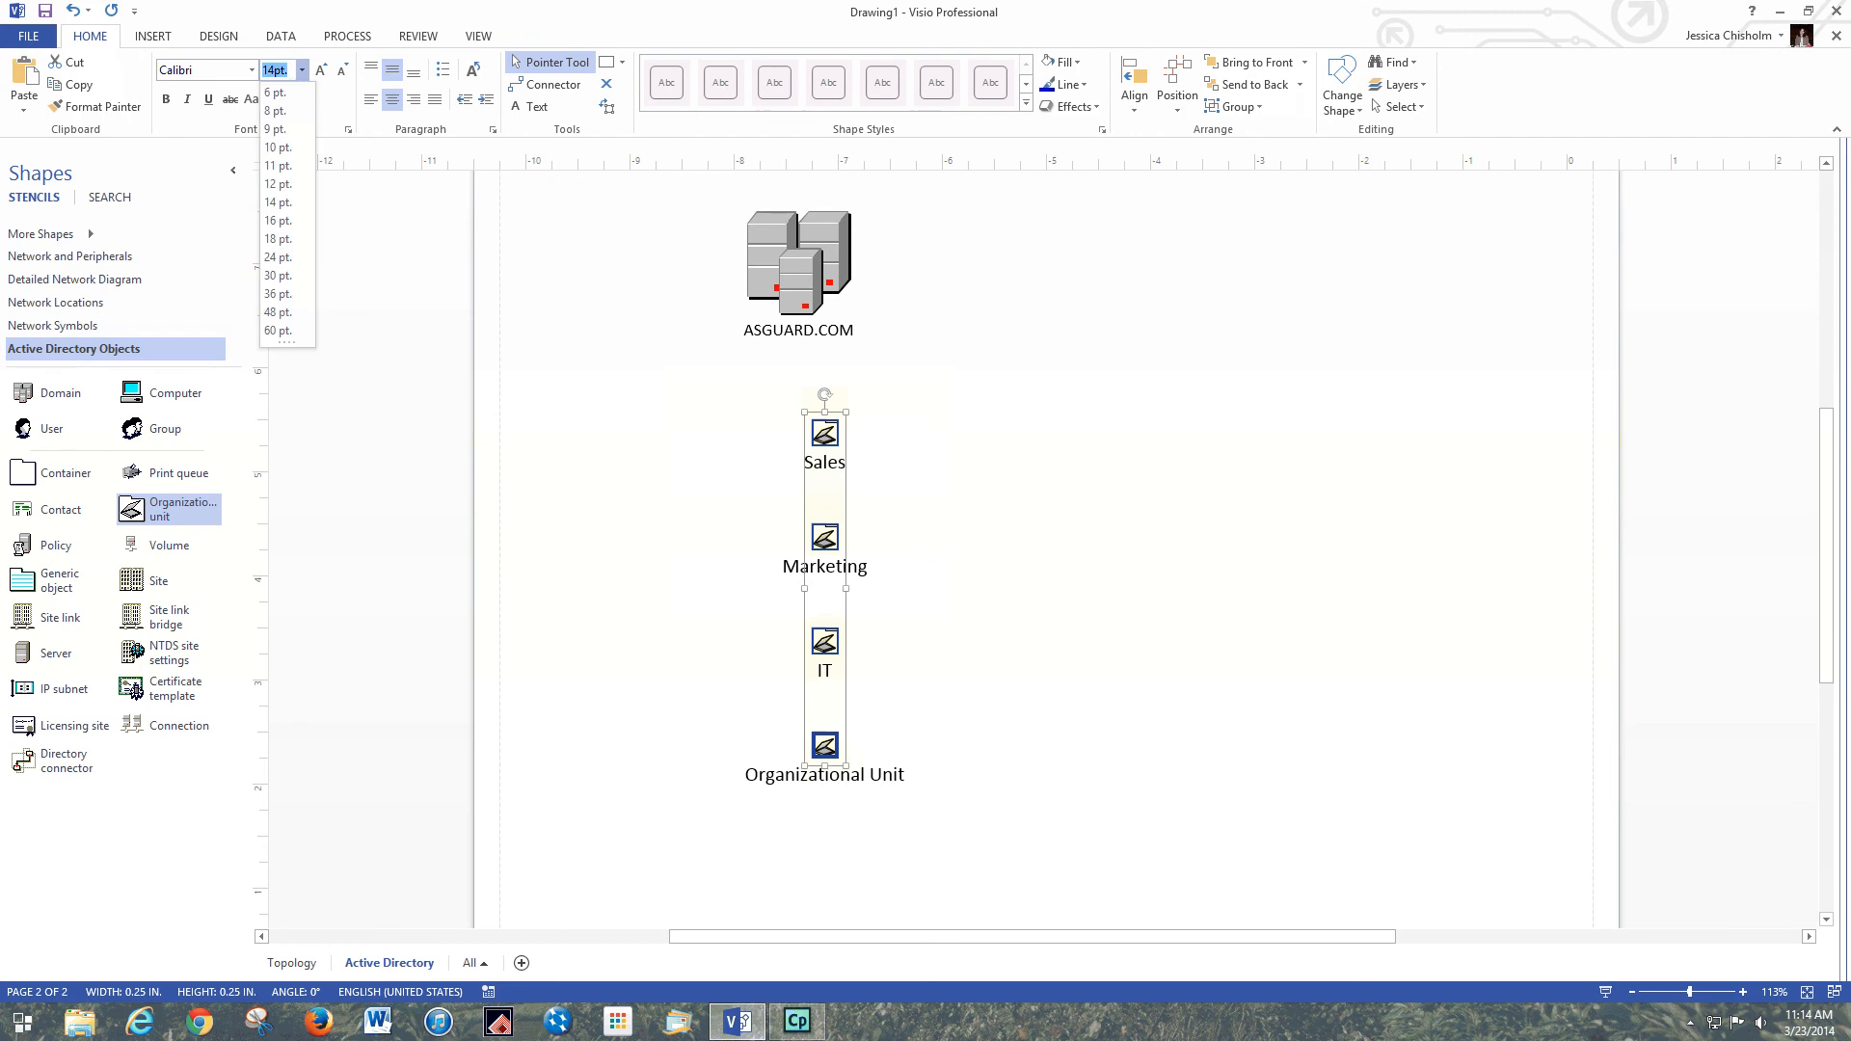
left_click(277, 148)
key("Escape")
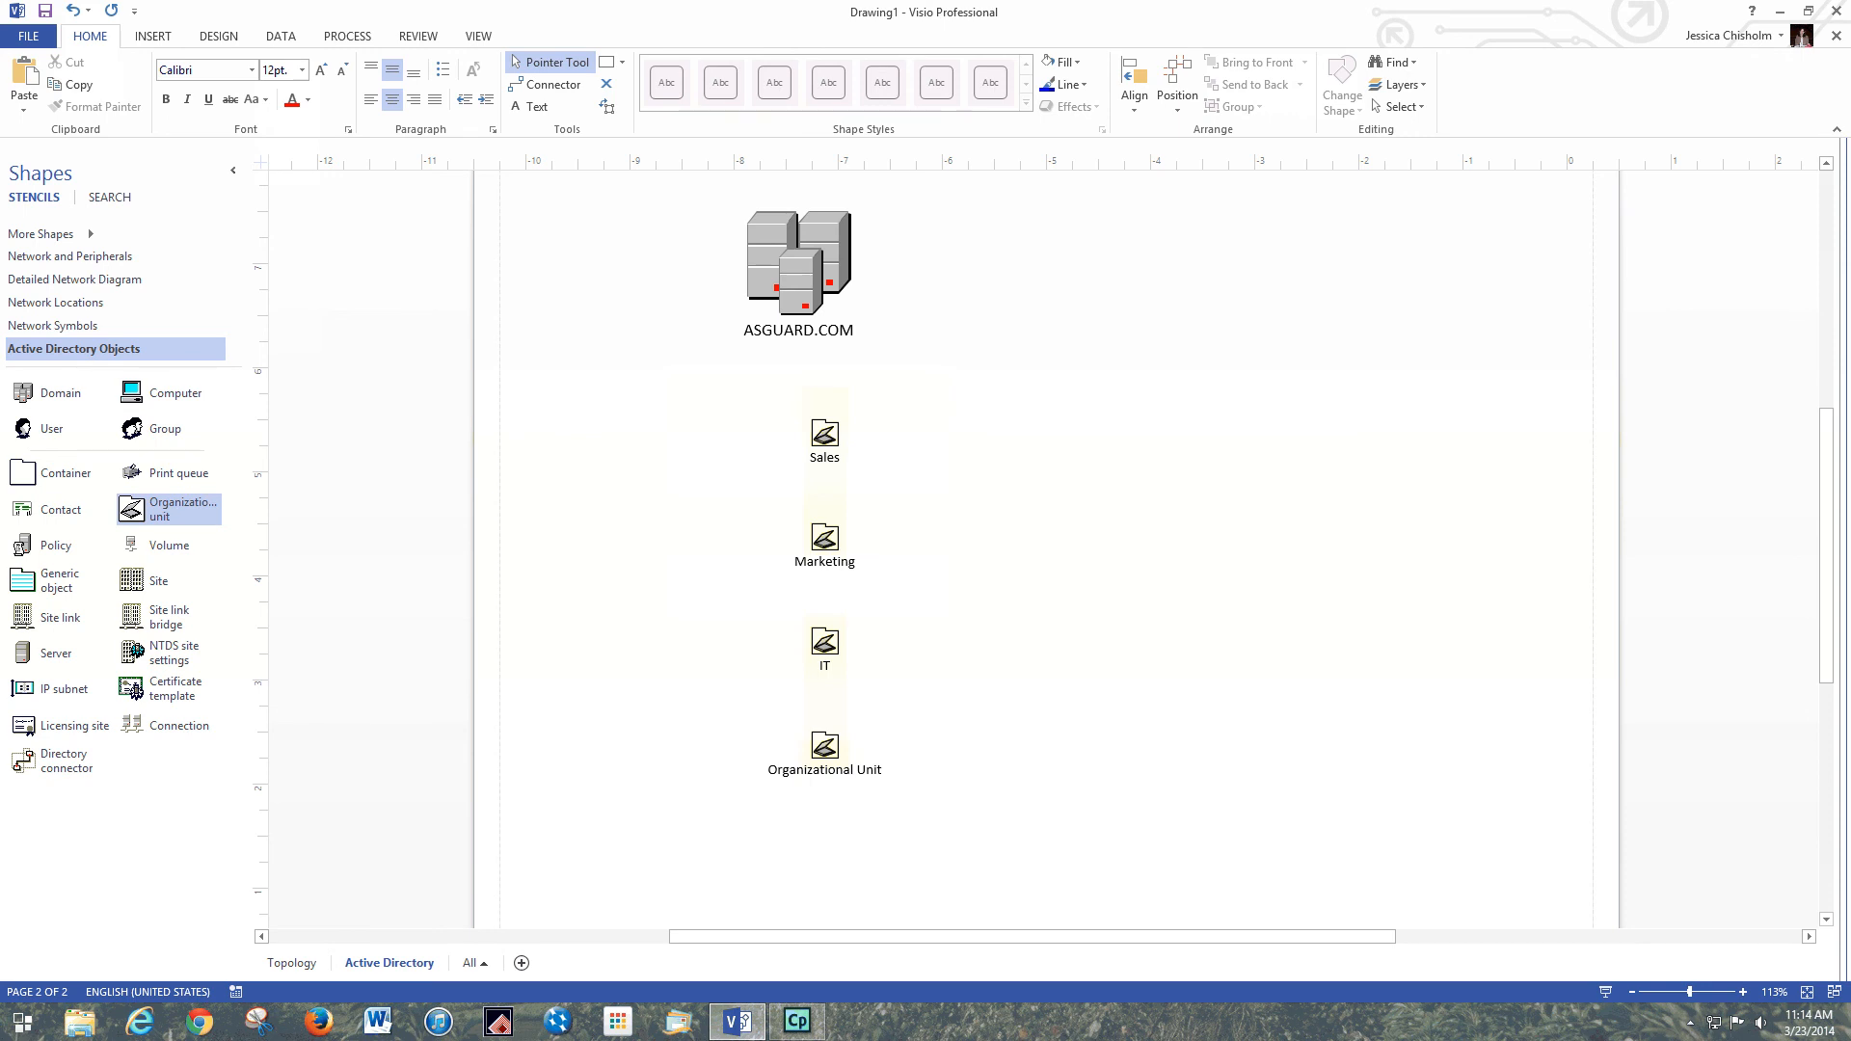
Step: Place a User shape beside each of the Sales, Marketing and IT units and label the Sales one with the user's full name
left_click_drag(23, 428, 902, 434)
left_click_drag(23, 428, 903, 538)
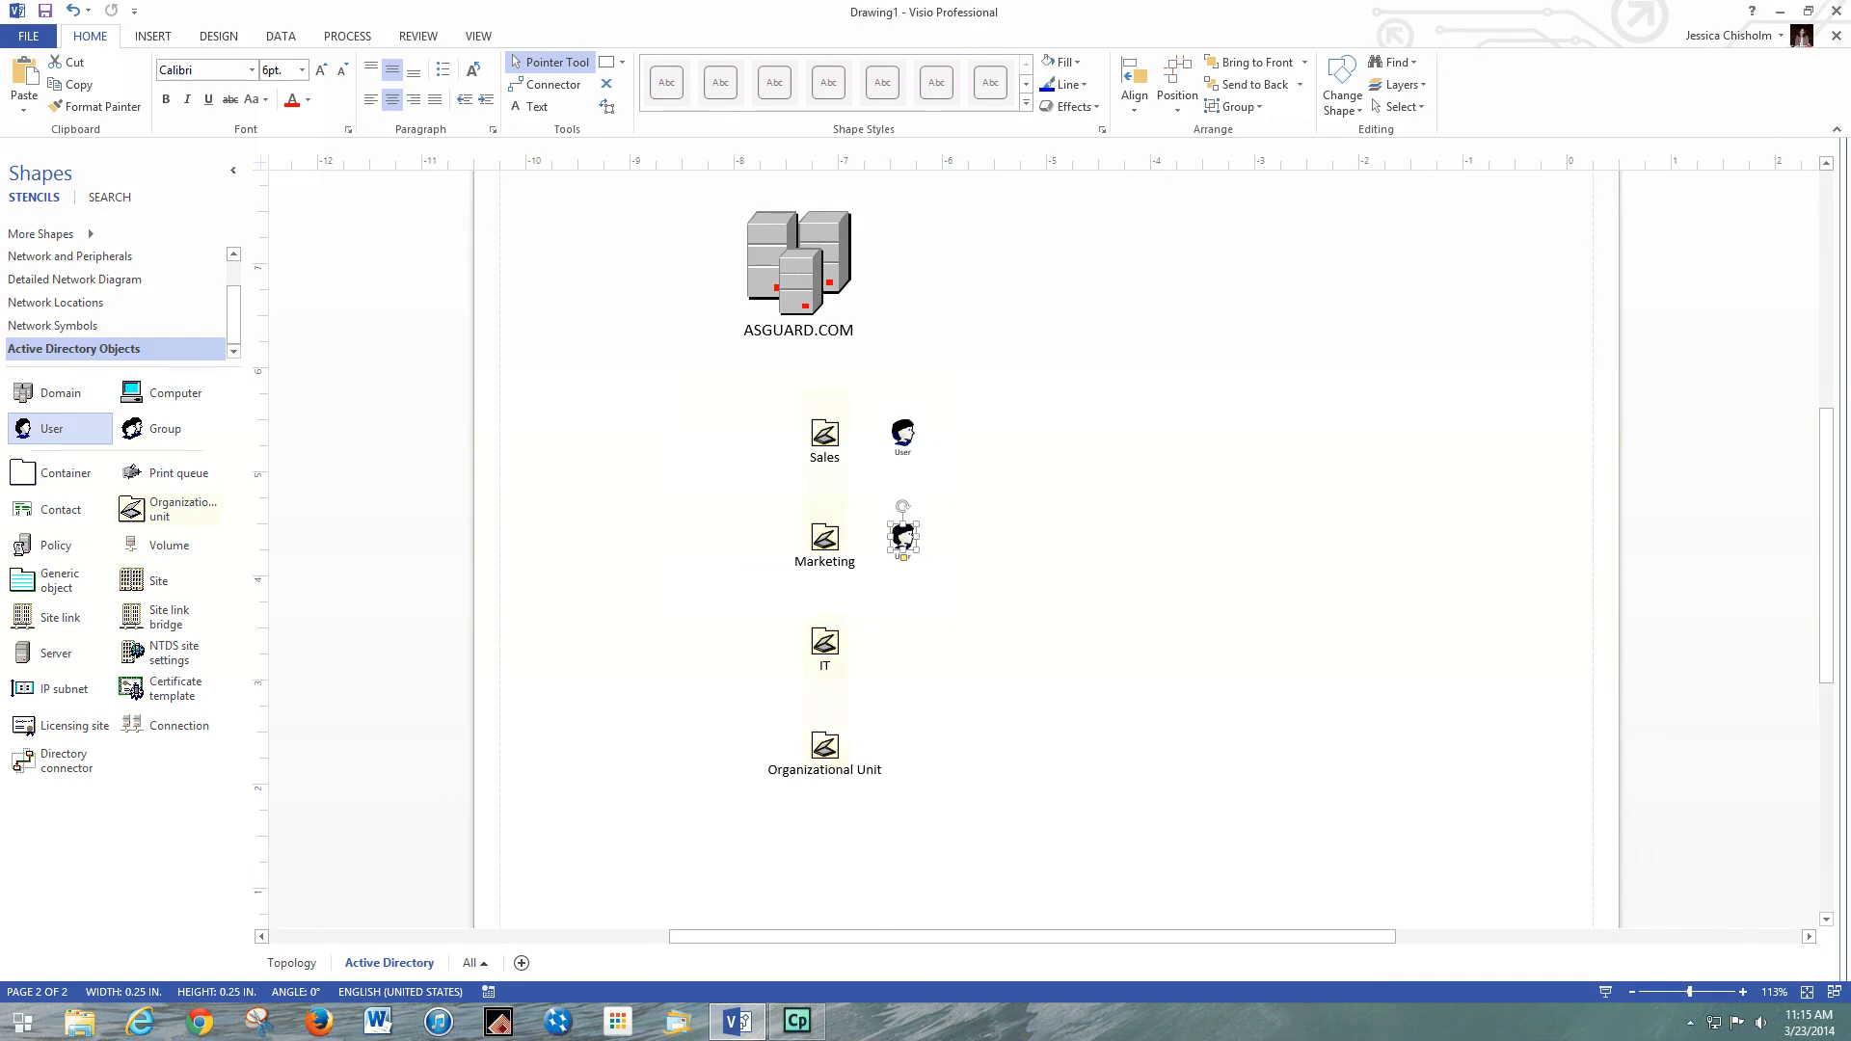
left_click_drag(24, 428, 892, 640)
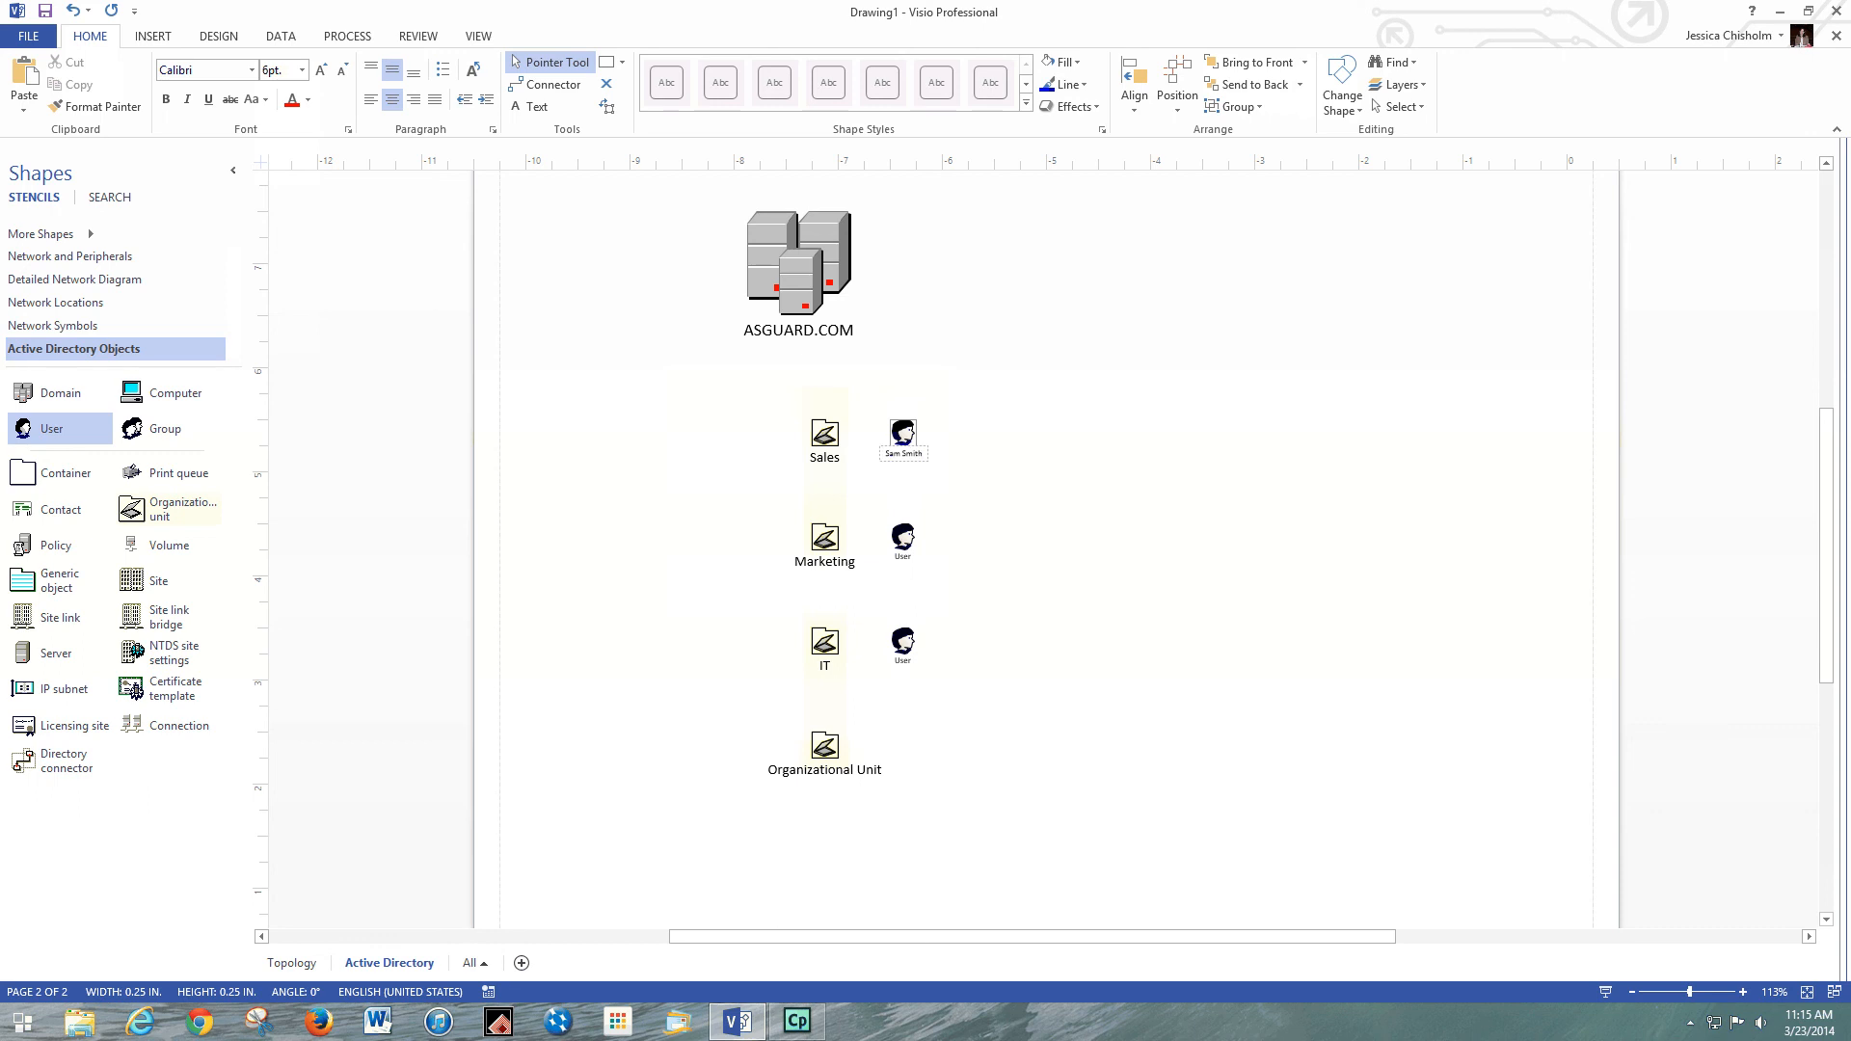
key("Escape")
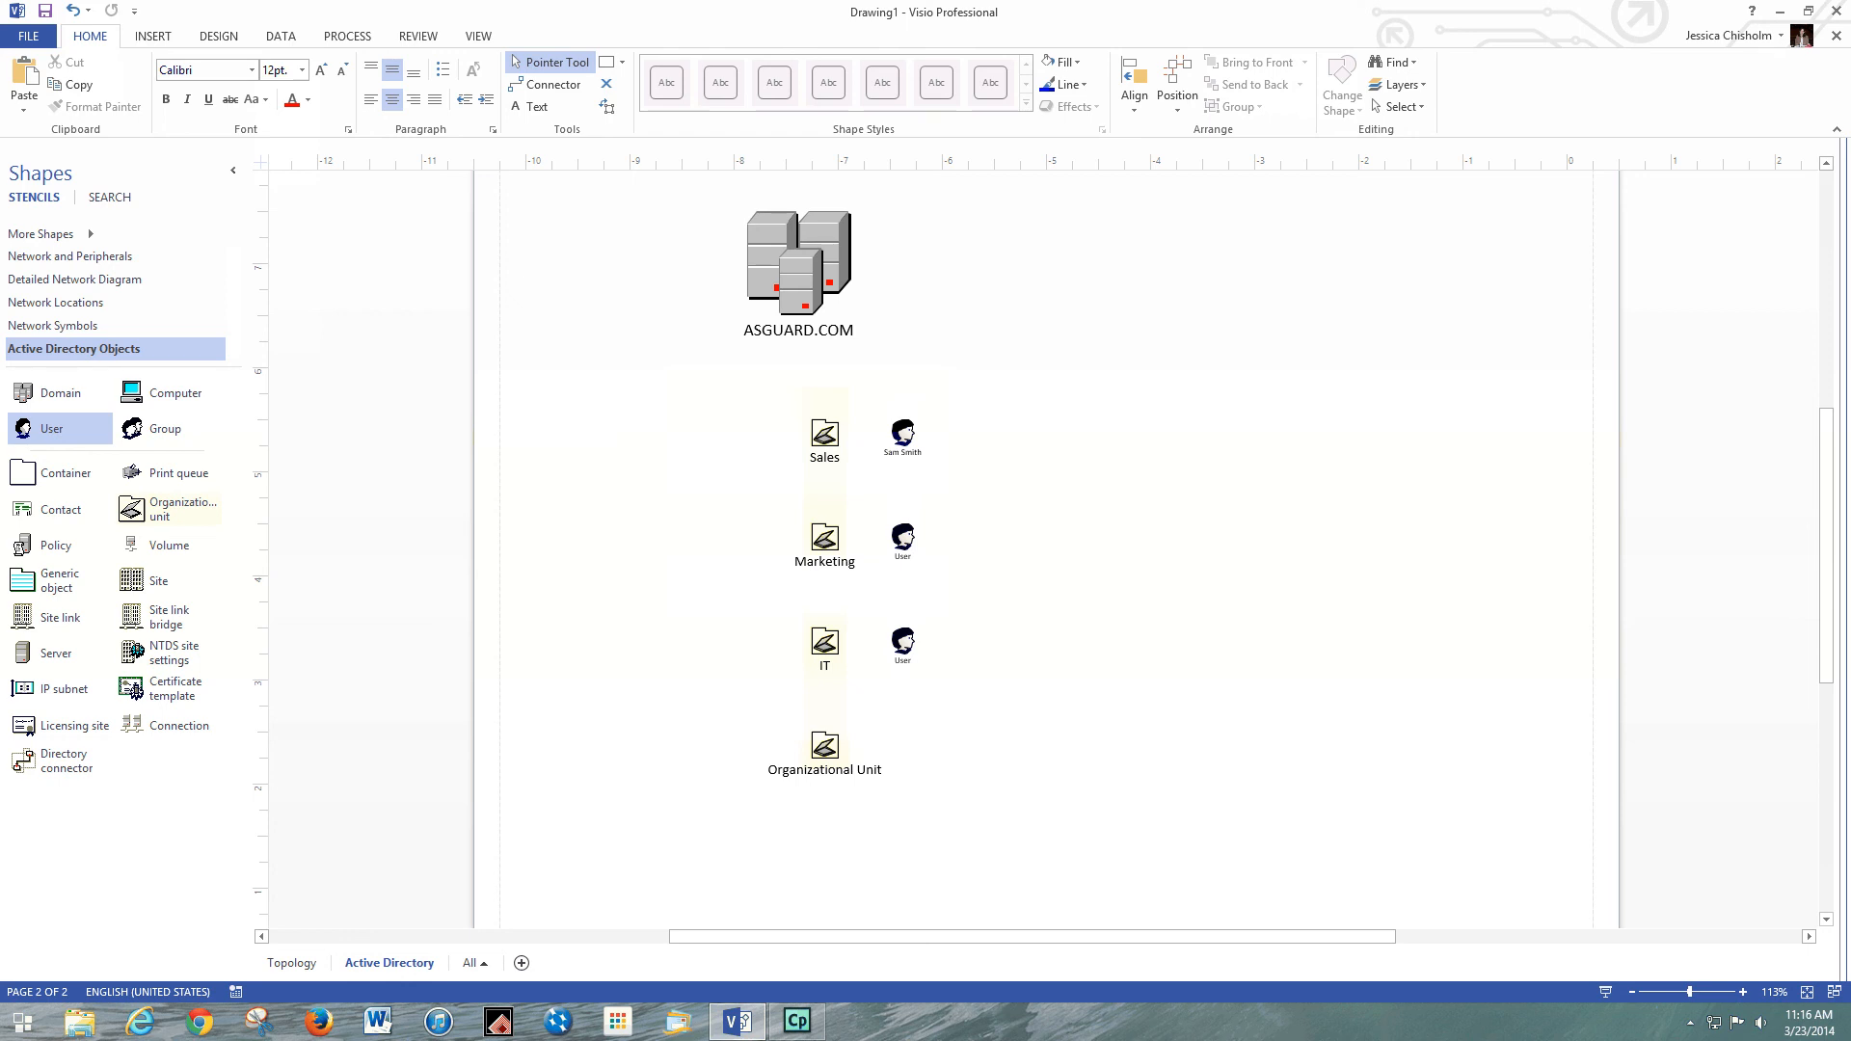
Step: Place four Group shapes in a column to the right of the users, one in line with each organizational unit
left_click_drag(155, 428, 1063, 444)
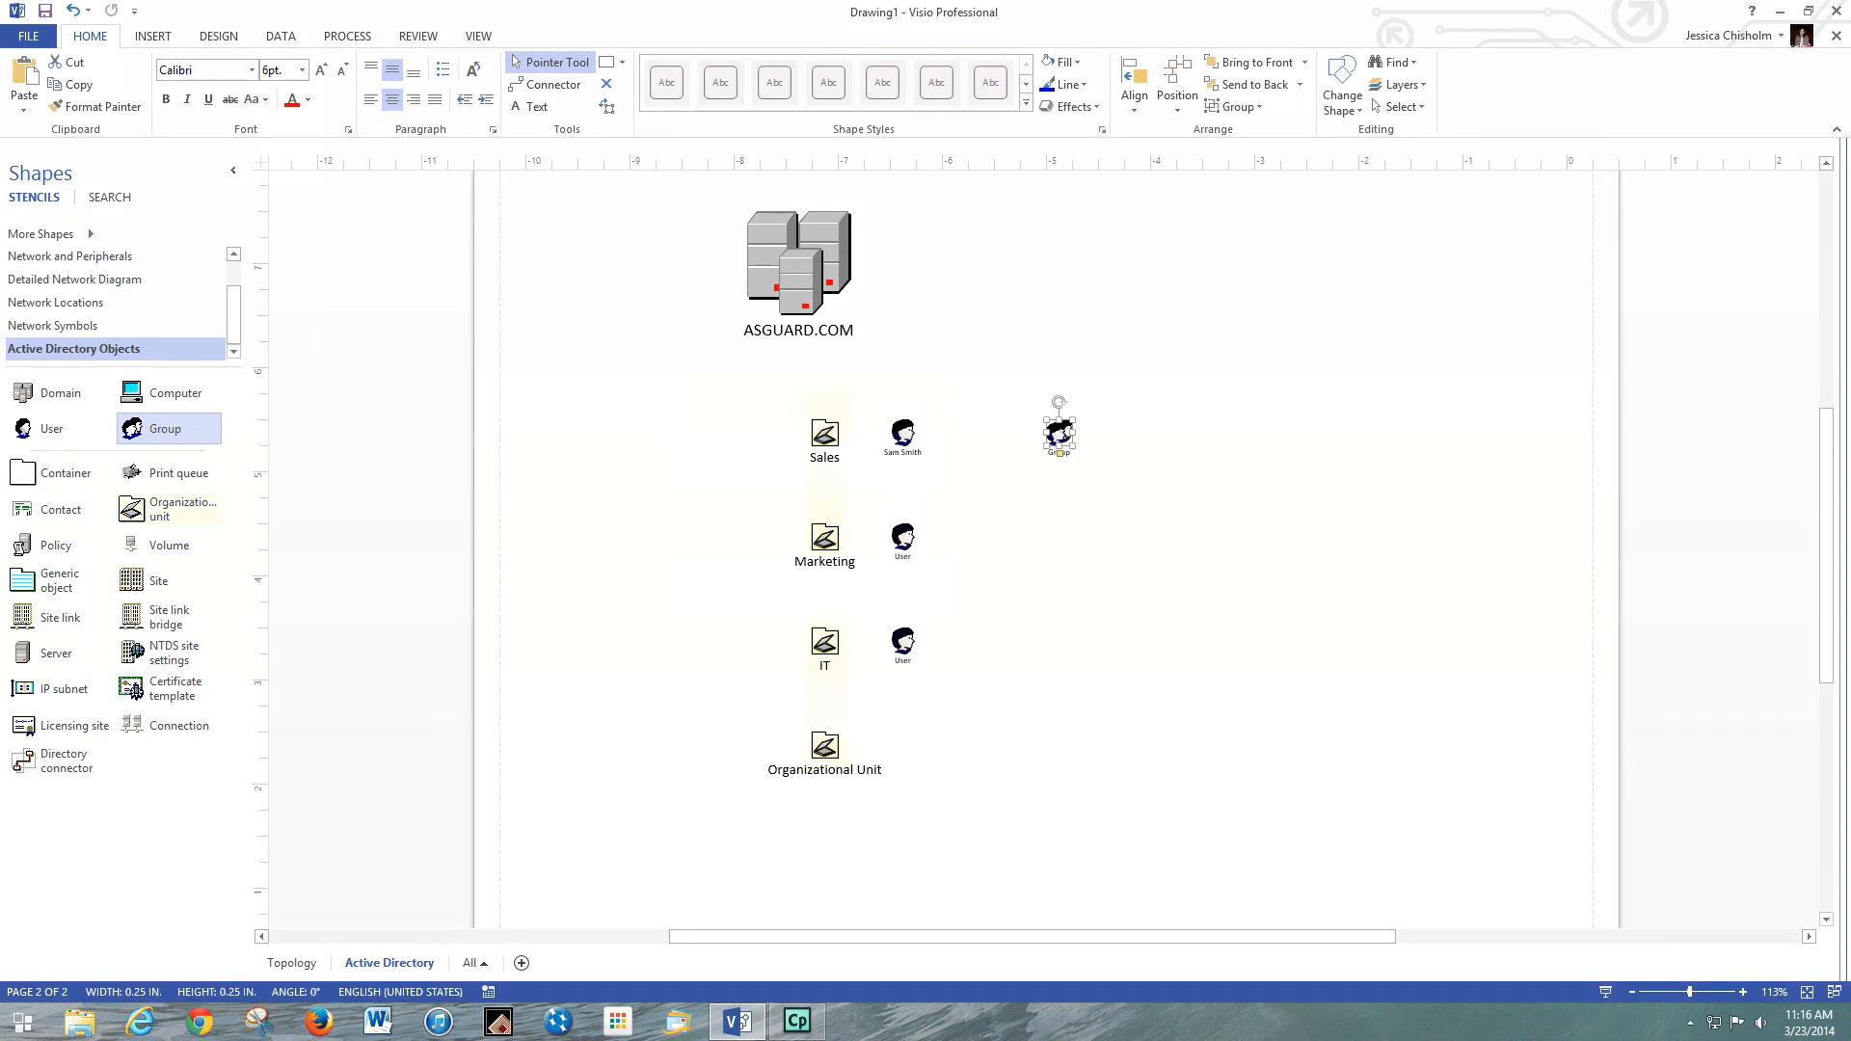
left_click_drag(159, 430, 1062, 544)
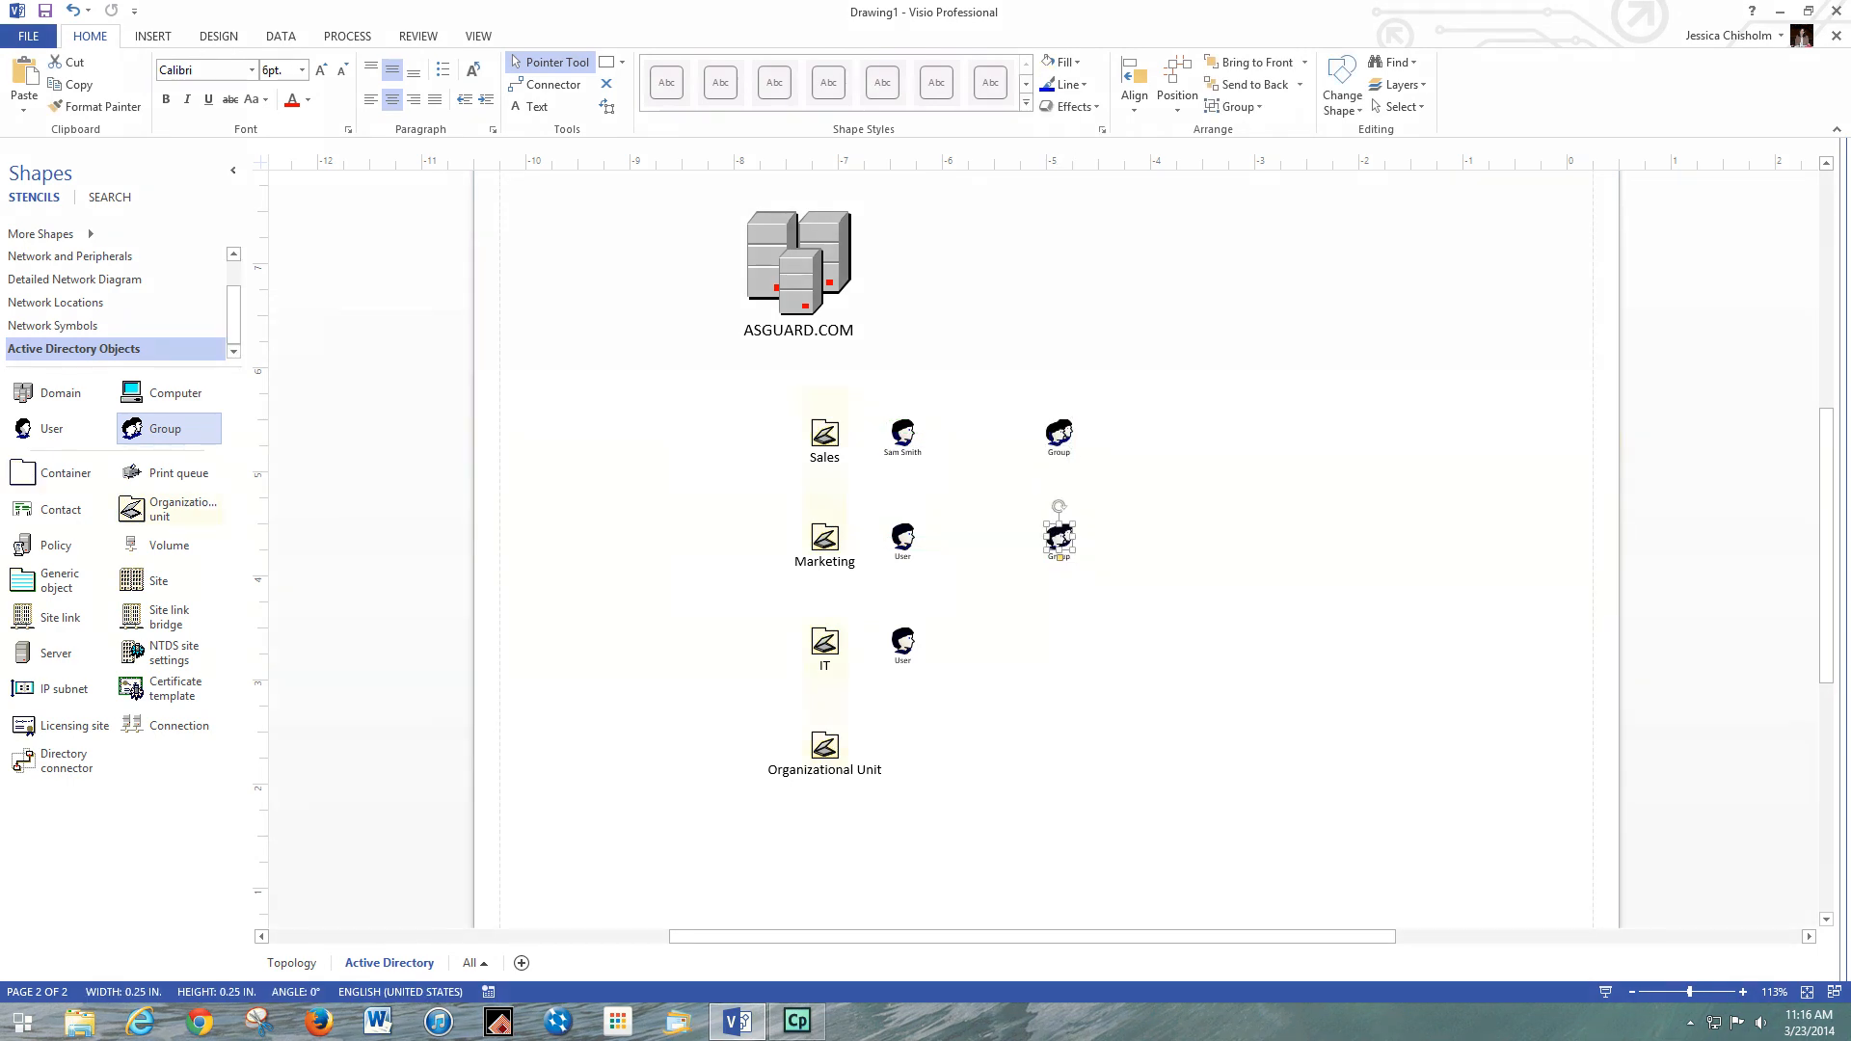
left_click_drag(159, 429, 1061, 641)
left_click_drag(159, 430, 1059, 745)
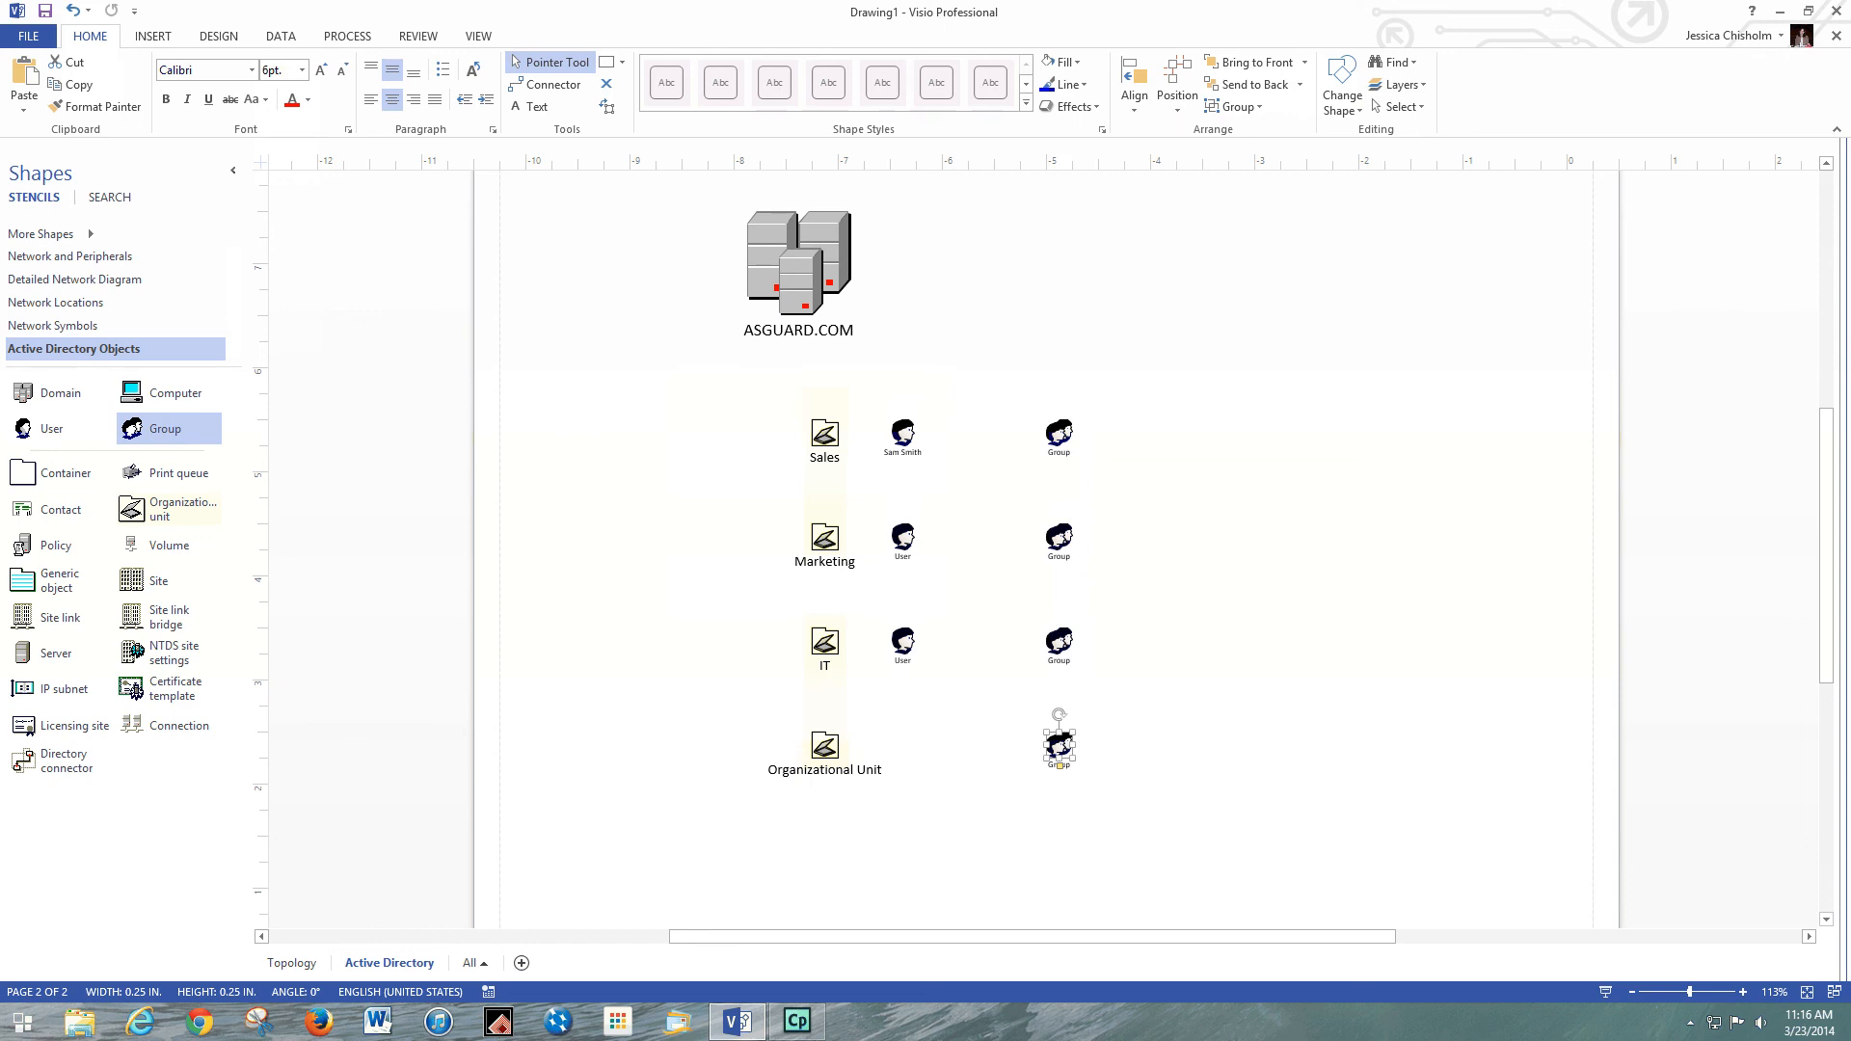
Step: Connect the ASGUARD.COM domain to the Sales organizational unit with a Directory connector
left_click_drag(62, 761, 800, 315)
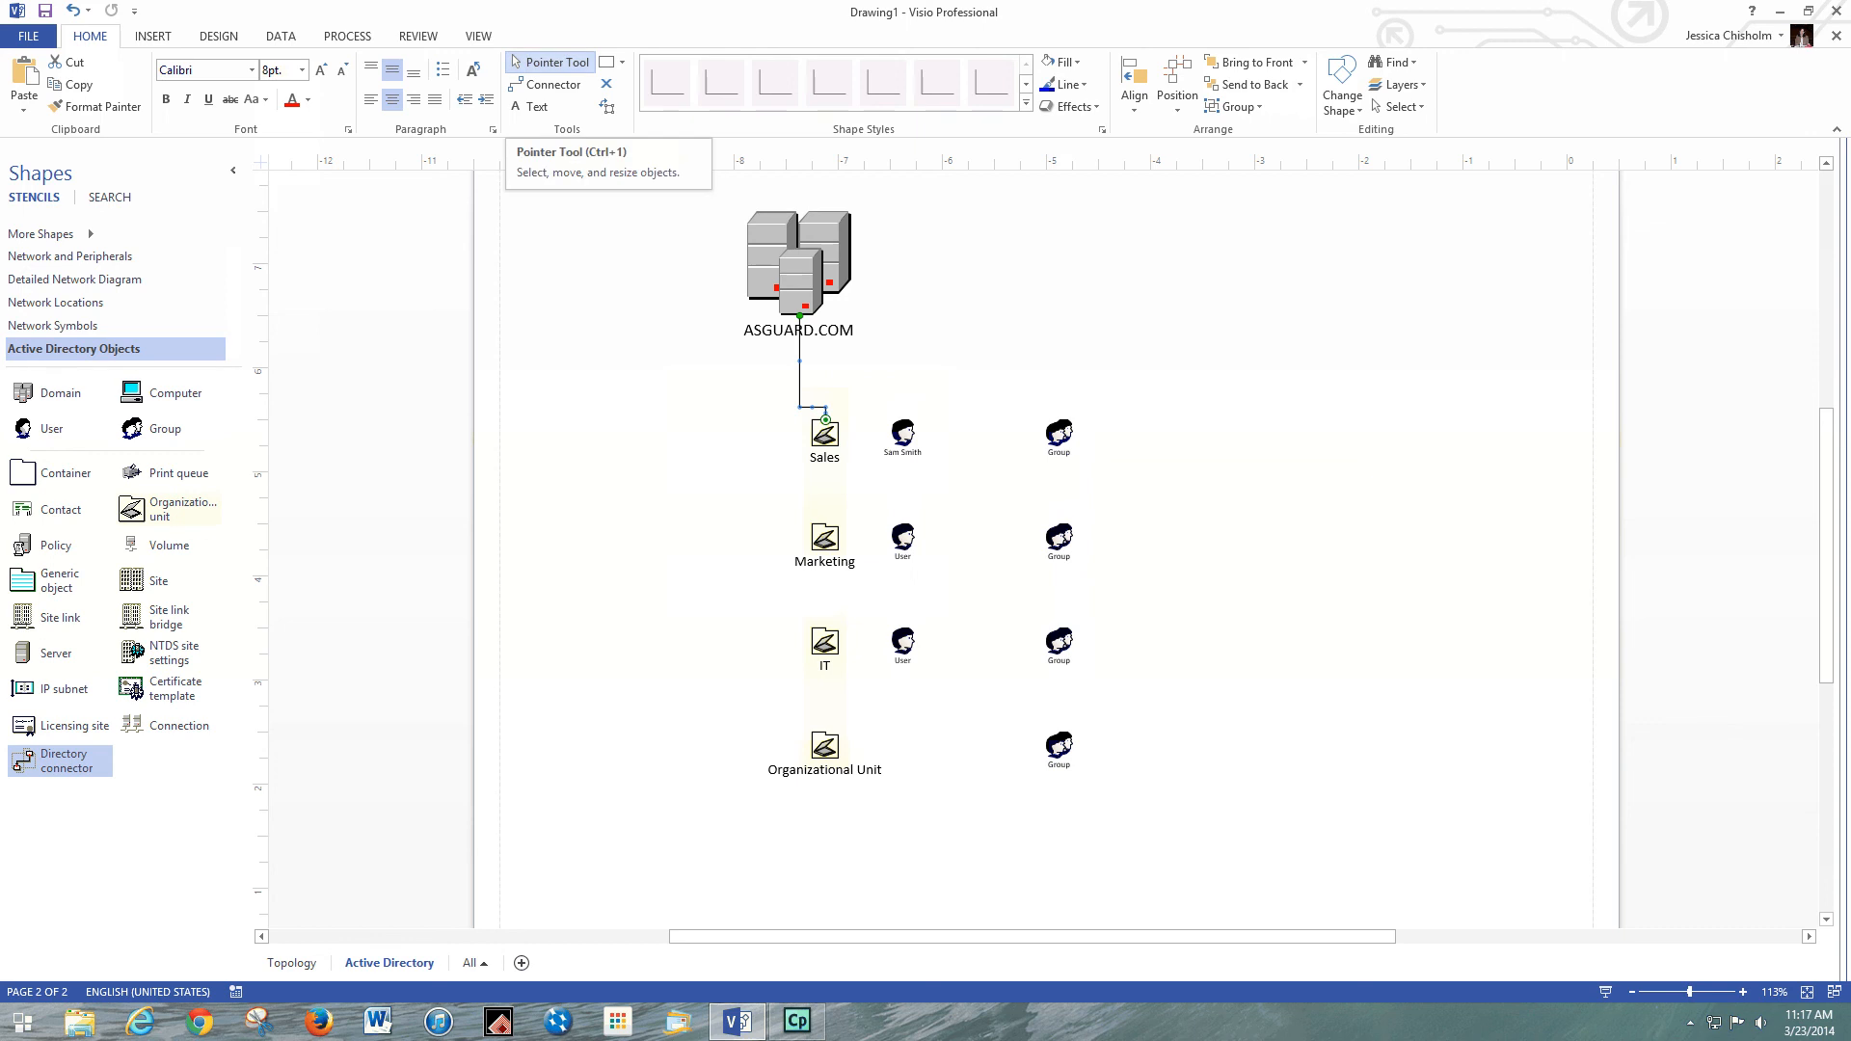
Step: Try a connector from the Sales user to the Sales organizational unit and delete it
left_click(546, 84)
left_click_drag(894, 433, 839, 433)
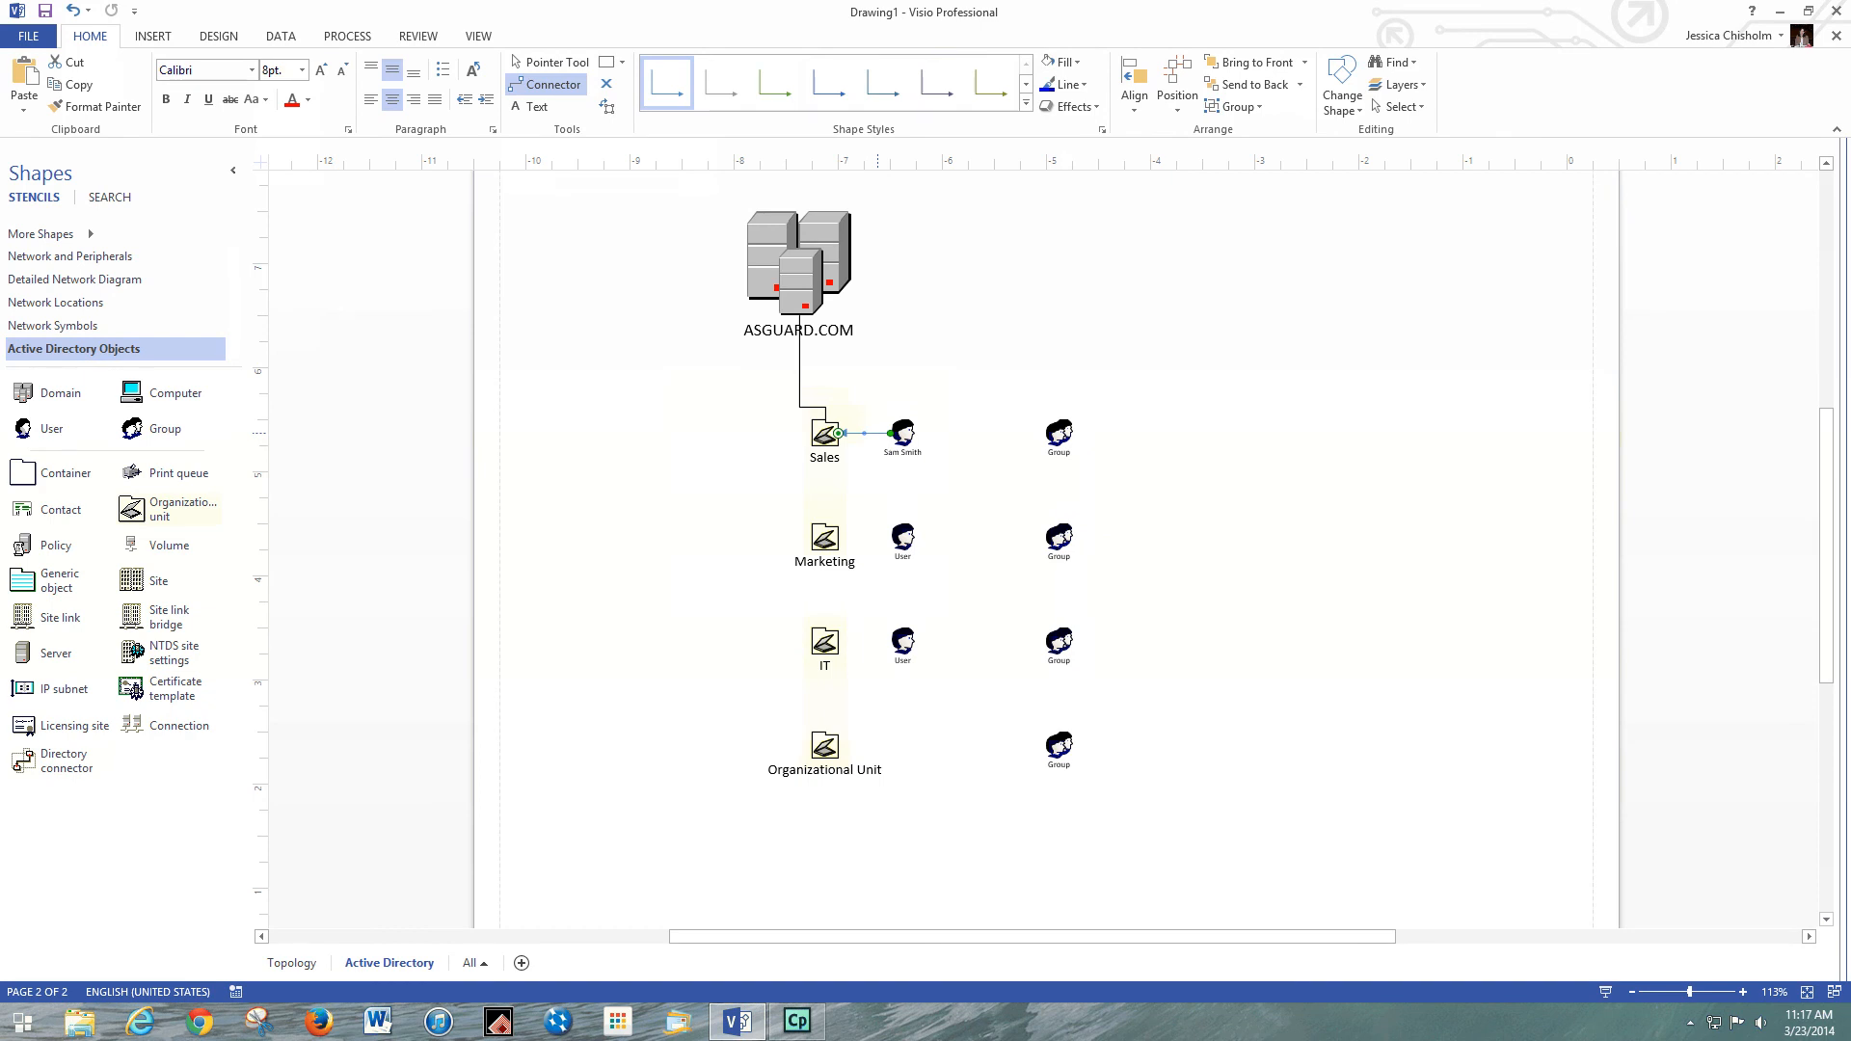
key("Escape")
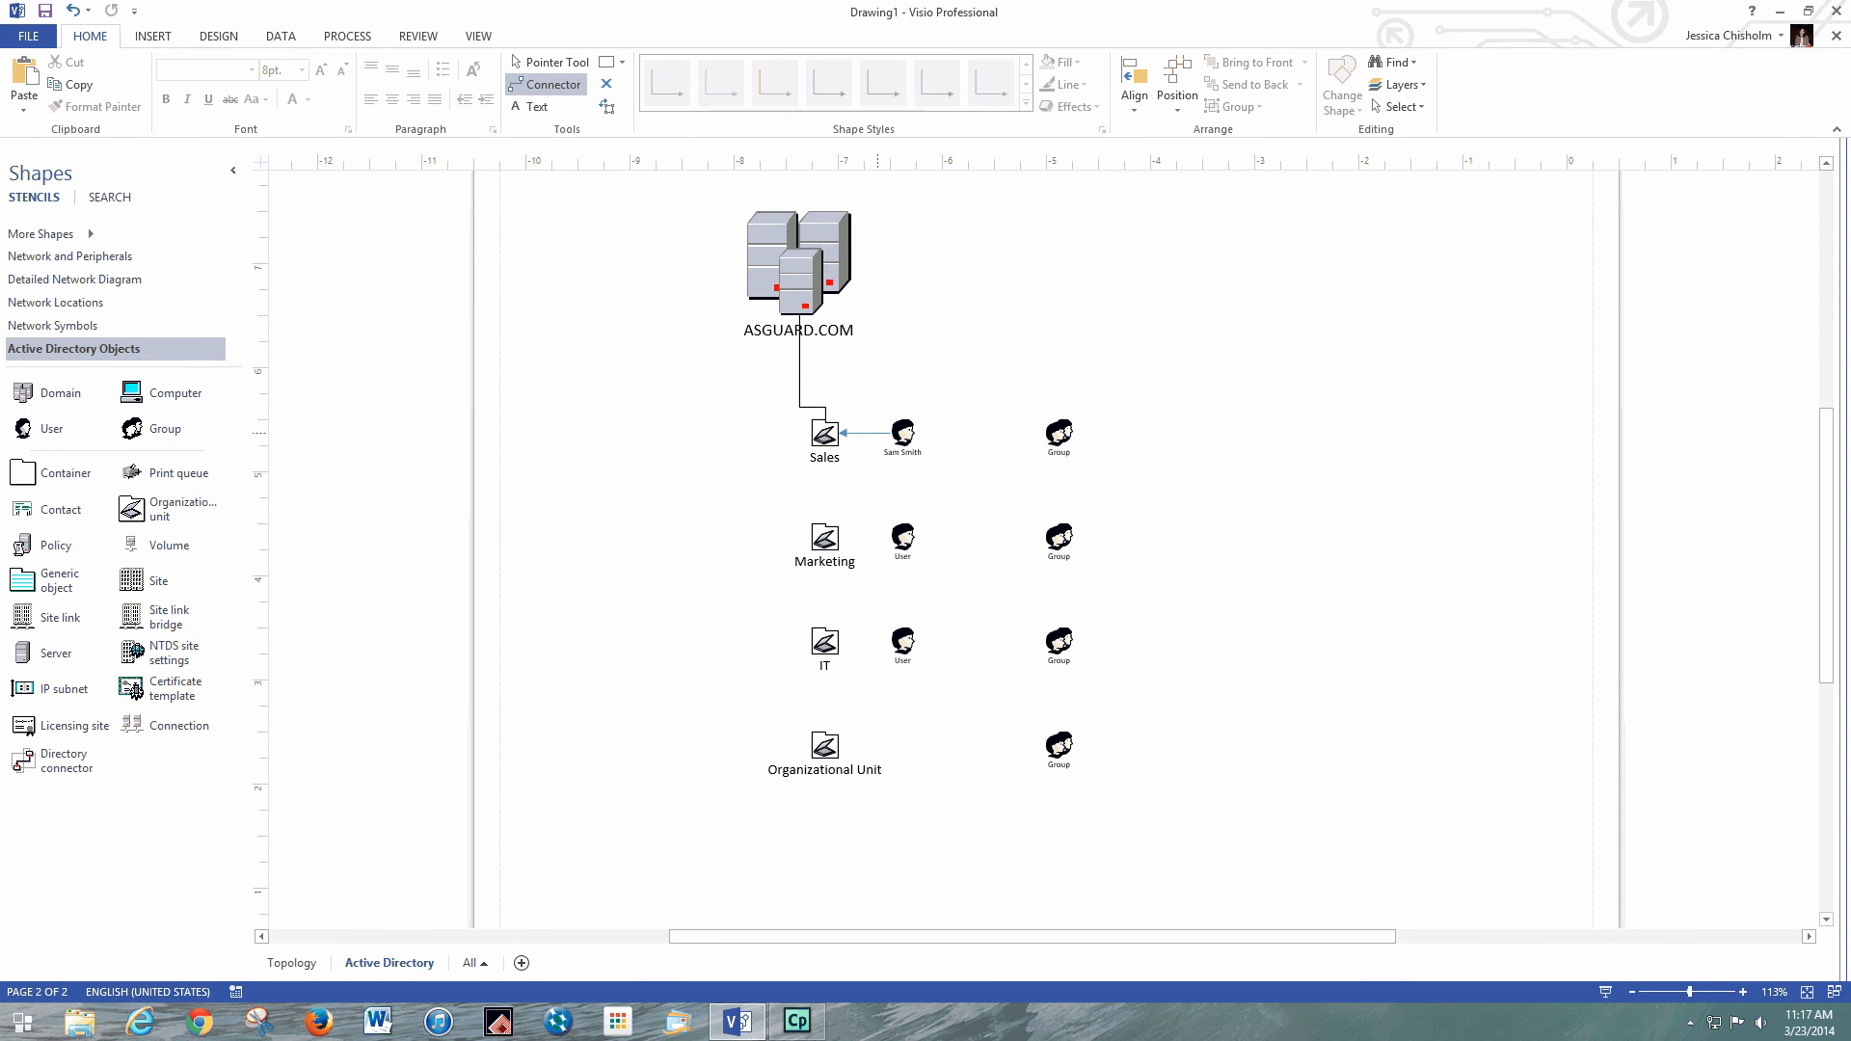
left_click(877, 433)
key("Delete")
Step: Draw horizontal connector arrows pointing from the user towards the group in the Sales, Marketing and IT rows
mouse_move(902, 433)
left_mouse_down()
mouse_move(1012, 430)
mouse_move(1057, 536)
left_mouse_up()
left_click_drag(934, 537, 1013, 537)
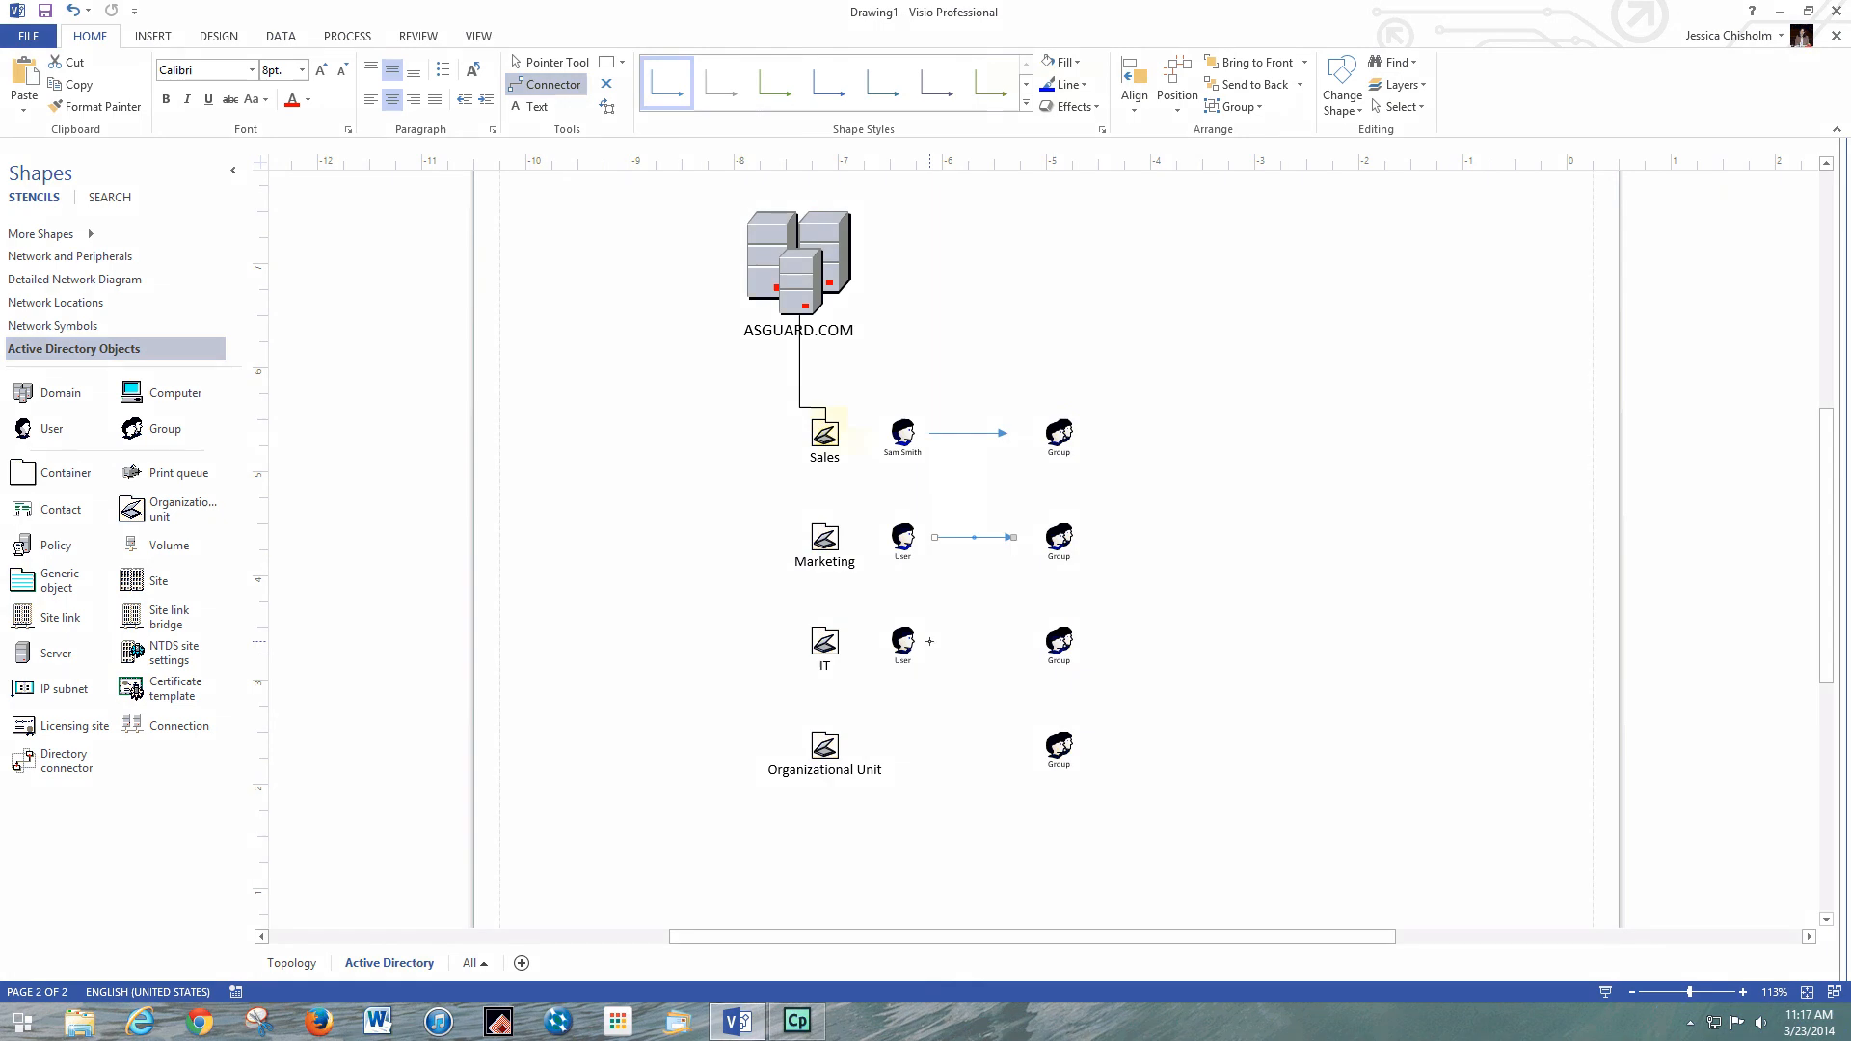
left_click_drag(930, 642, 1020, 647)
left_click(1690, 1022)
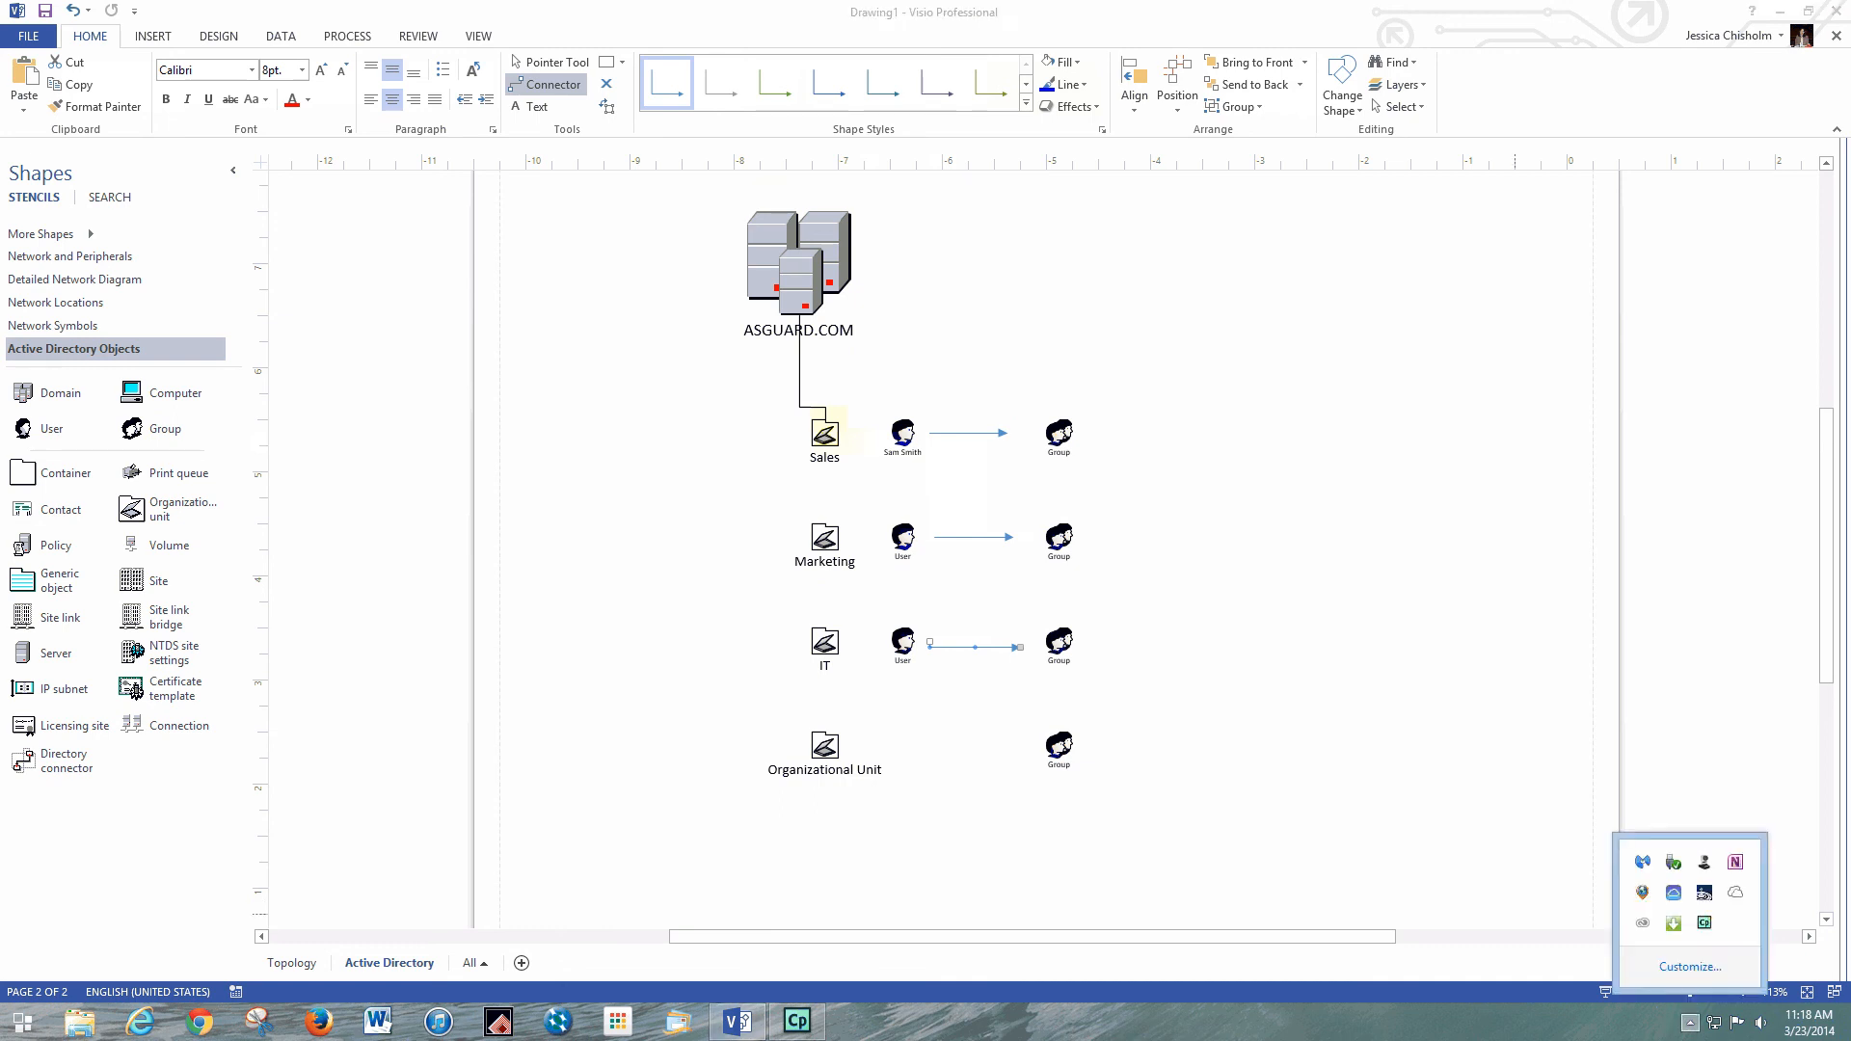
left_click(1705, 923)
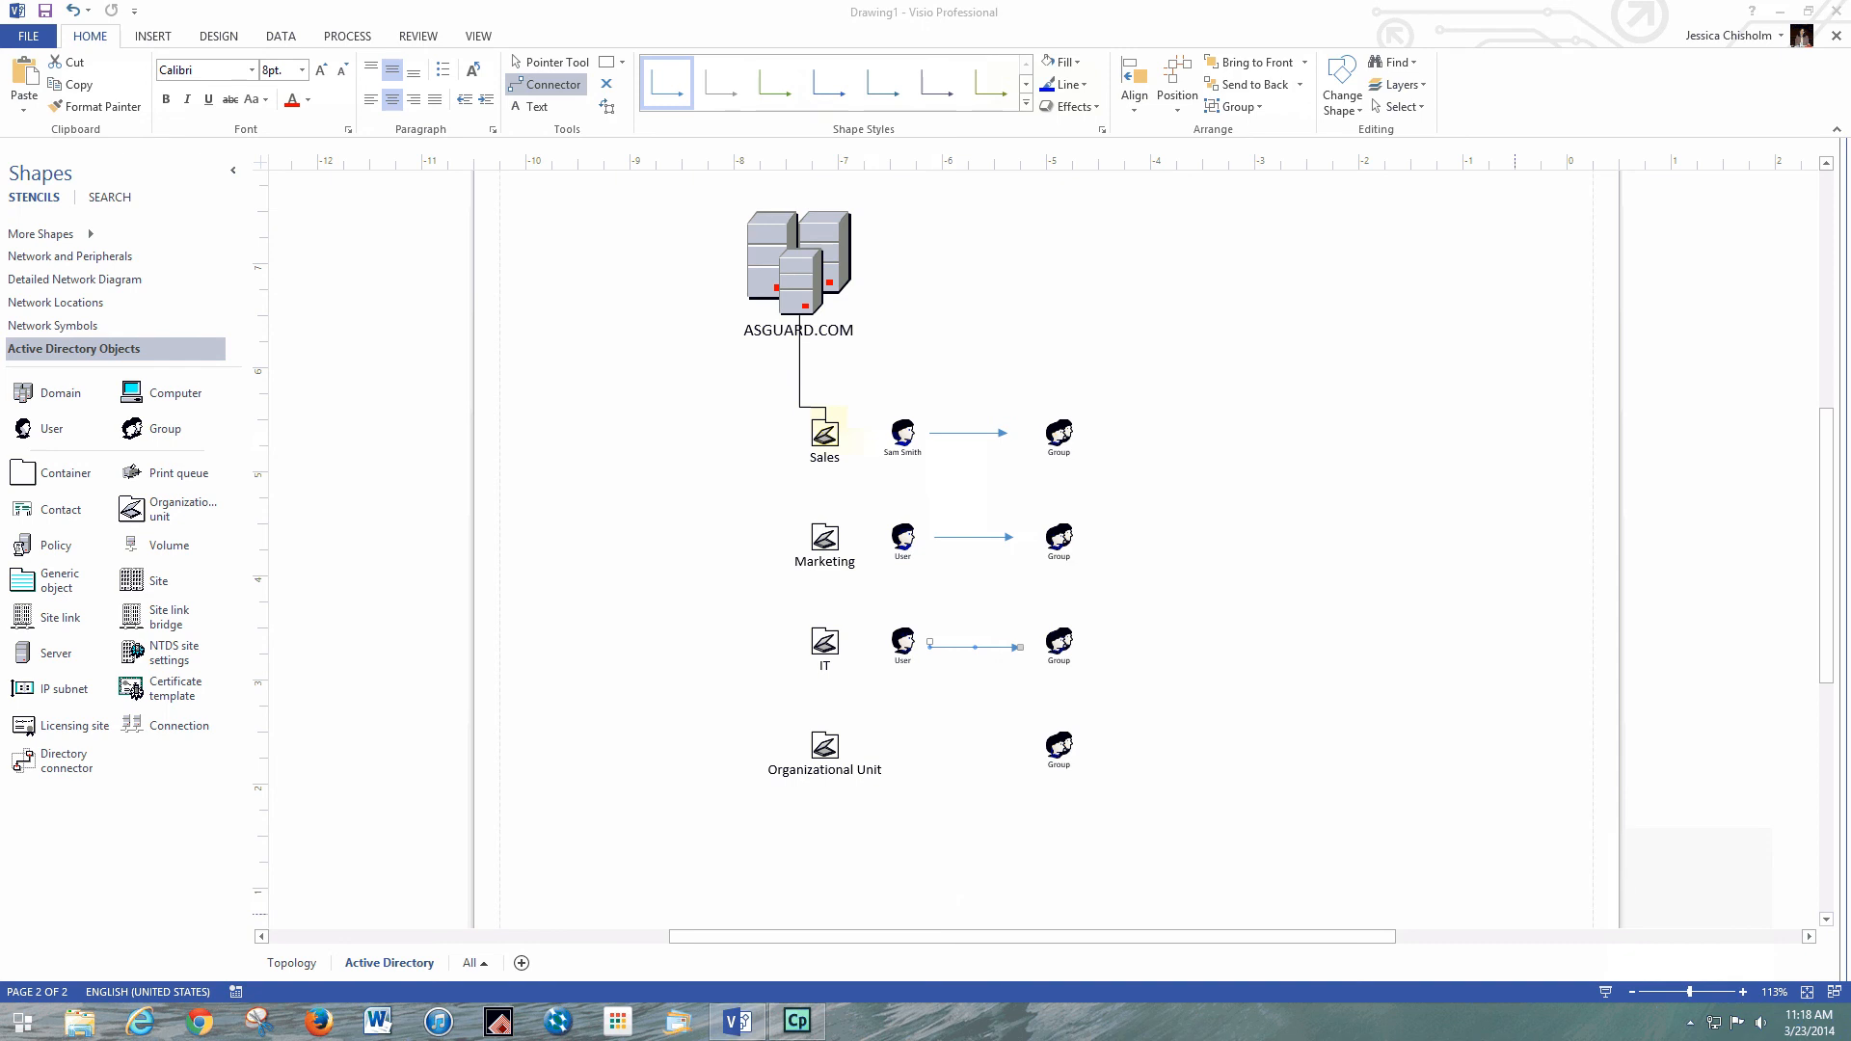
left_click(1690, 1022)
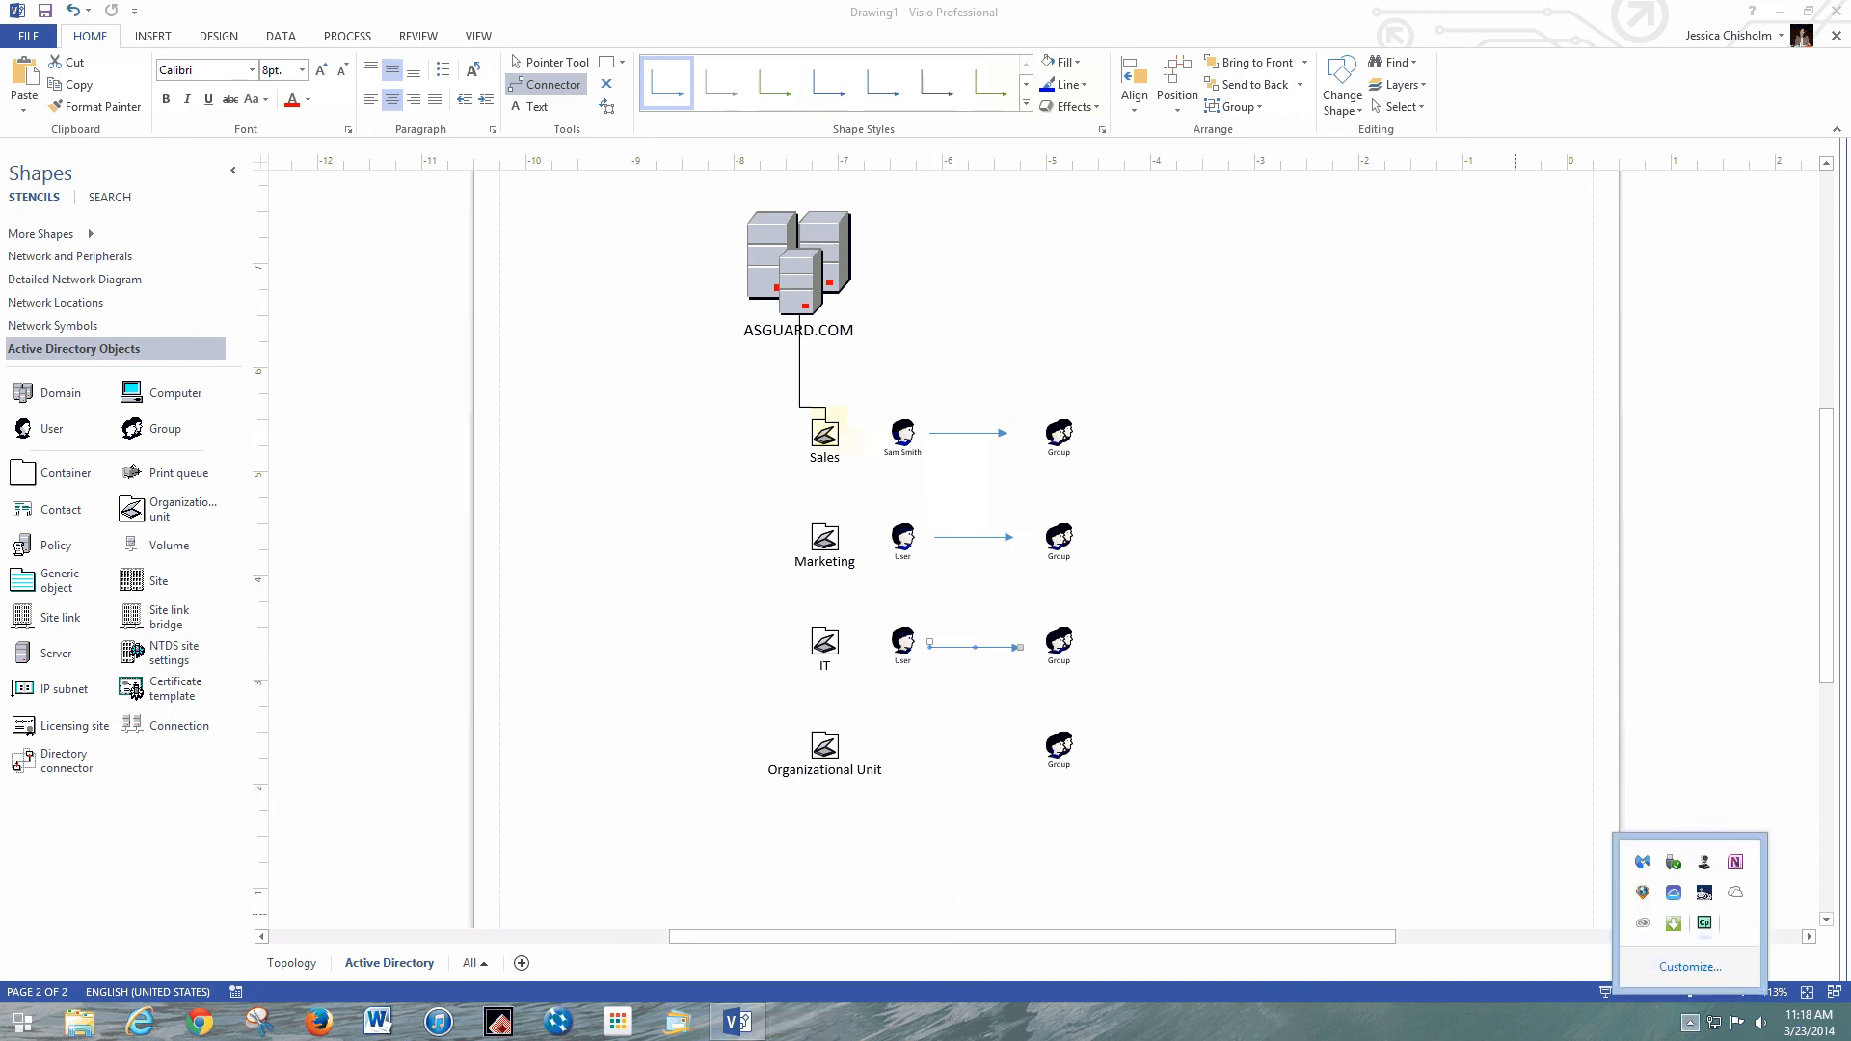